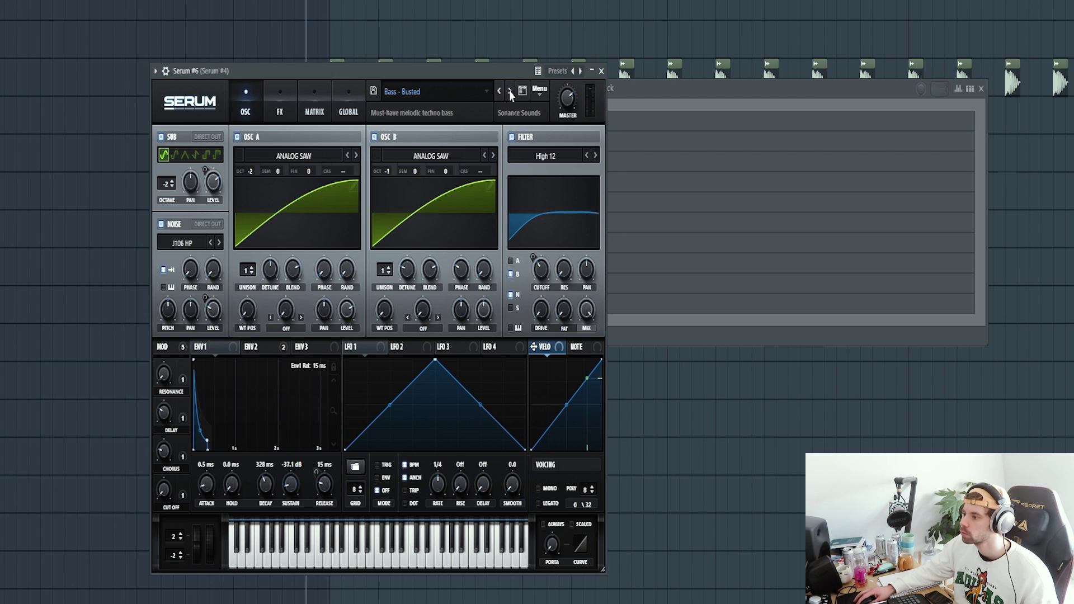
Load the Bass - Chest preset into Serum #6 and open that channel's piano roll
left_click(509, 91)
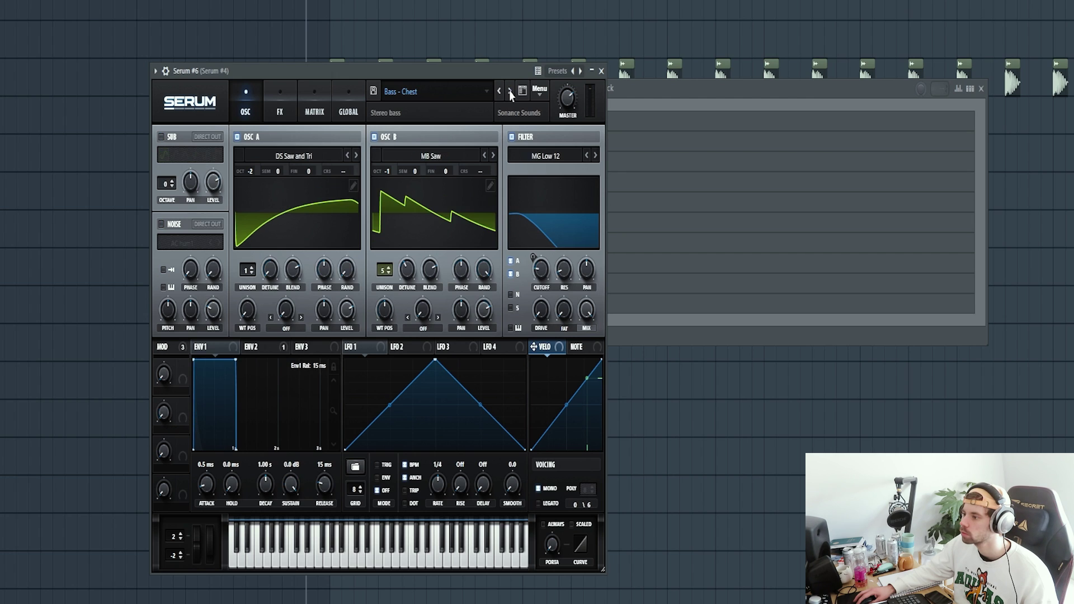
left_click(620, 324)
left_click(574, 203)
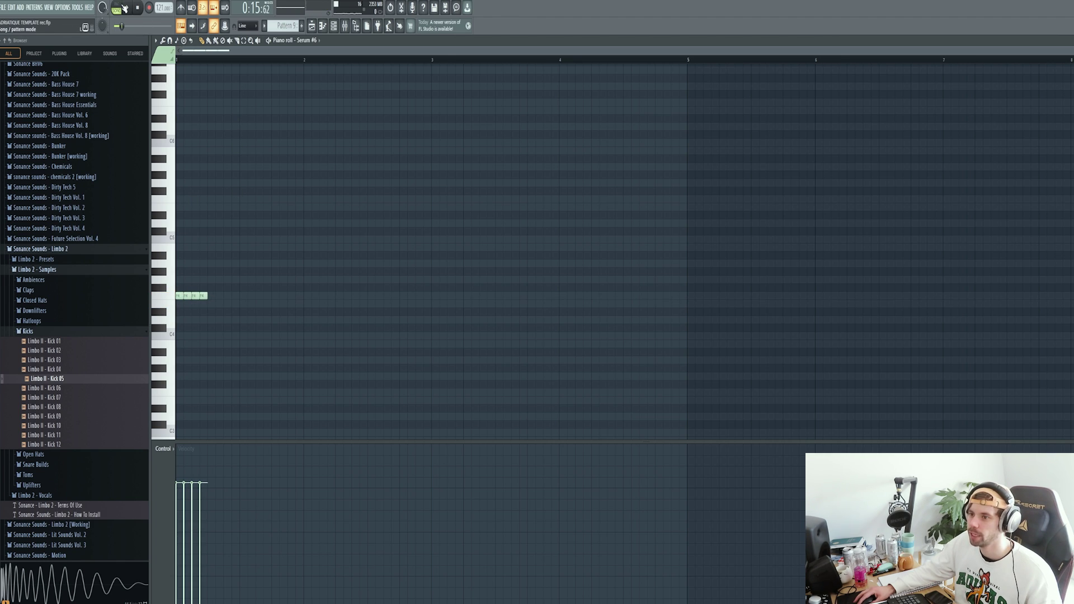
Raise the third F4 bass note an octave to F5 and repeat the one-beat, four-note figure across four bars
key("space")
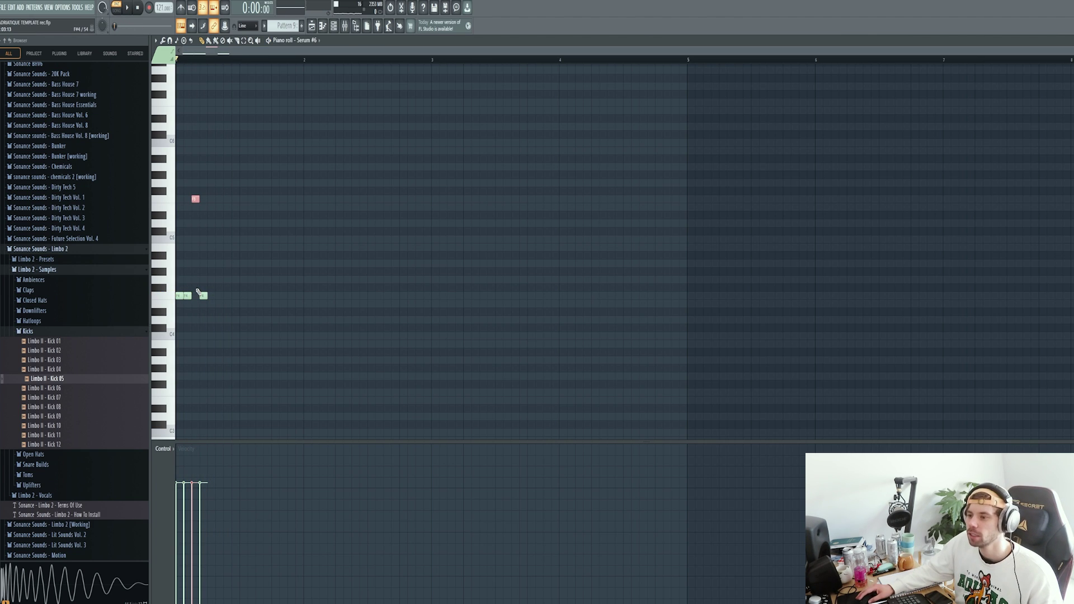
scroll(190, 278, "up", 3)
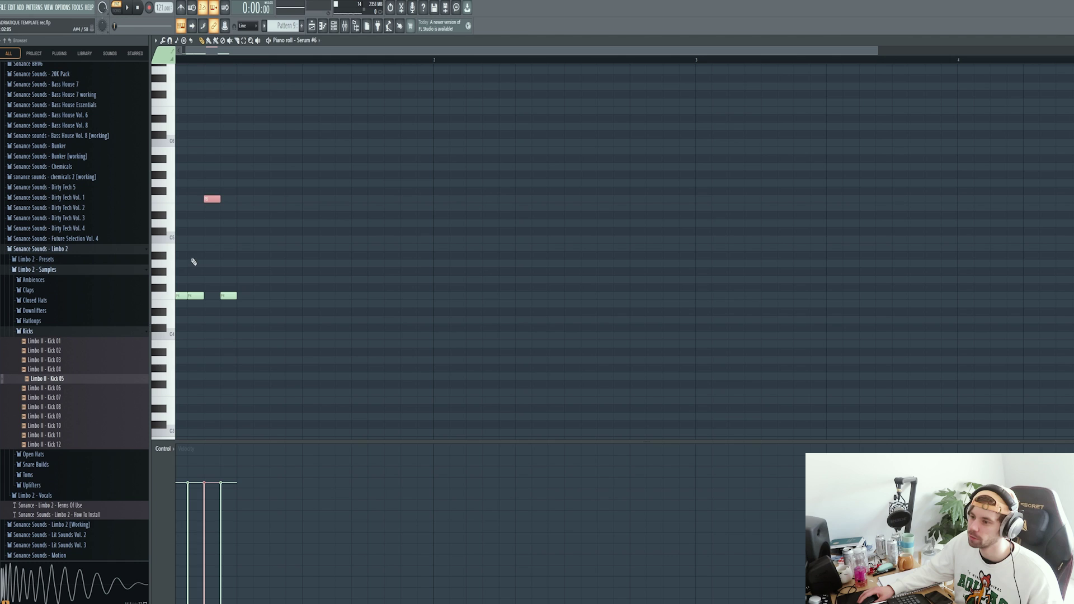
key("ctrl+a")
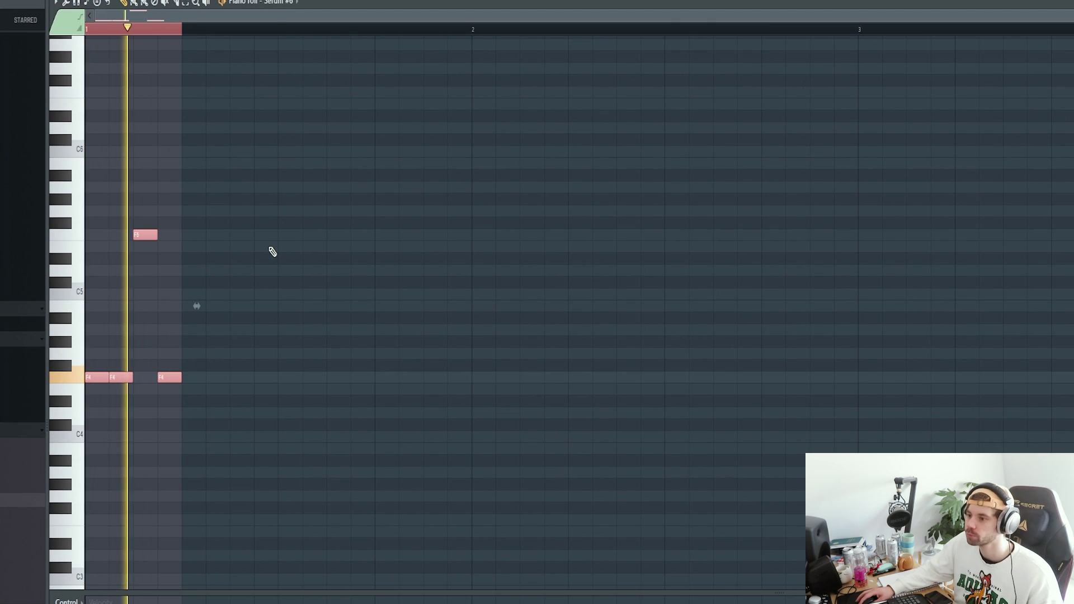
key("ctrl+b")
key("ctrl+b")
key("ctrl+b")
key("ctrl+b")
key("ctrl+b")
key("ctrl+b")
scroll(283, 271, "down", 2)
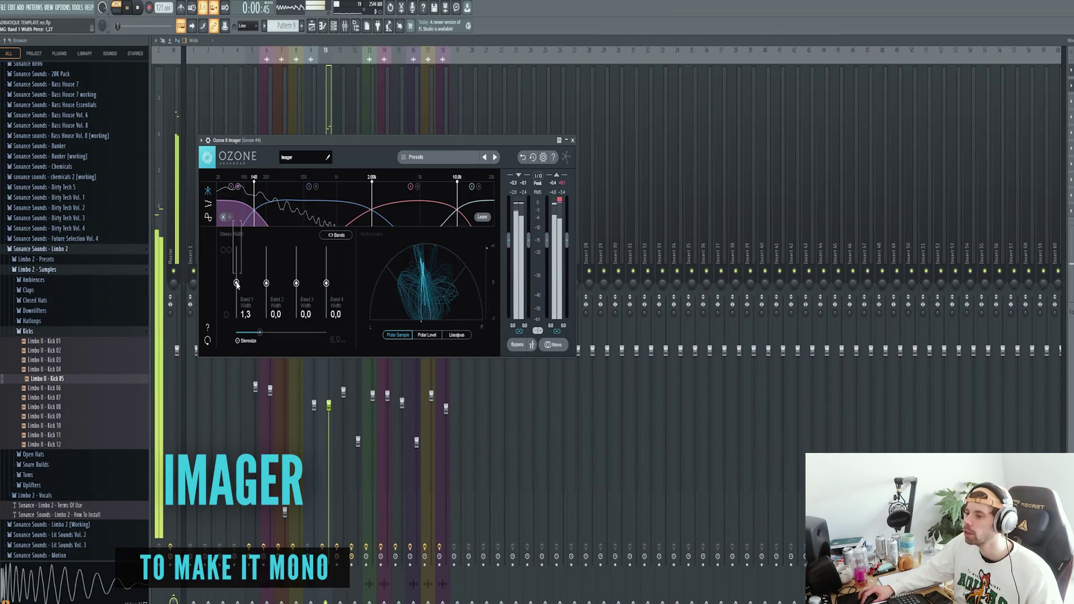
Narrow the Band 1 width in the bass channel's Ozone Imager fully to make the low end mono
left_click_drag(237, 284, 236, 318)
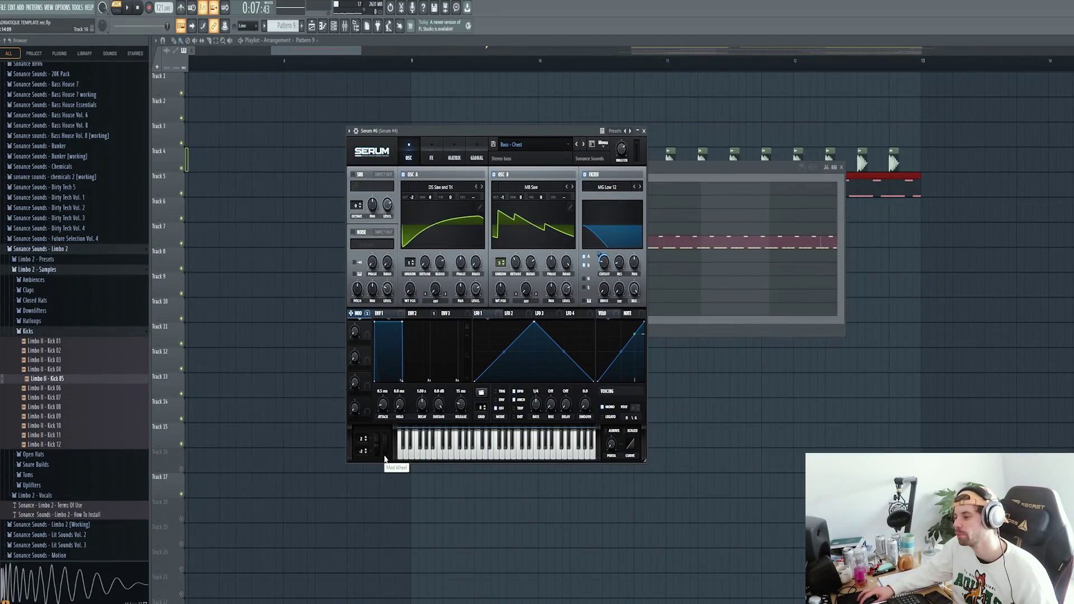
Create an automation clip for Serum #6's mod wheel and shape a rise from bar 12 to bar 13
left_click_drag(384, 458, 387, 445)
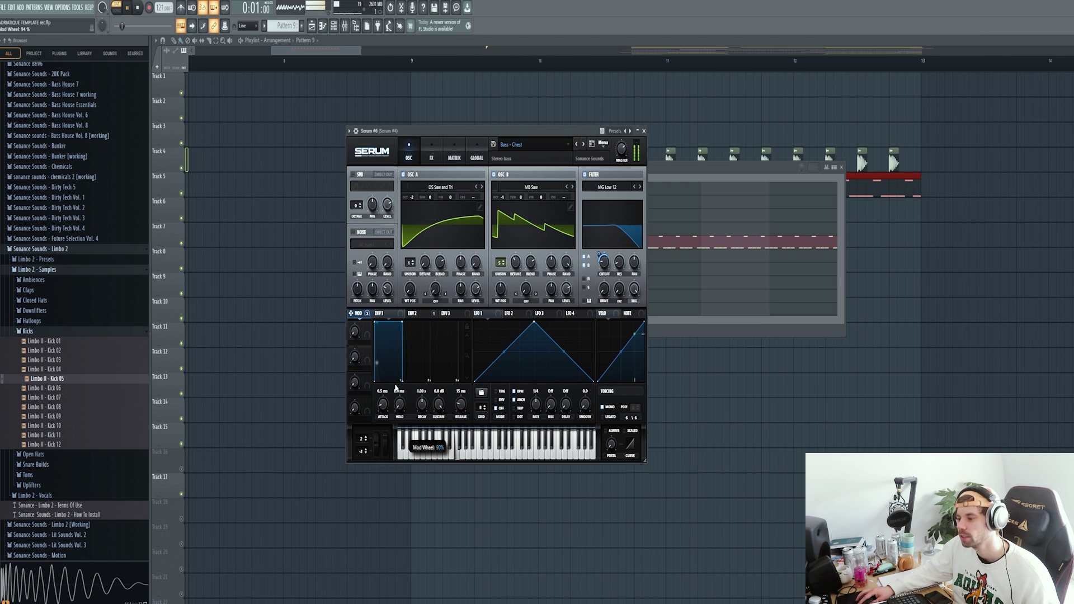
left_click(80, 10)
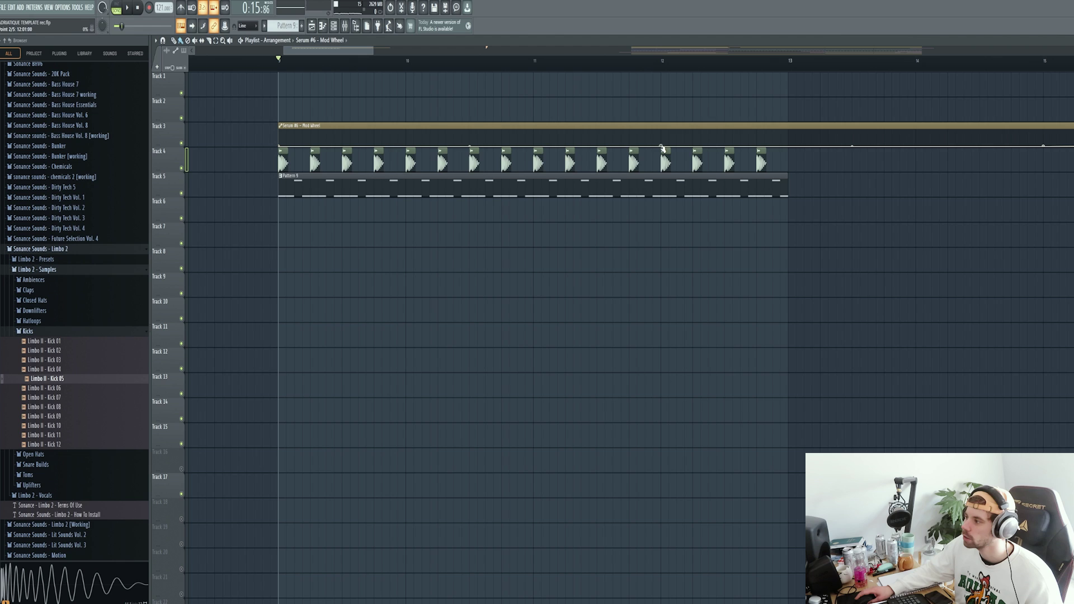
left_click(787, 139)
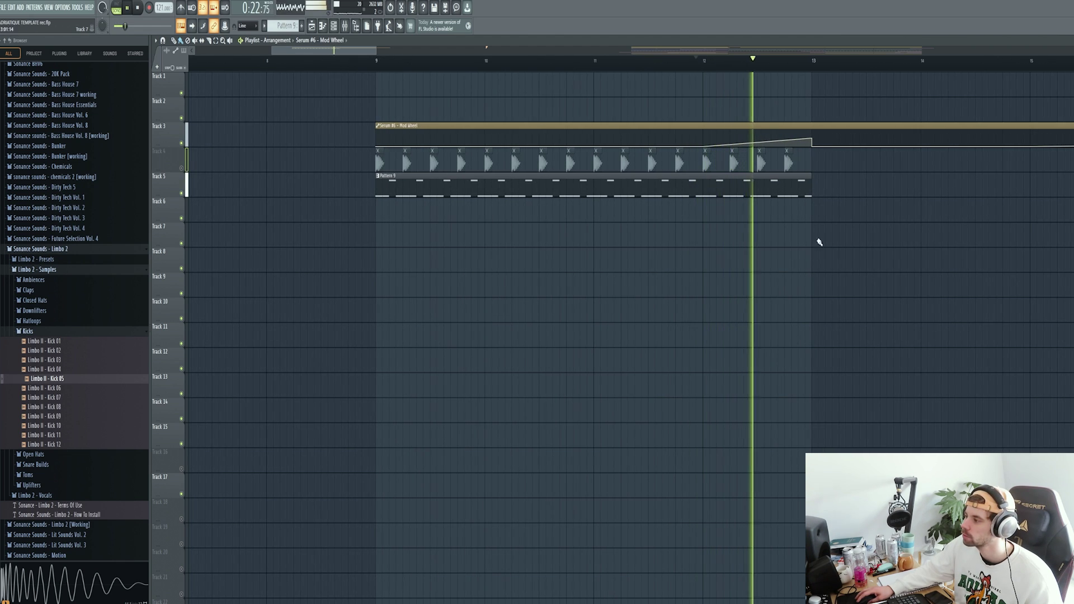
key("space")
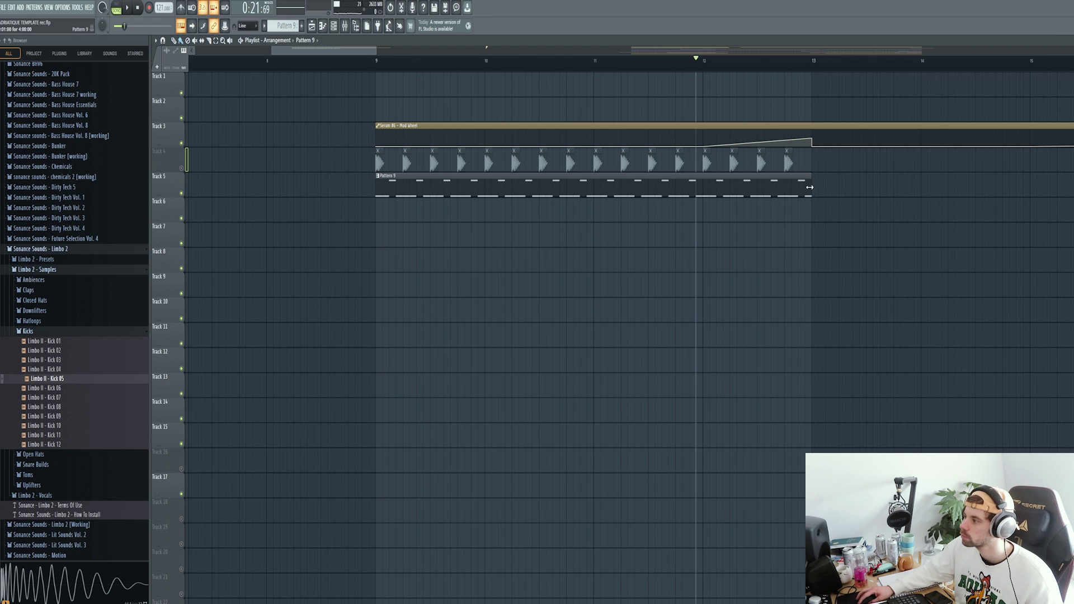
Repeat Pattern 9 from bar 13 to 17 and shape a higher mod wheel rise from bar 15 to 17
key("ctrl+b")
scroll(532, 257, "down", 3)
left_click(870, 144)
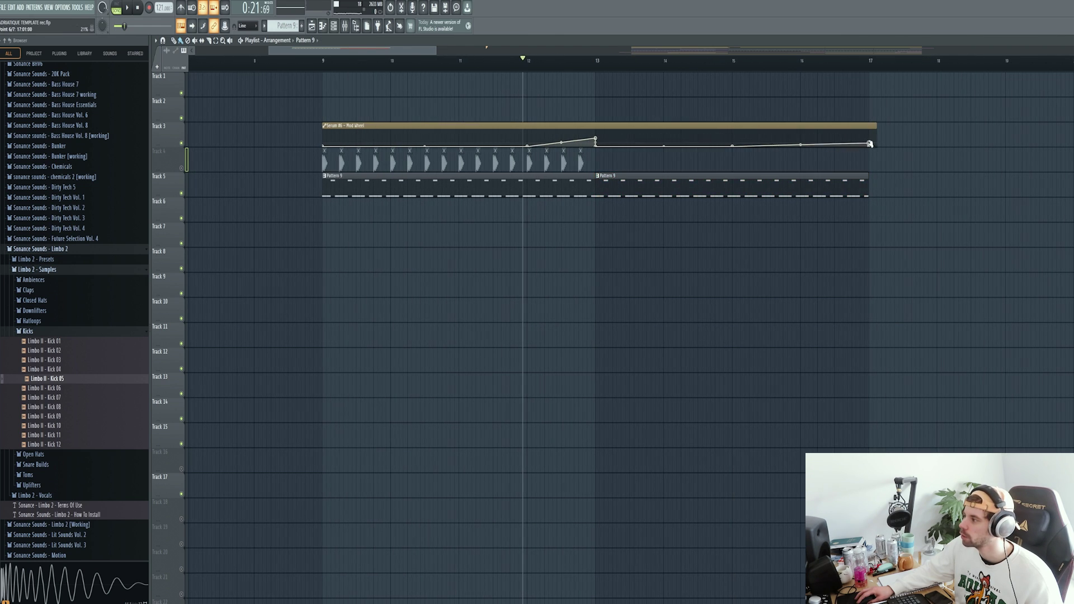
key("space")
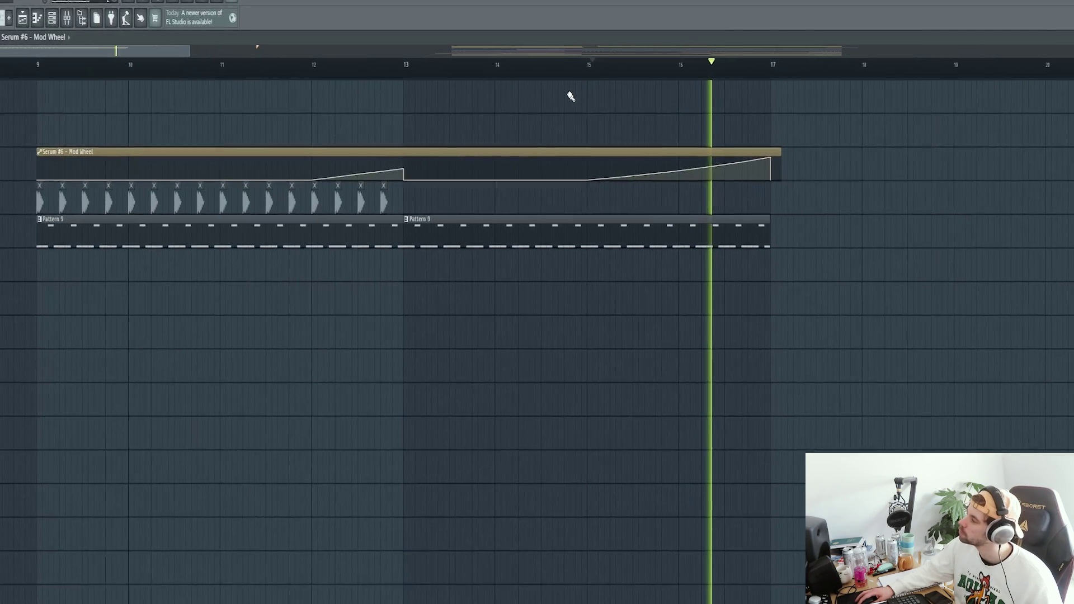
key("space")
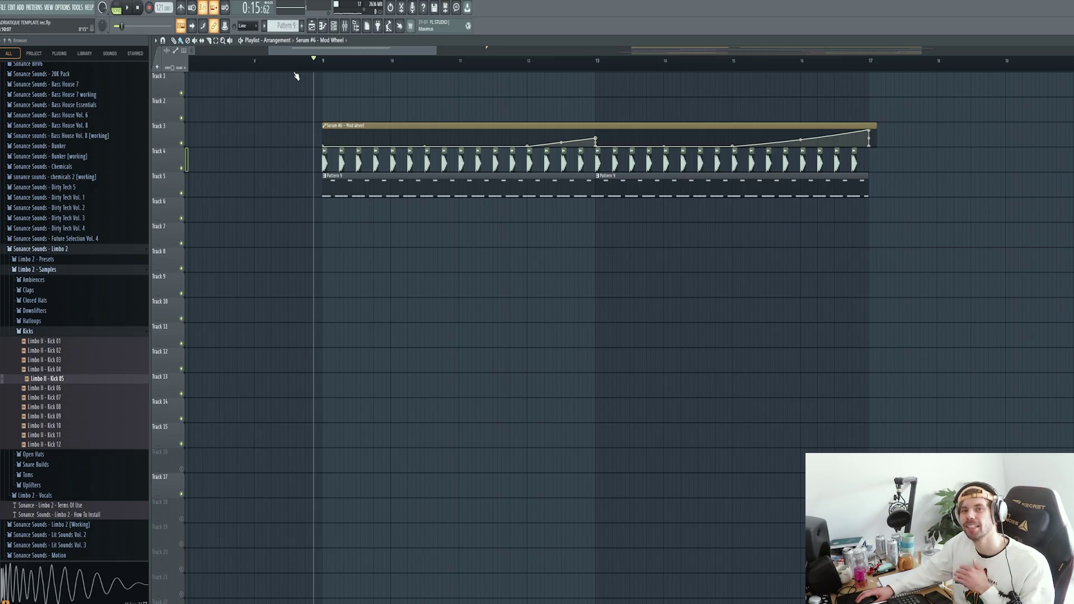
key("space")
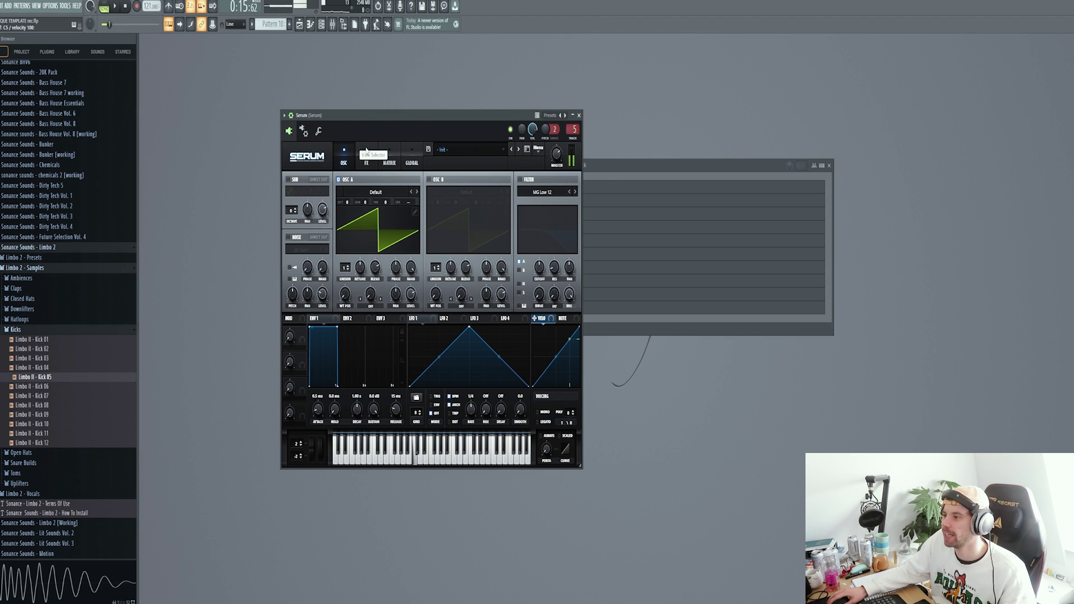
Audition lead presets from the Sonance Sounds - Limbo 2 bank in Serum, starting at Lead - Aether, and load Lead - Bender
left_click(464, 149)
mouse_move(455, 161)
mouse_move(559, 397)
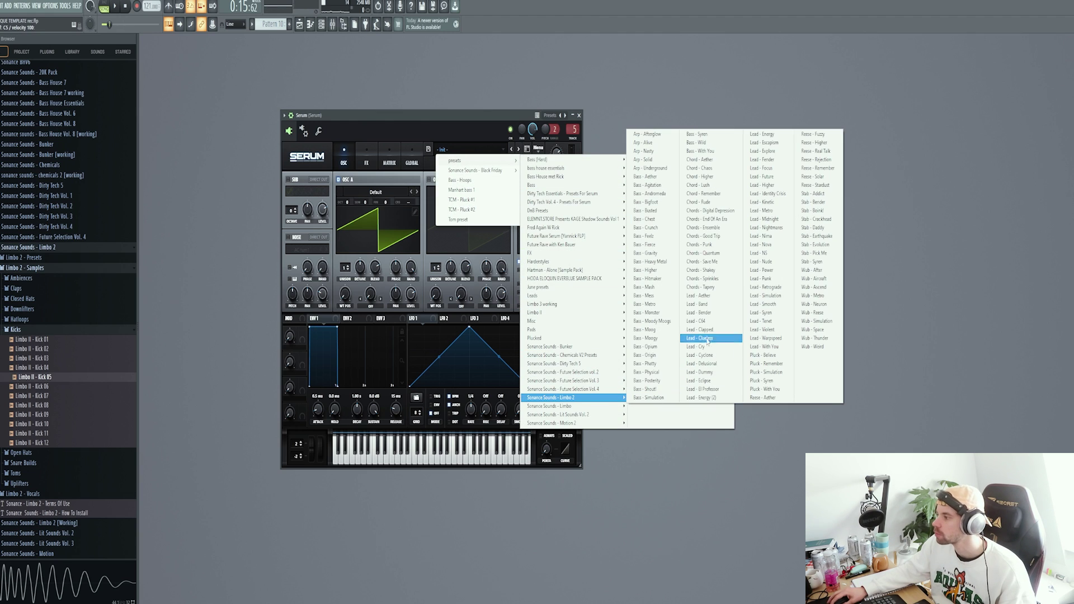
left_click(699, 295)
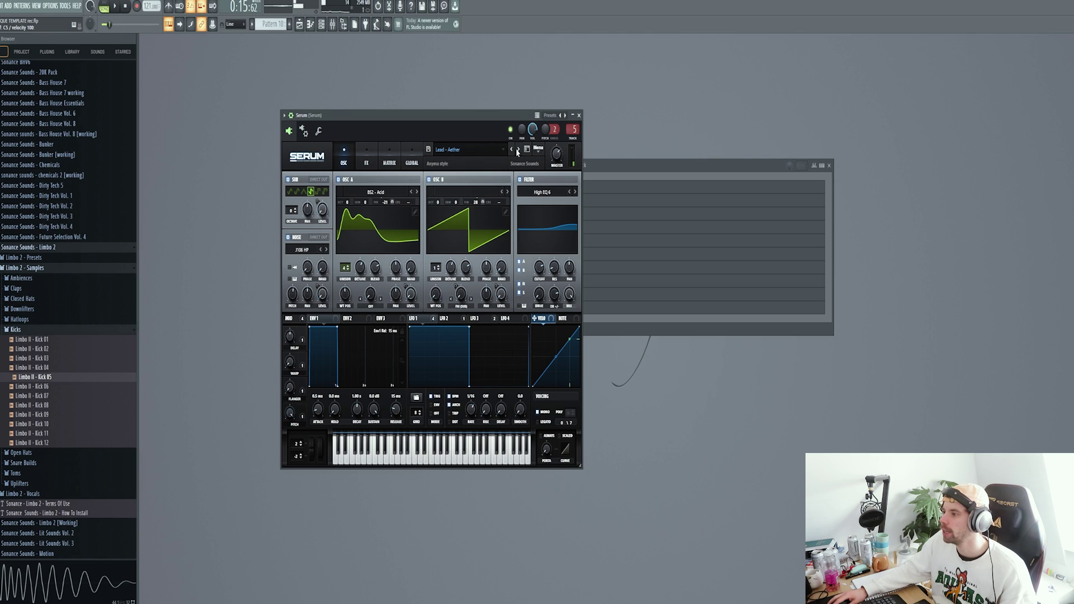
left_click(518, 150)
left_click(518, 150)
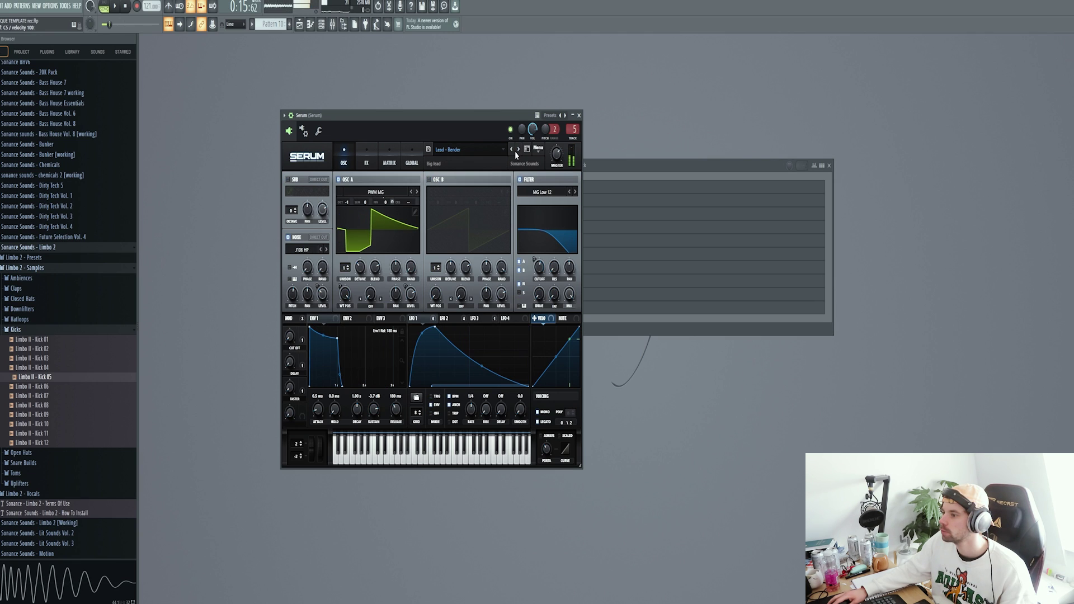
In the Serum channel's piano roll, place an eighth-length F4 at the start and a sixteenth-length F6 on the fourth step
left_click(584, 182)
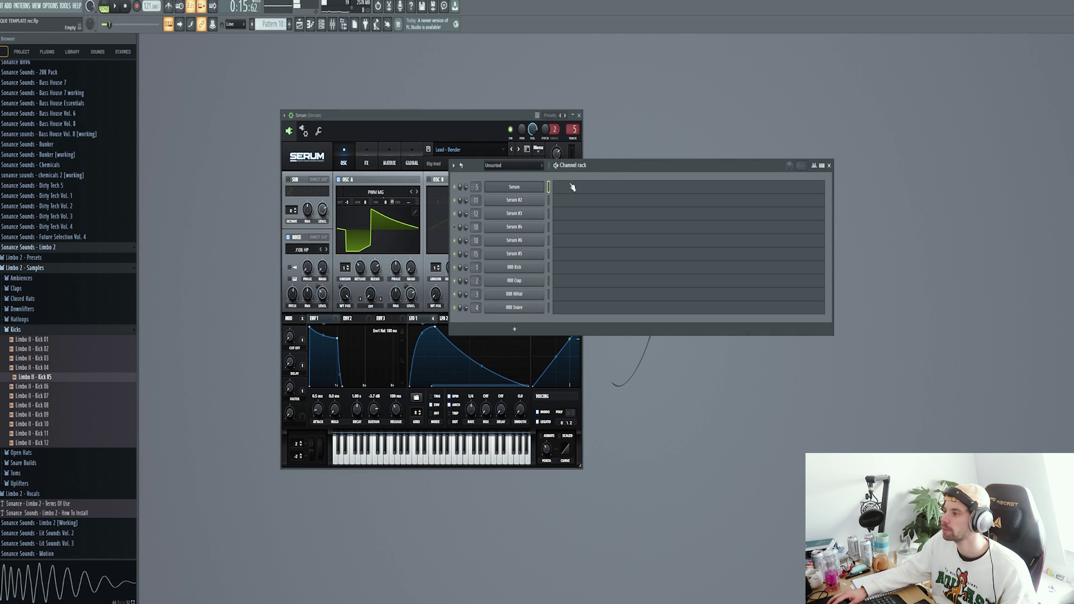
left_click(573, 187)
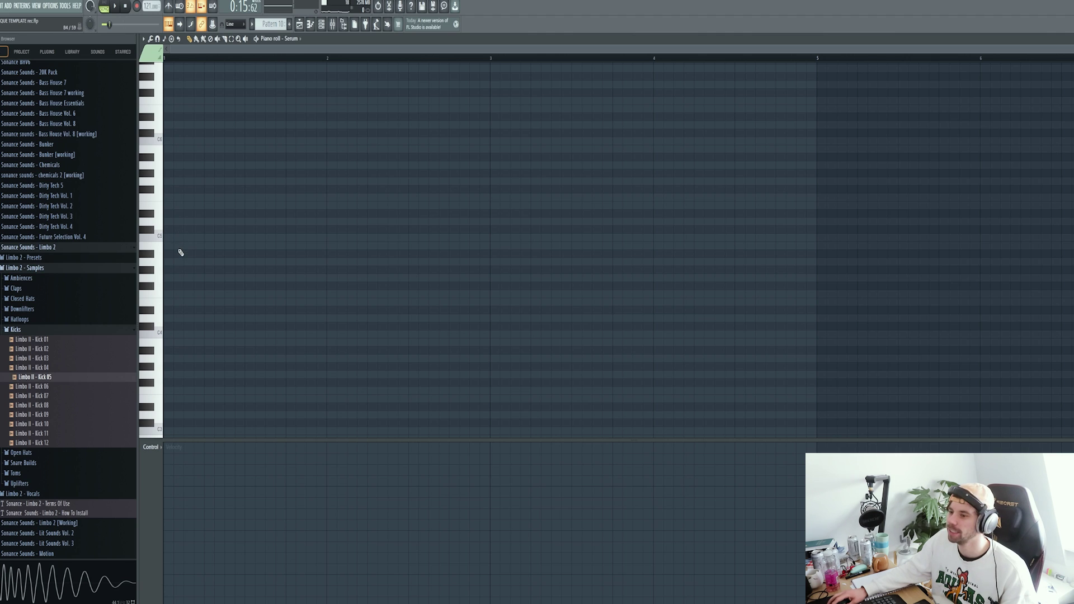
left_click_drag(200, 287, 165, 297)
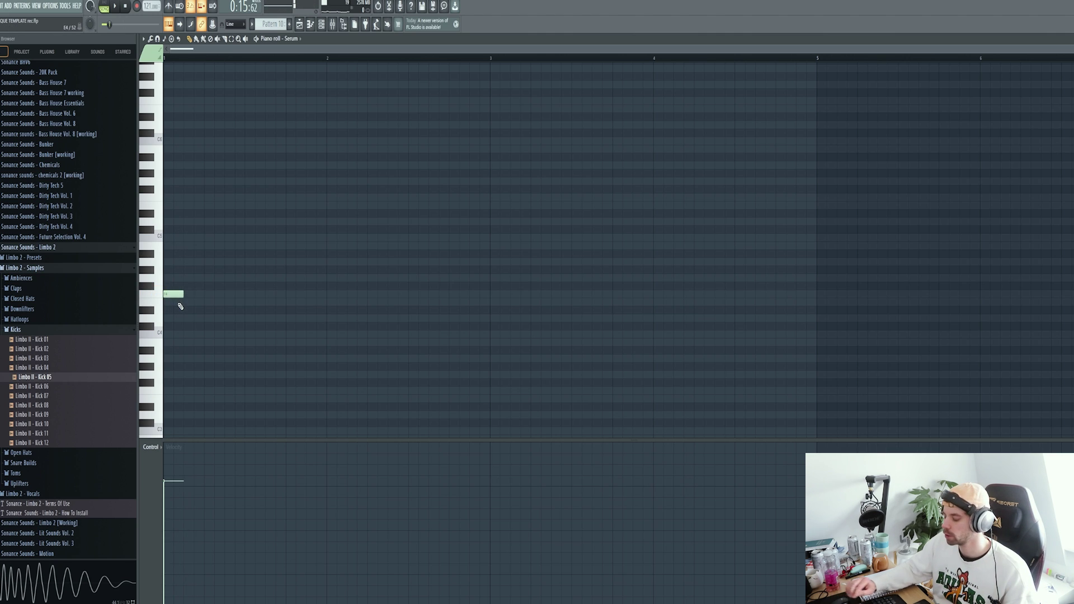
left_click(200, 303)
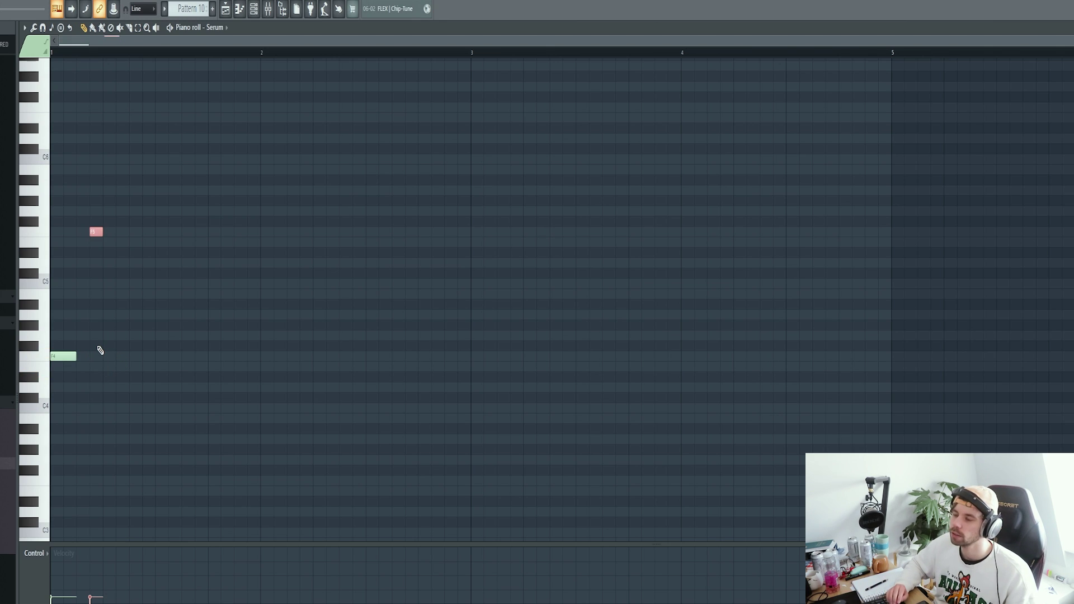
scroll(92, 302, "up", 3)
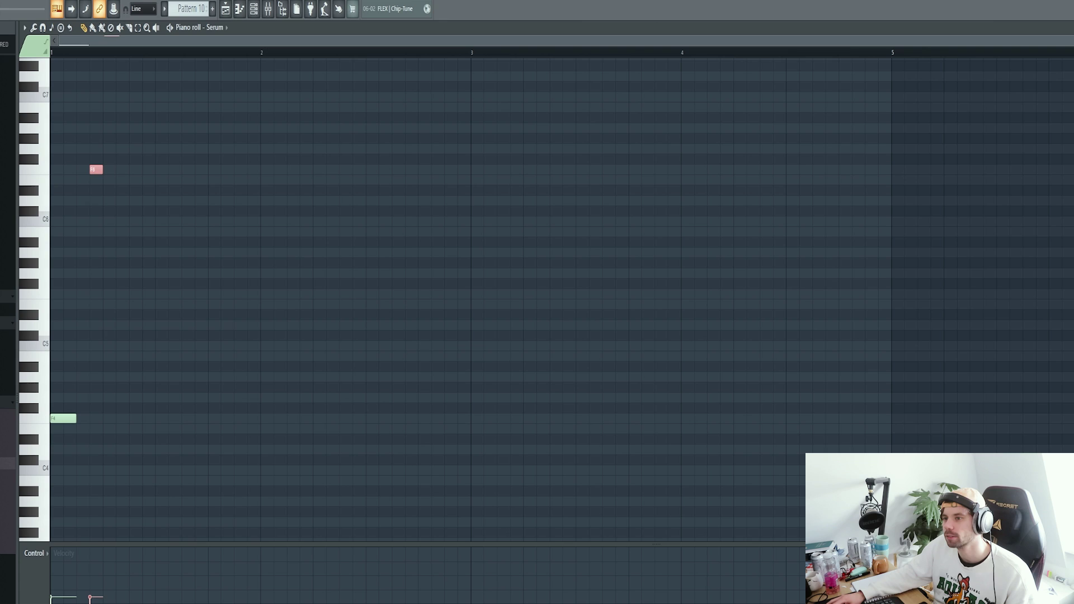
left_click(140, 300, "ctrl")
key("space")
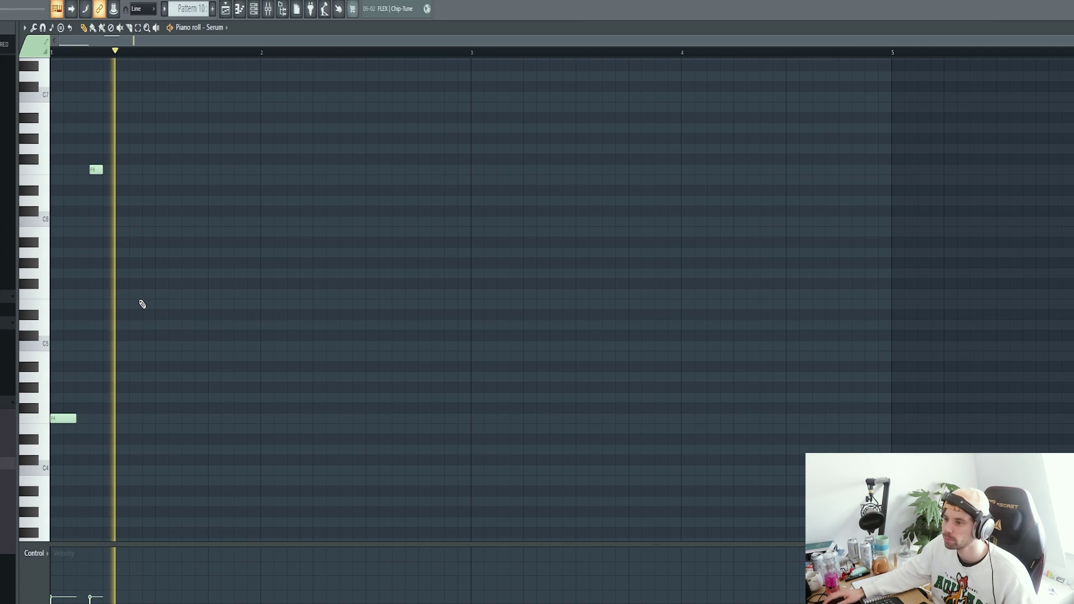
key("space")
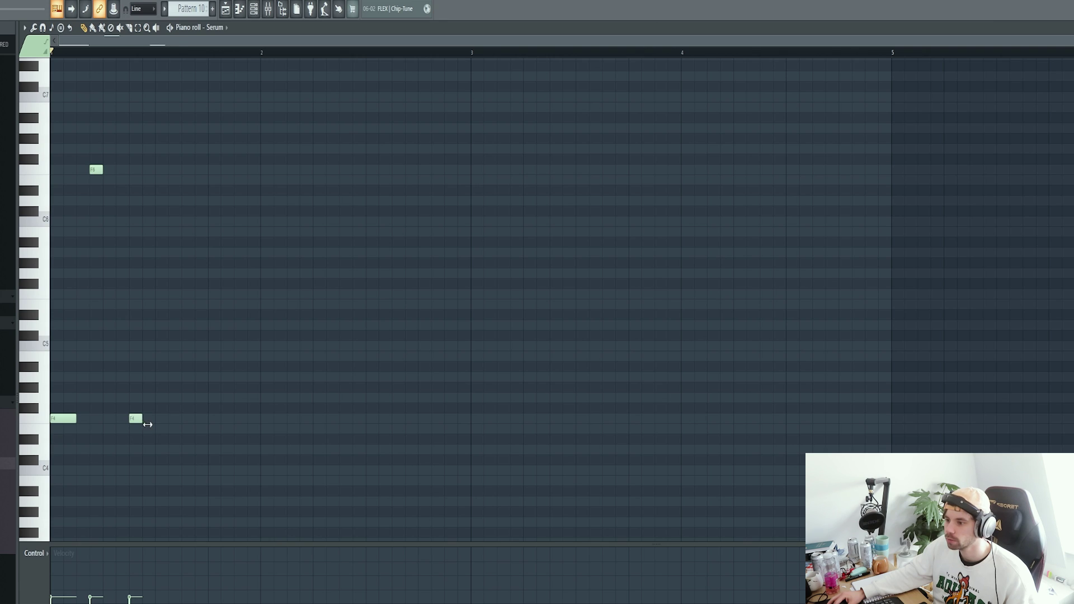
Lengthen the F4 on step seven to an eighth and place a sixteenth-length C#6 on step ten
left_click_drag(148, 425, 160, 425)
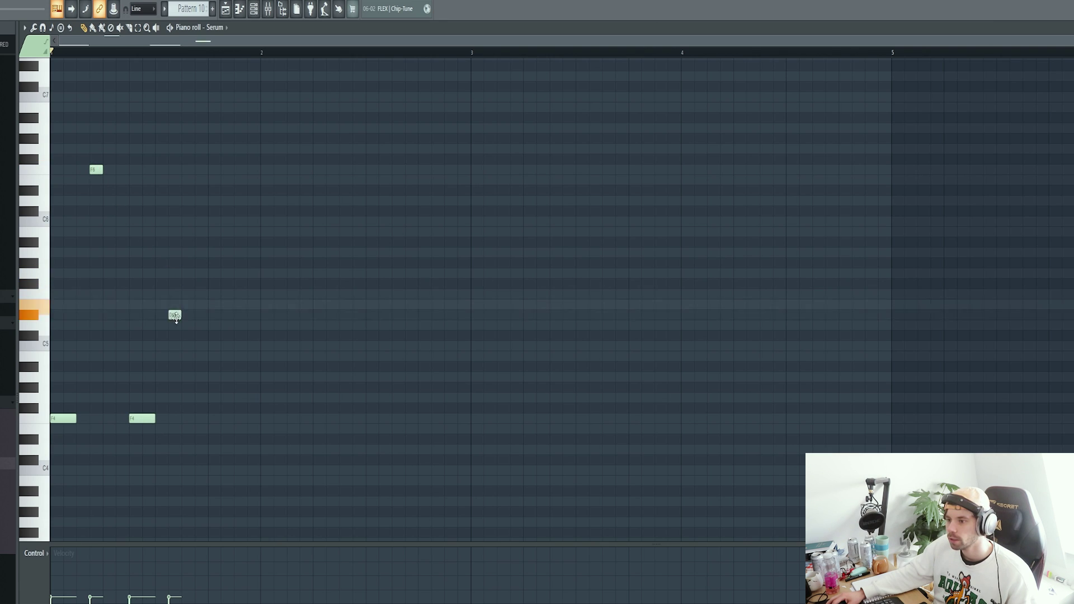
key("space")
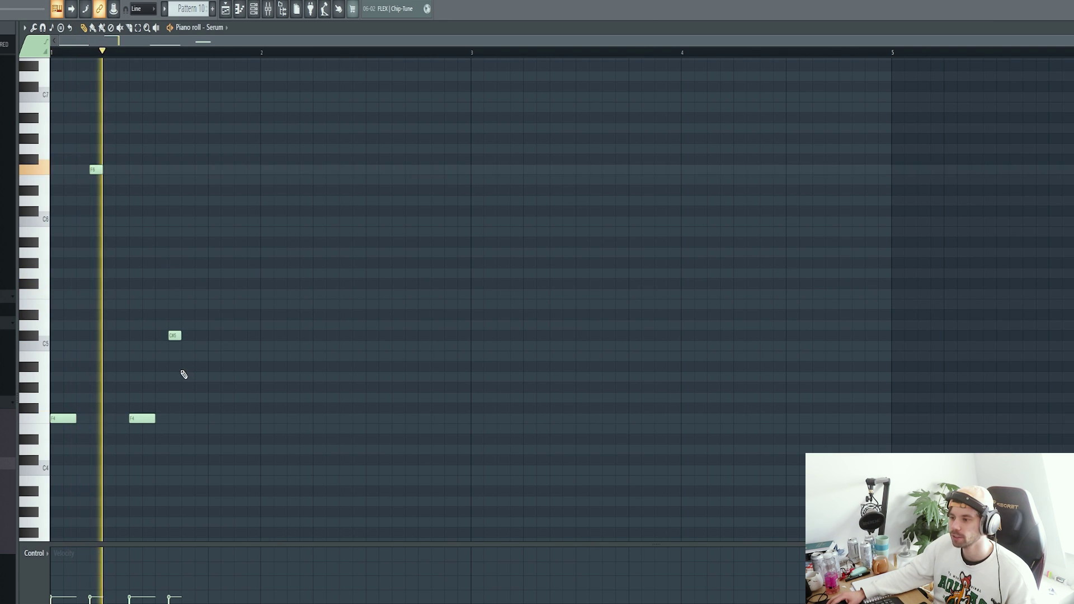
left_click(175, 335, "ctrl")
key("space")
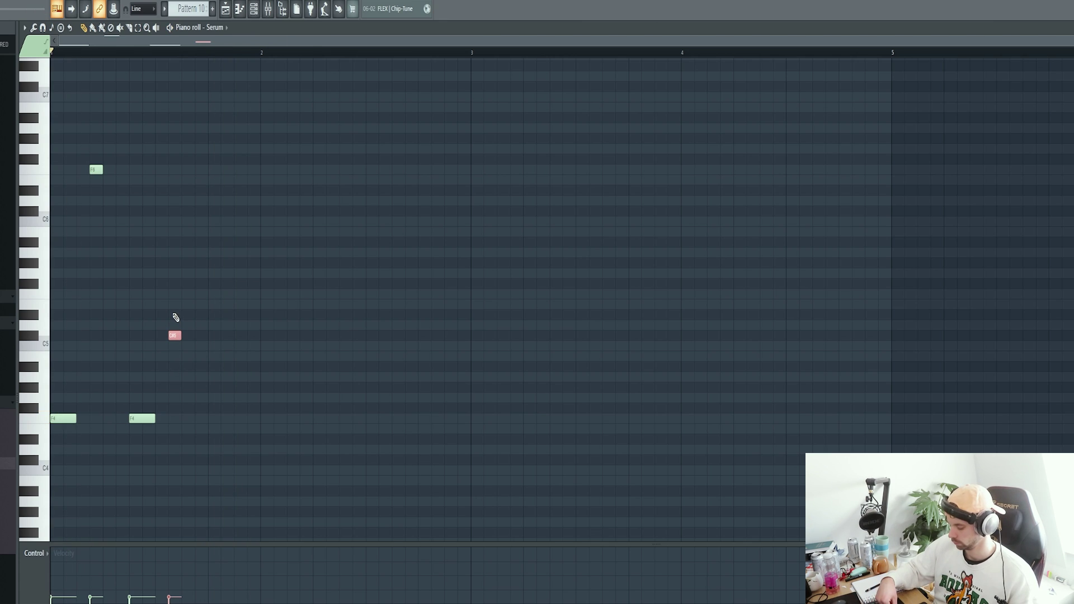
key("space")
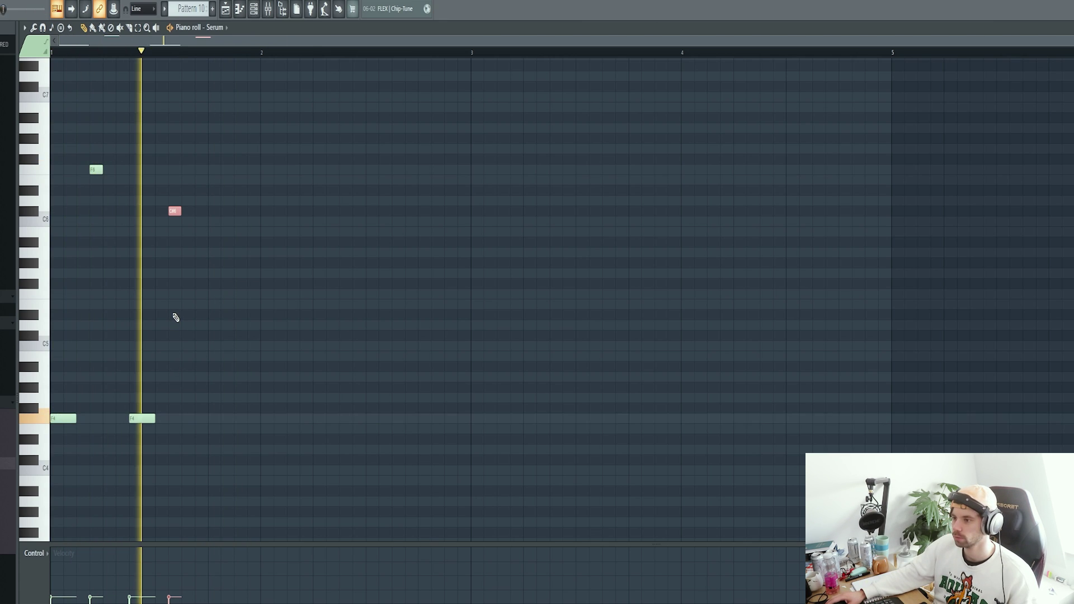
Continue the lead with an eighth-length F4 on step 13, a sixteenth-length A#5 on step 15 and an eighth-length F4 starting bar 2
key("space")
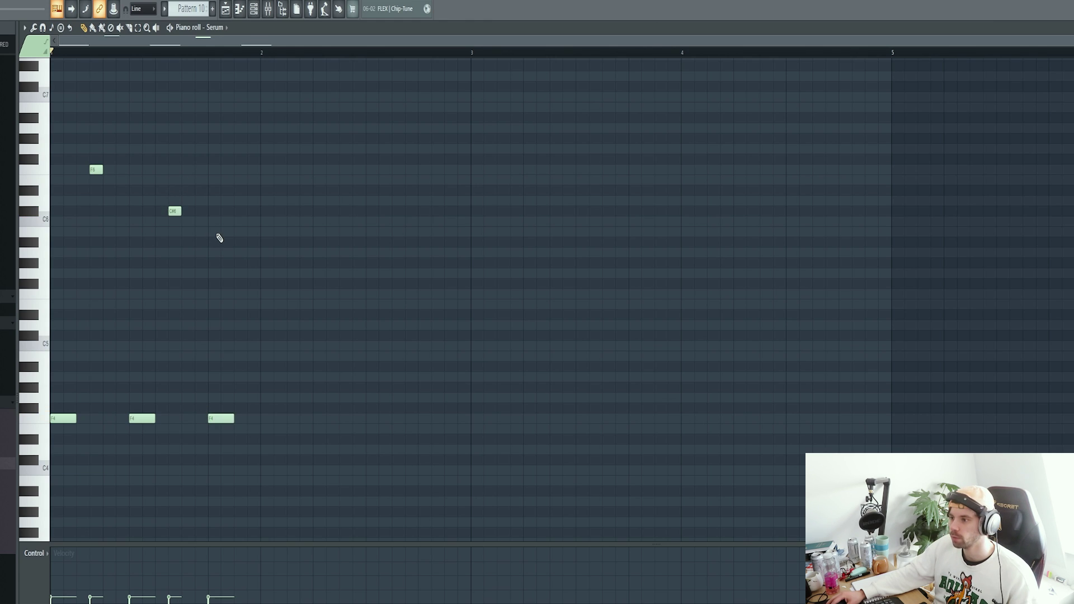
key("space")
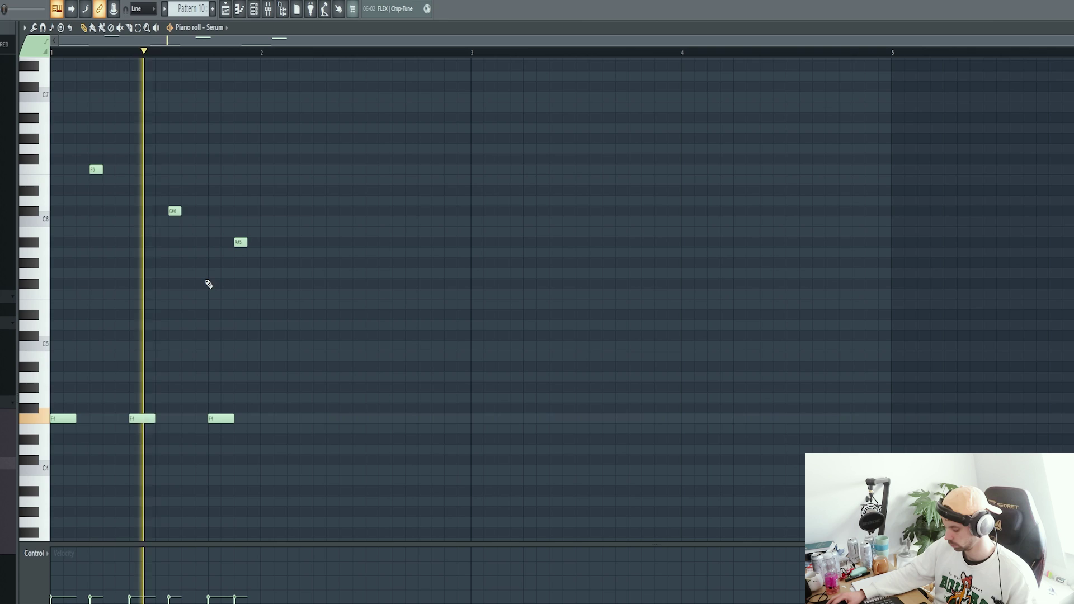
left_click(263, 418)
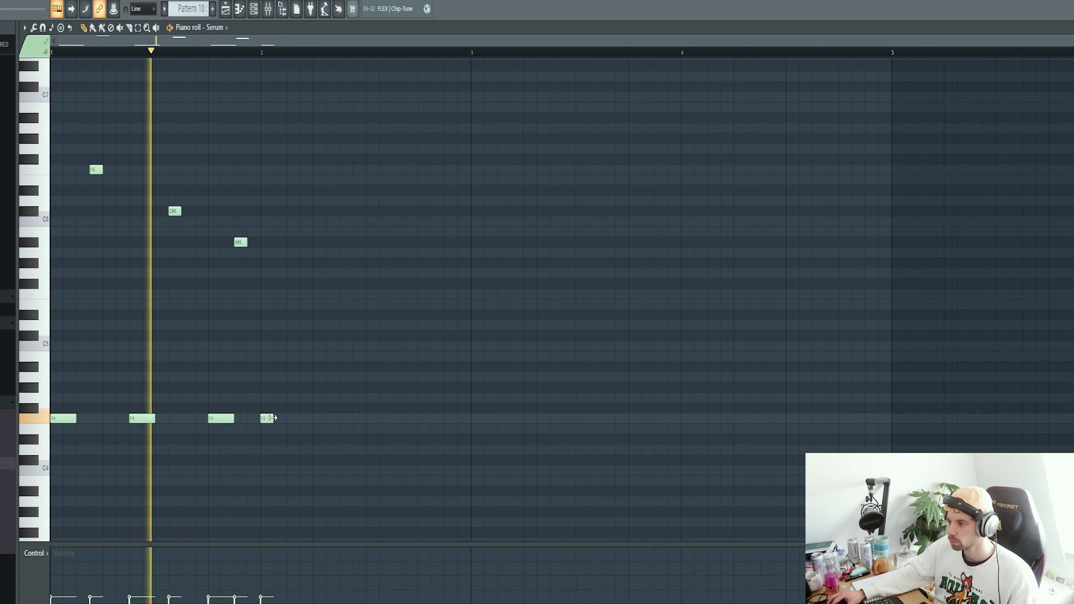
mouse_move(271, 420)
left_mouse_down()
mouse_move(297, 427)
mouse_move(289, 422)
left_mouse_up()
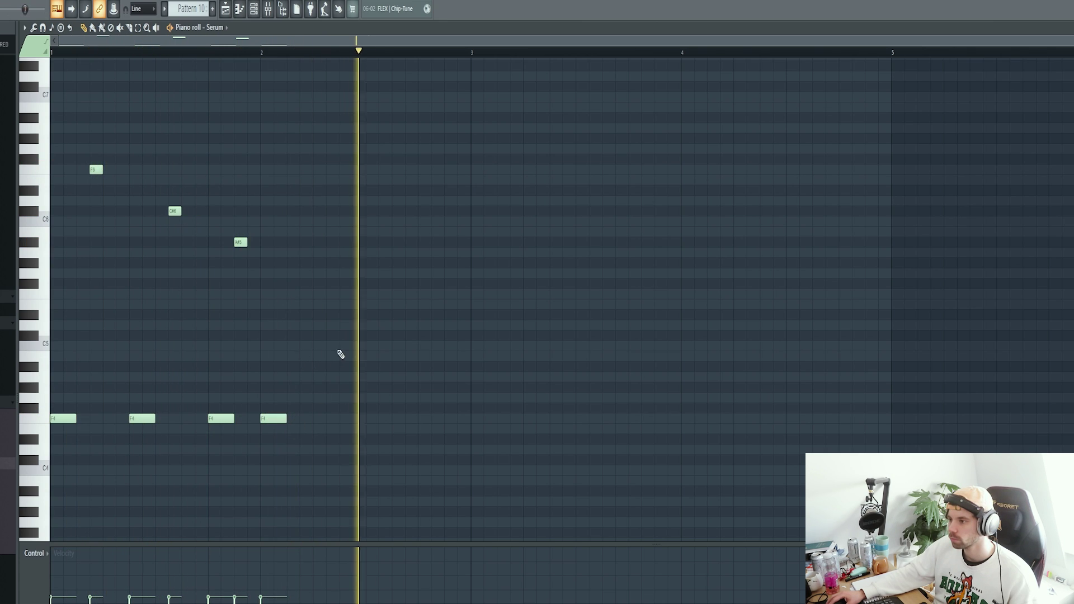
key("space")
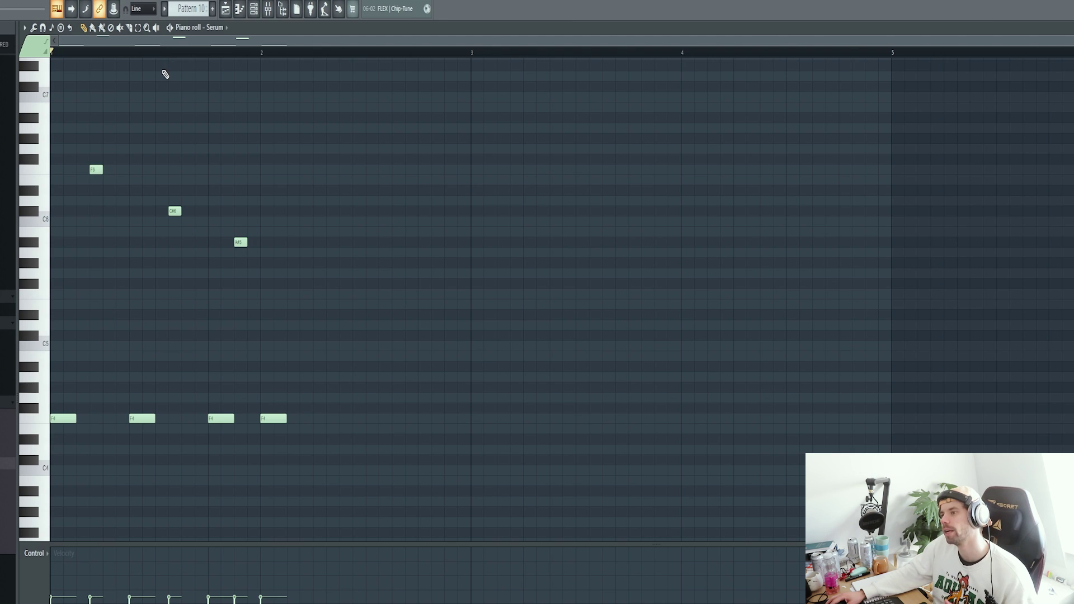
key("space")
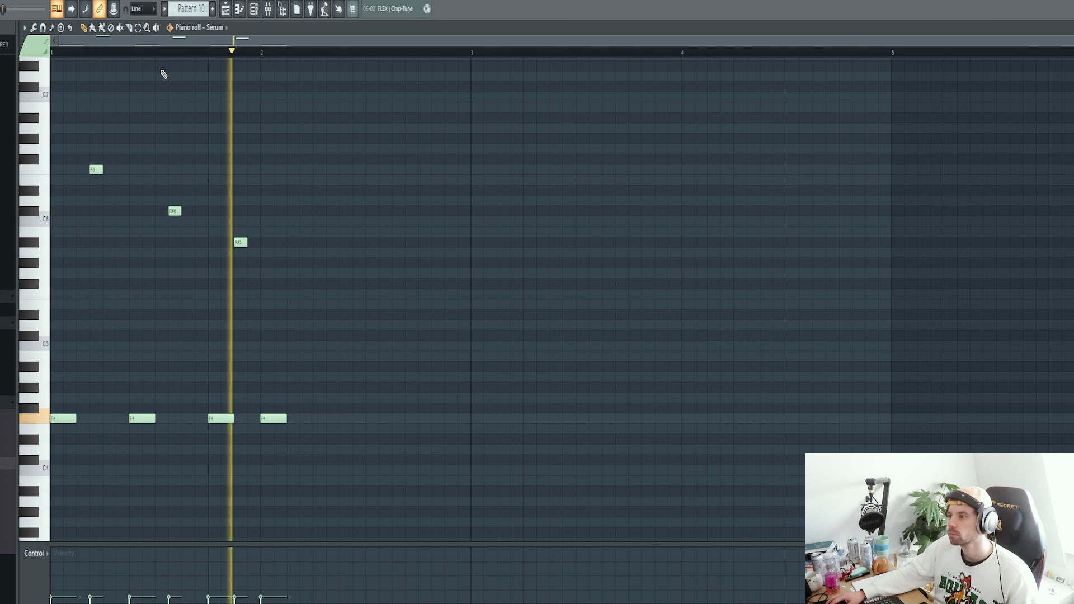
Duplicate the two-bar phrase into bars 3–4, moving the copied F6 to G#5 and the copied C#6 to A#5, and play it back
key("ctrl+a")
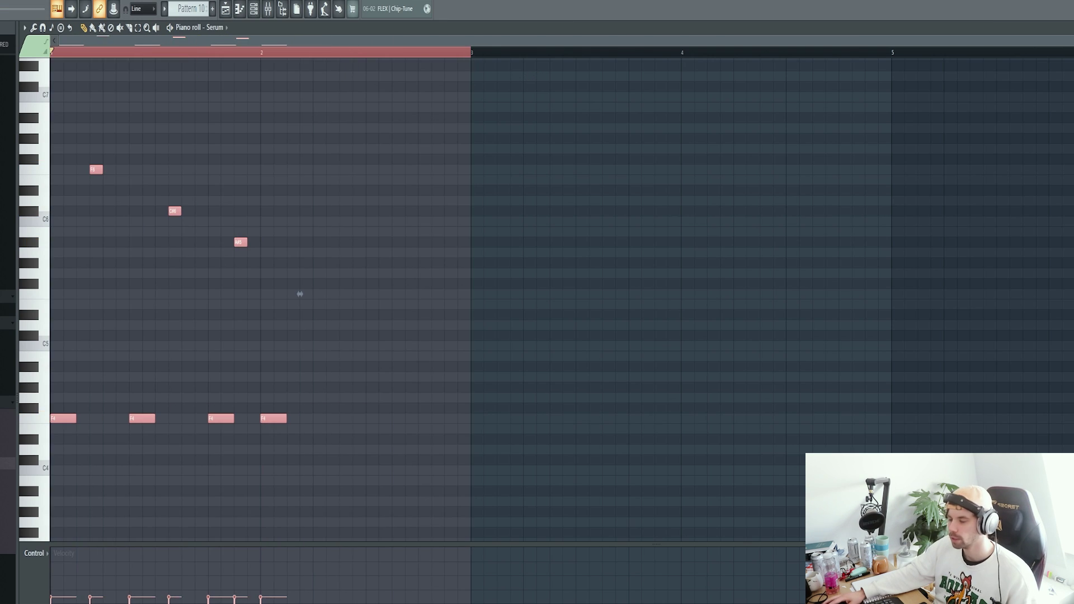
key("ctrl+b")
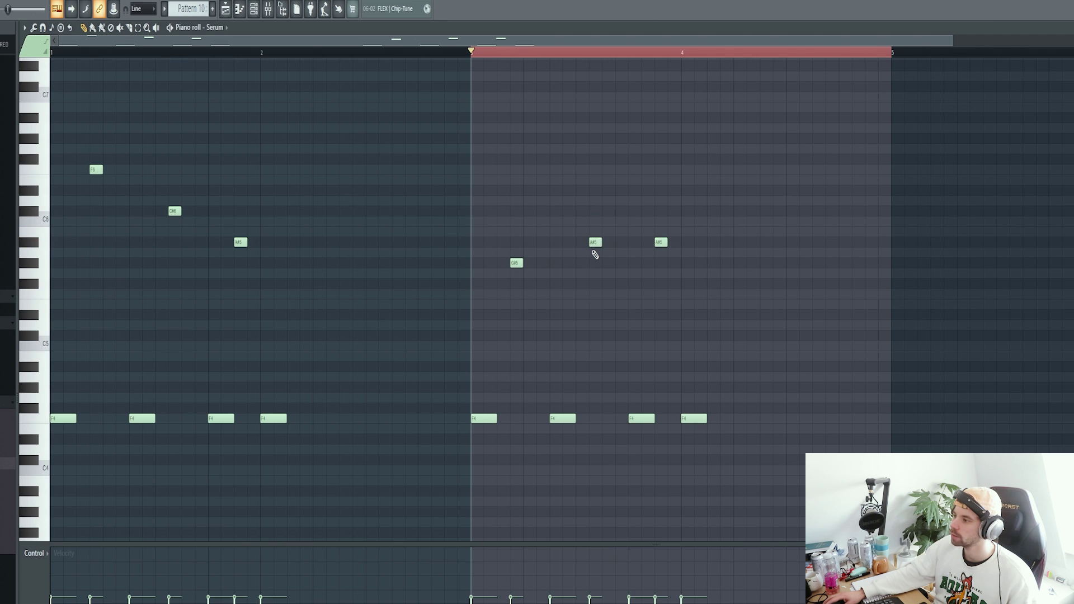
key("space")
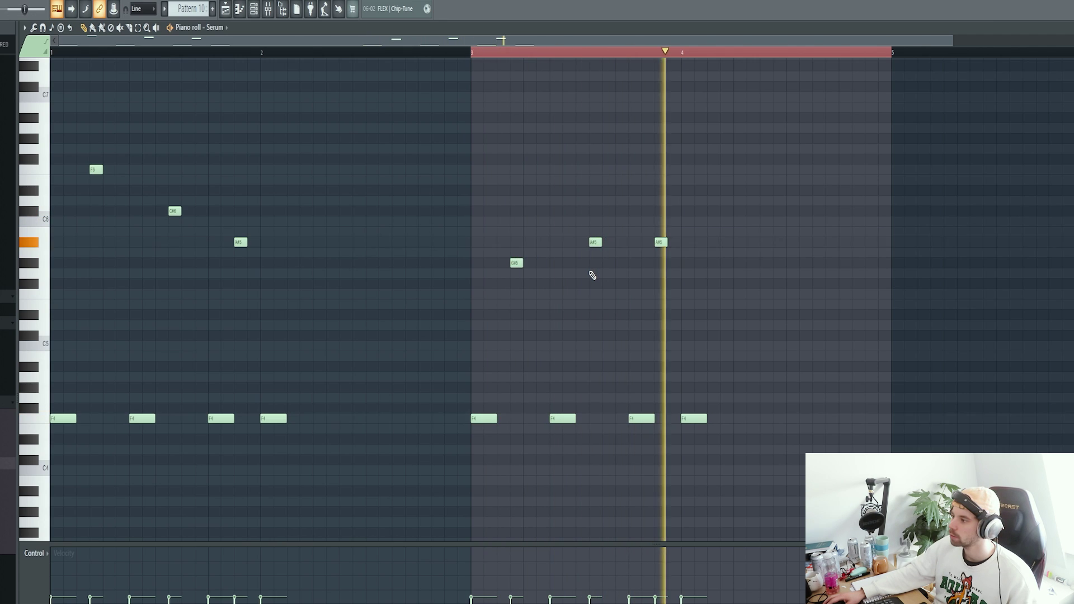
key("space")
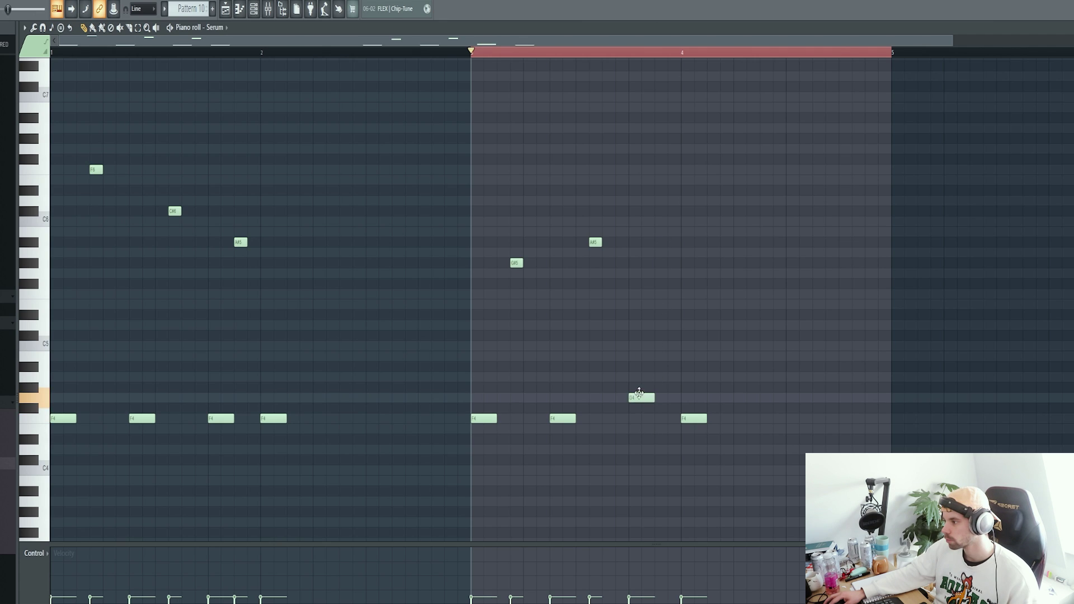
In bar 3, delete the last A#5, raise the F4 on step 13 to G#4 and add an eighth-length D#4 on step 15
key("space")
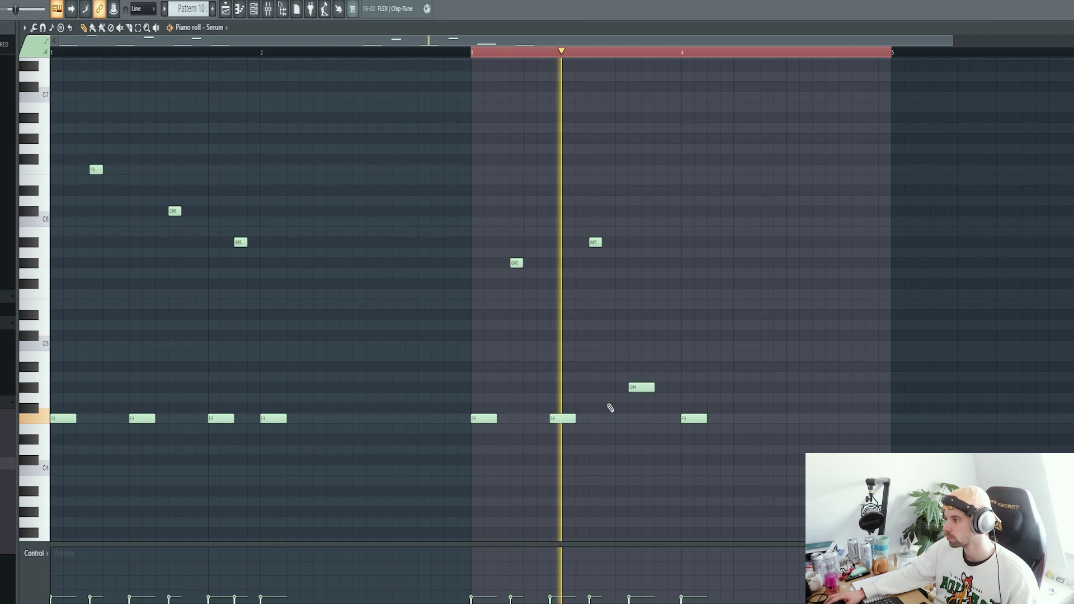
key("space")
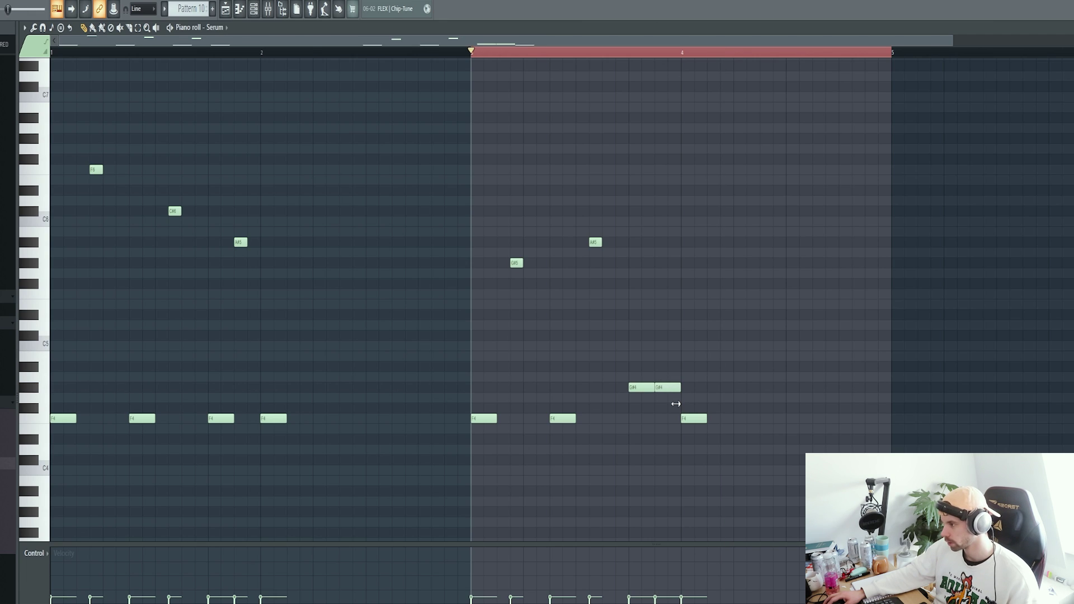
left_click_drag(664, 388, 664, 442)
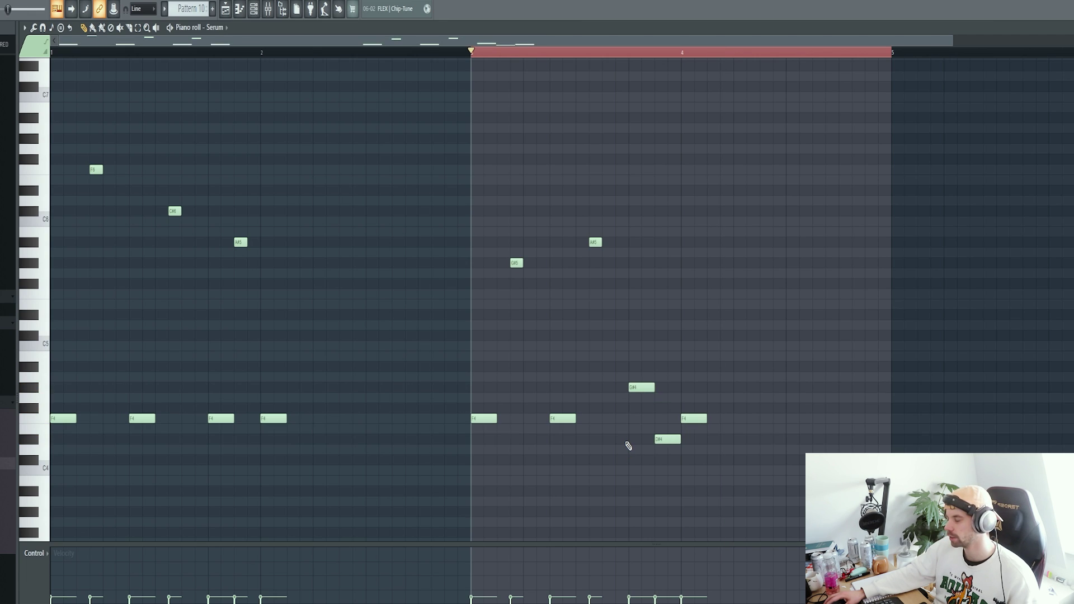
key("space")
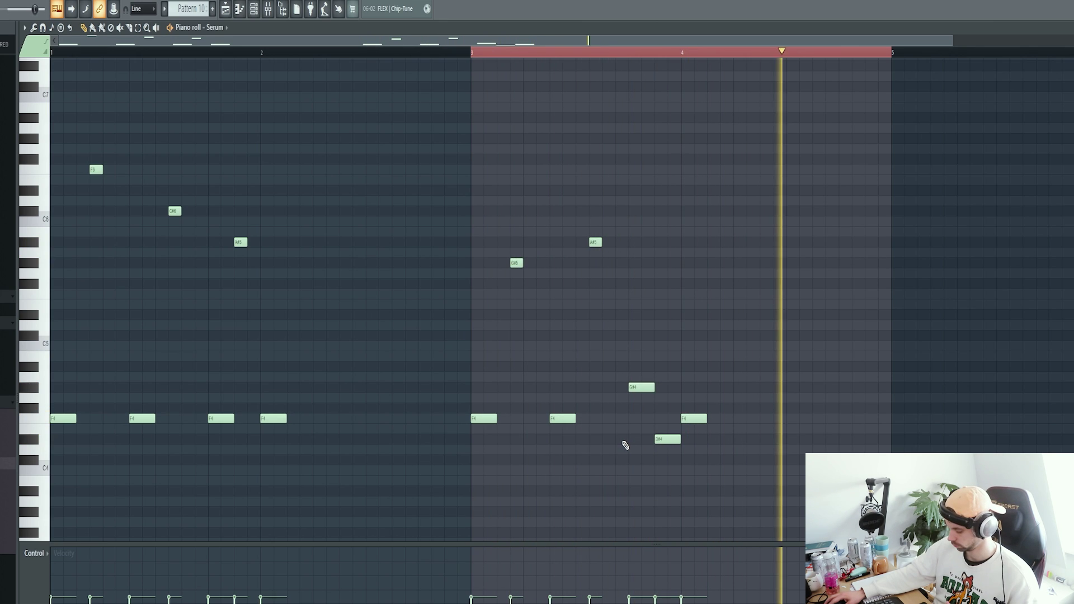
key("space")
Select all four bars as the playback range, add an eighth-length C#6 at the end of bar 2 and play the melody
key("ctrl+a")
key("ctrl+d")
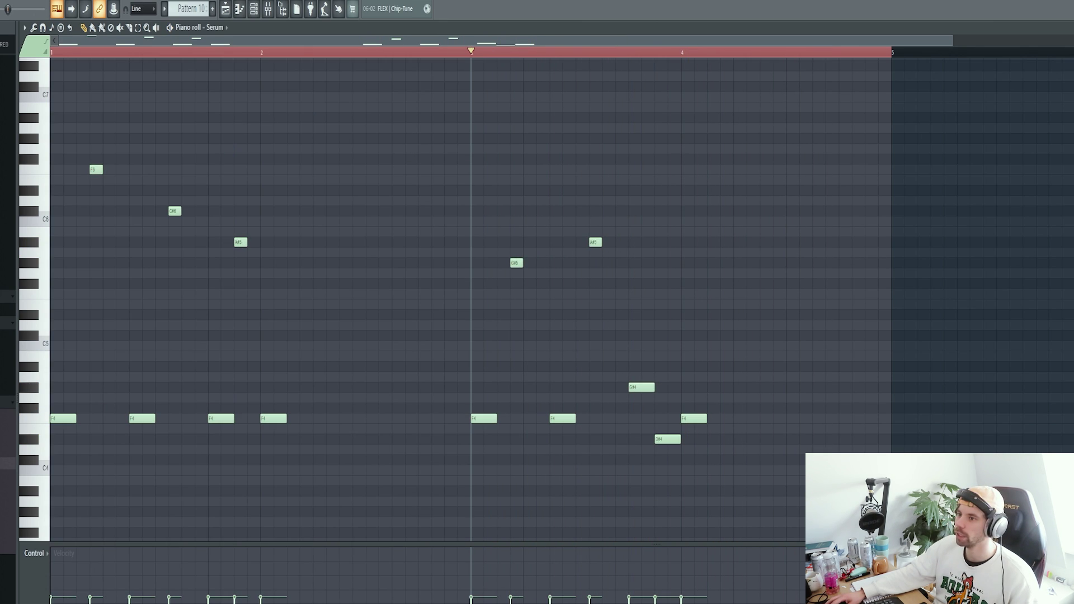
key("space")
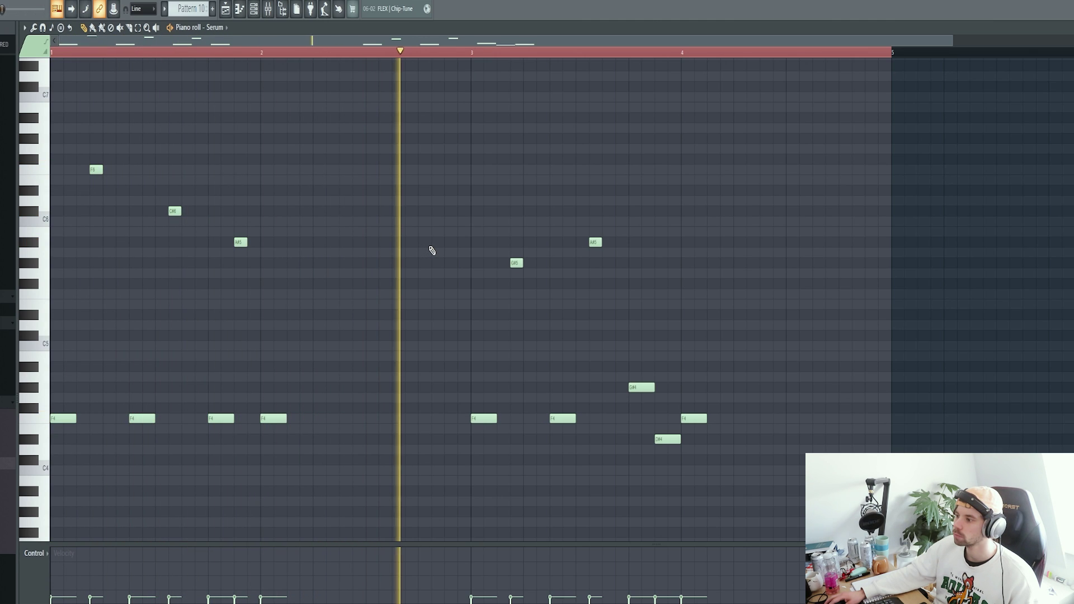
left_click(457, 242)
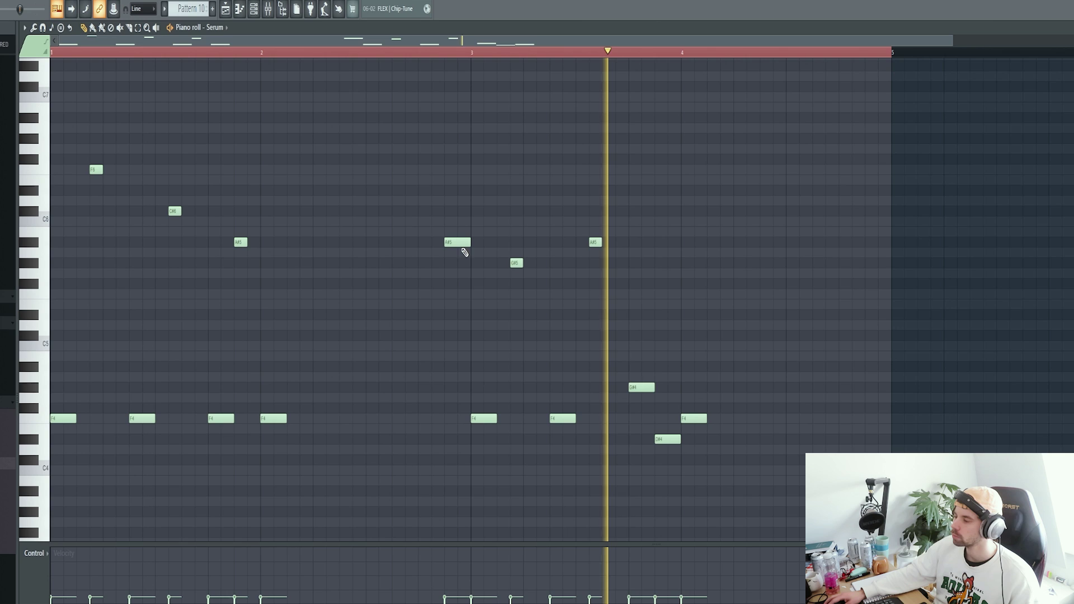
key("space")
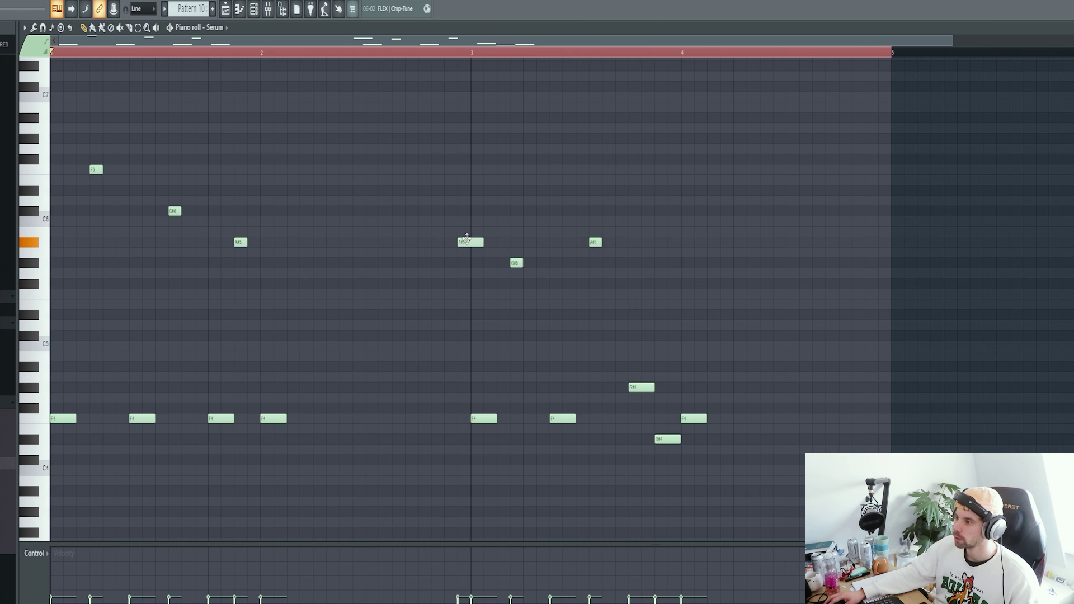
left_click_drag(467, 238, 458, 214)
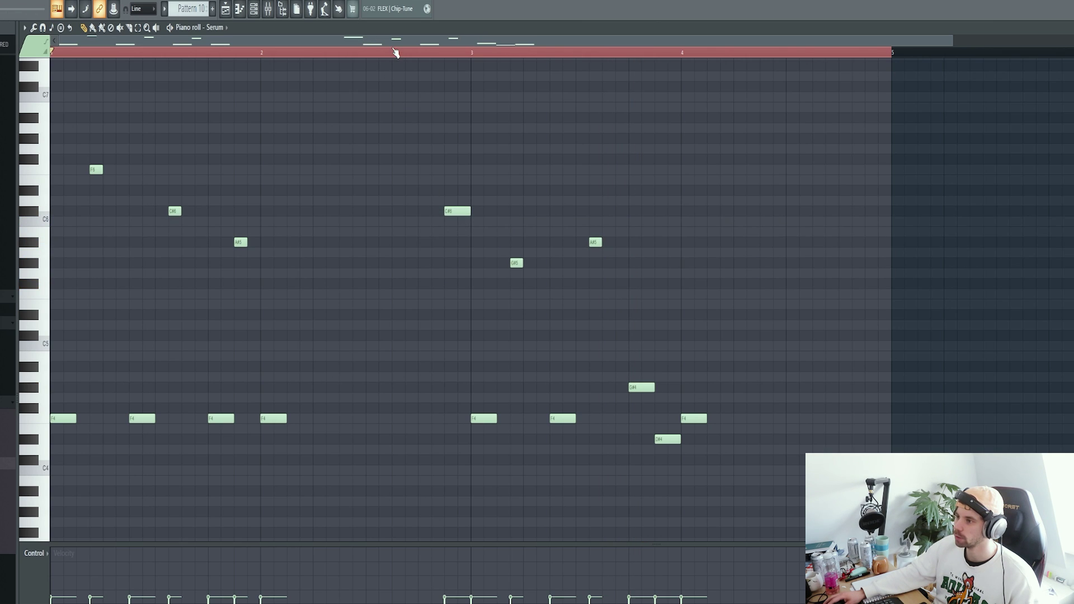
key("space")
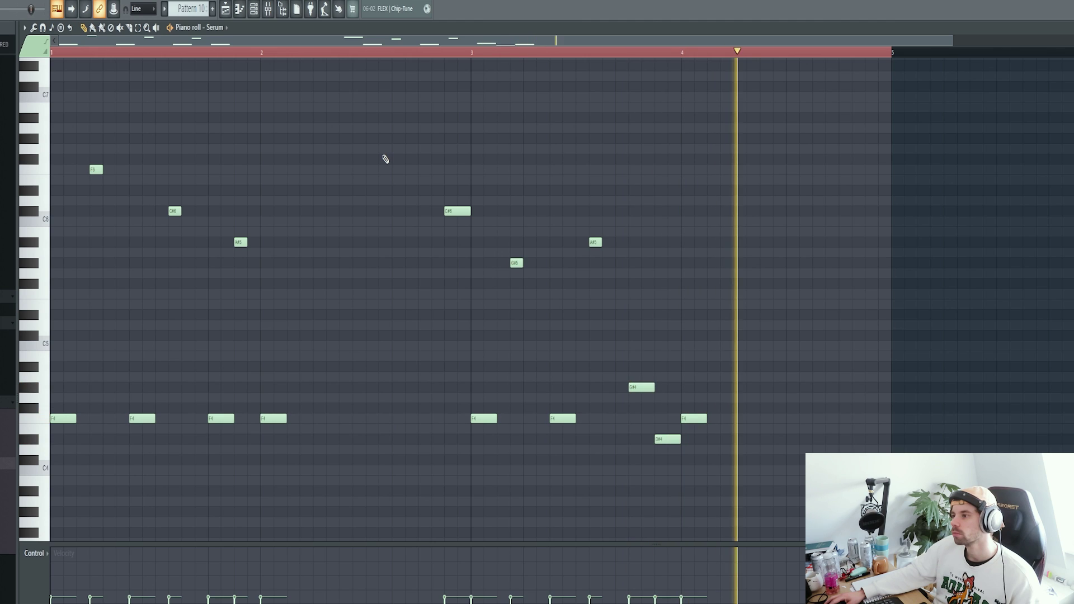
key("space")
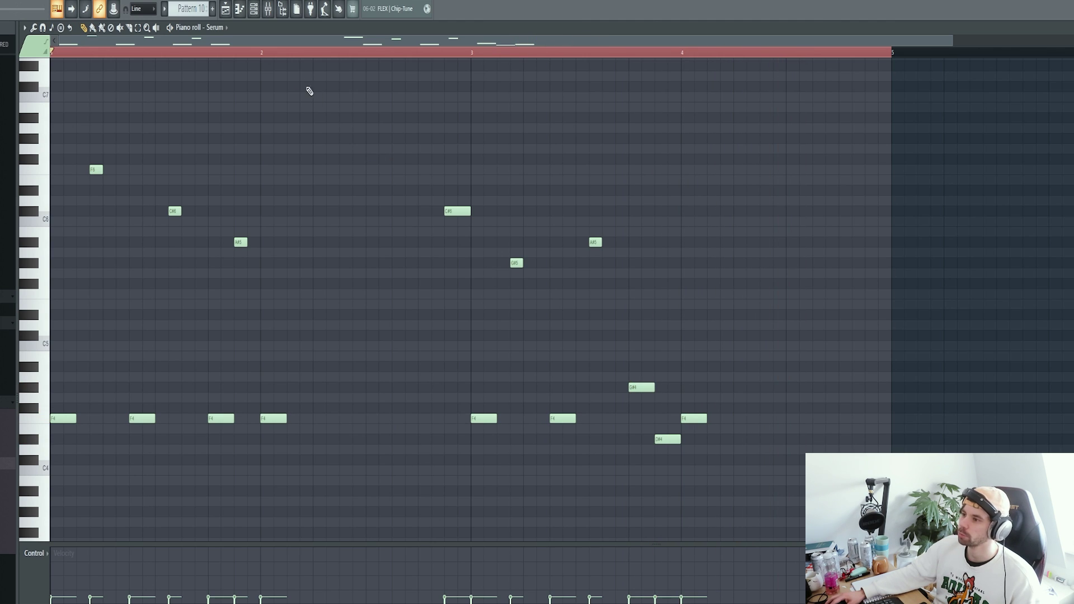
Review the effects on the Serum mixer channel during playback: FabFilter Pro-Q 3, H-Delay, Pro-R and Kickstart
left_click(269, 9)
left_click_drag(414, 171, 554, 146)
key("space")
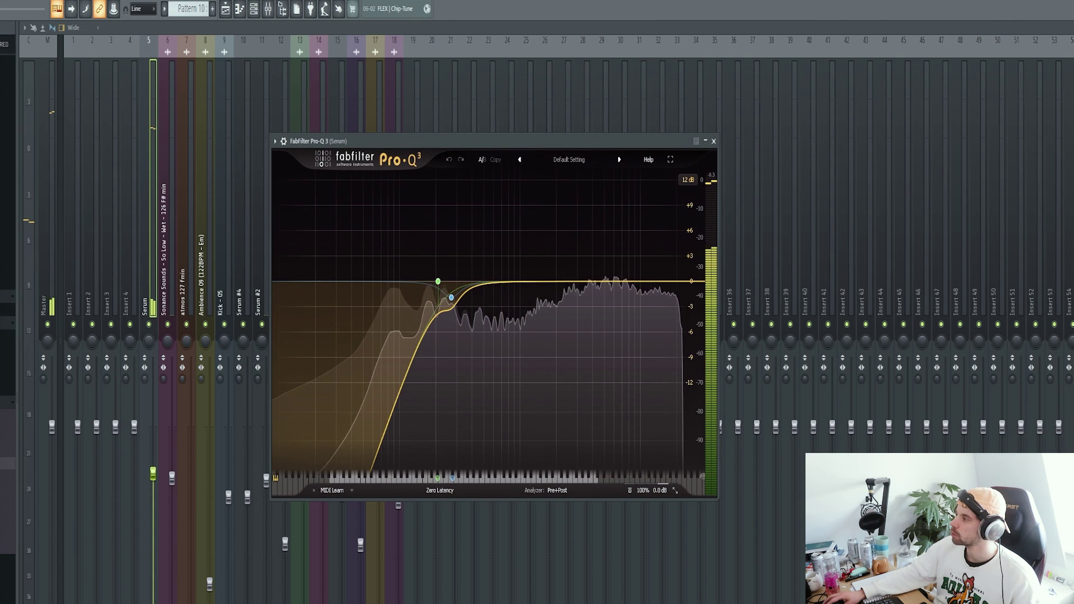
left_click(1072, 118)
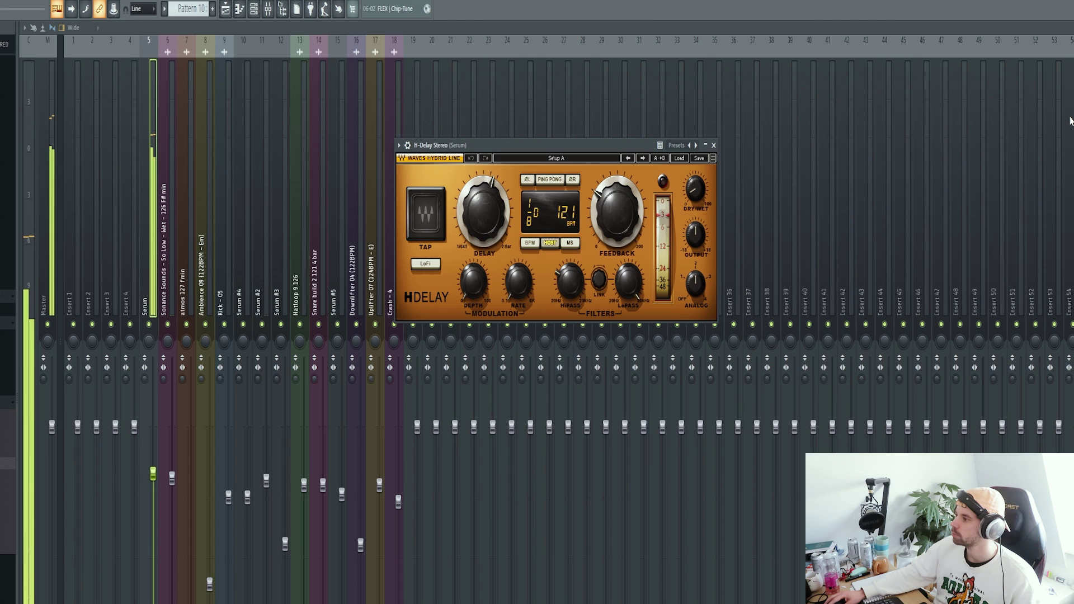
left_click(1072, 140)
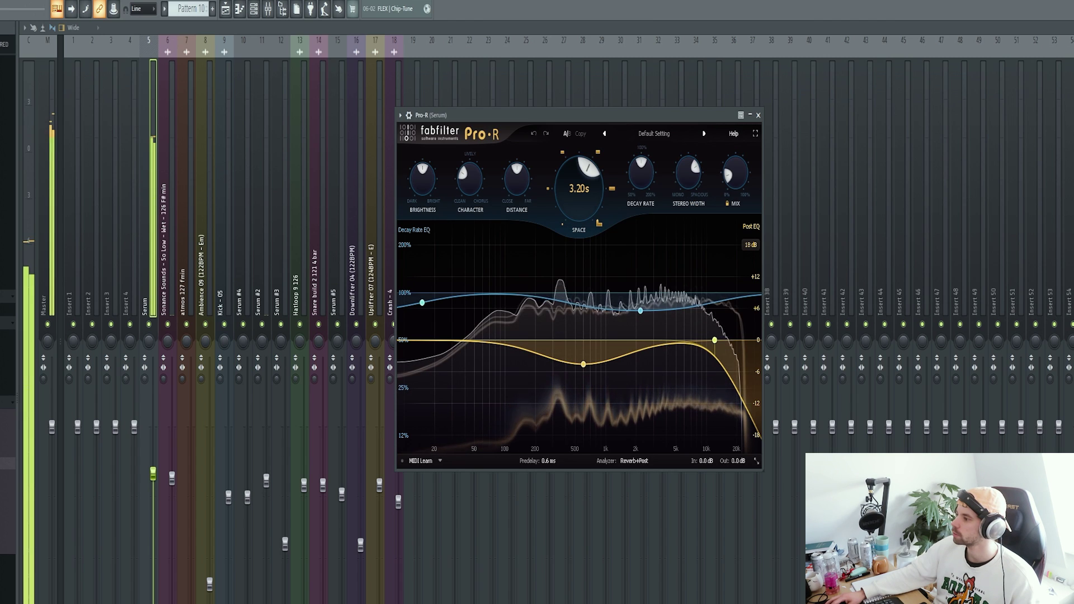
left_click(1072, 162)
left_click_drag(182, 183, 387, 170)
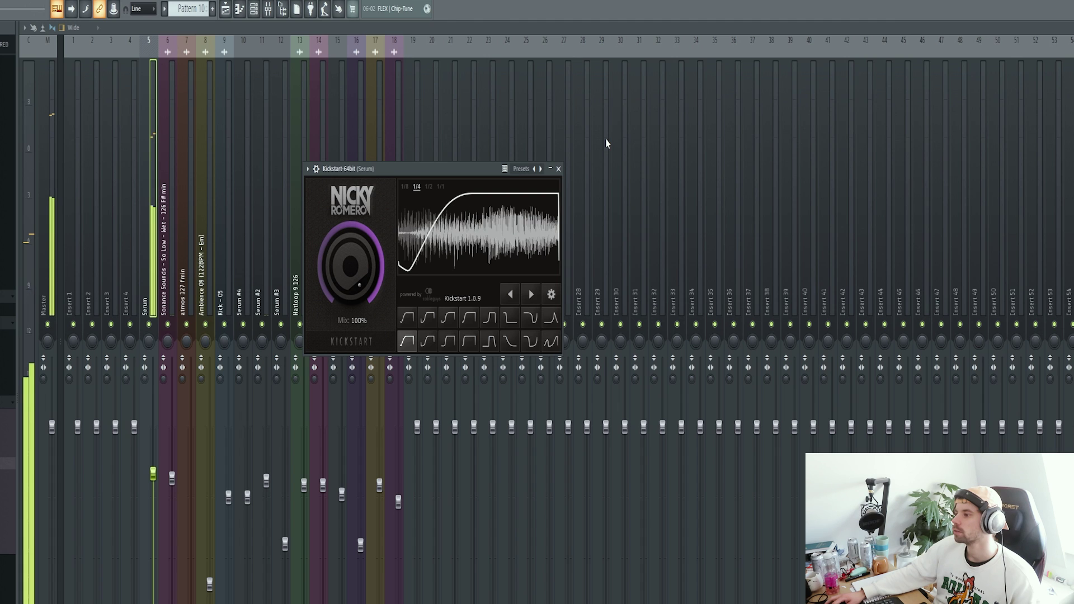
Return to the playlist, select the first Pattern 10 clip and audition the arrangement from bar 10
key("F5")
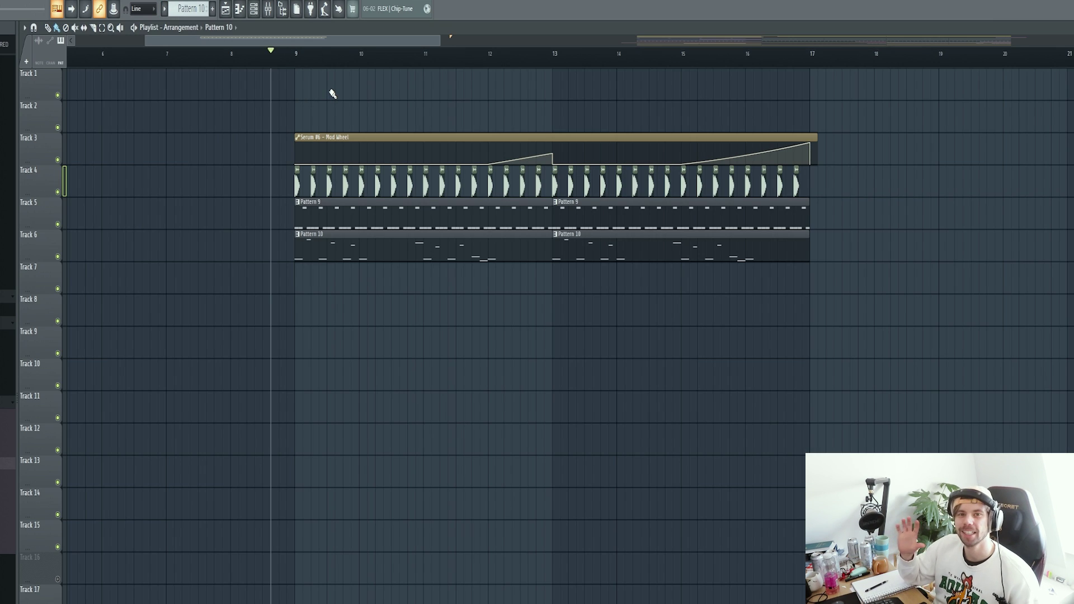
key("space")
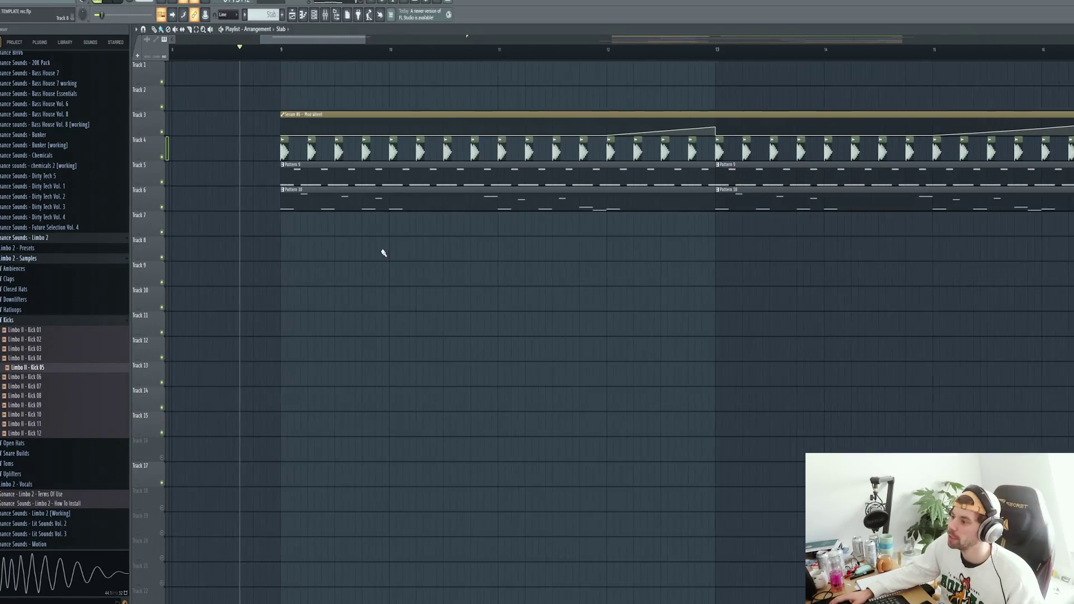
key("space")
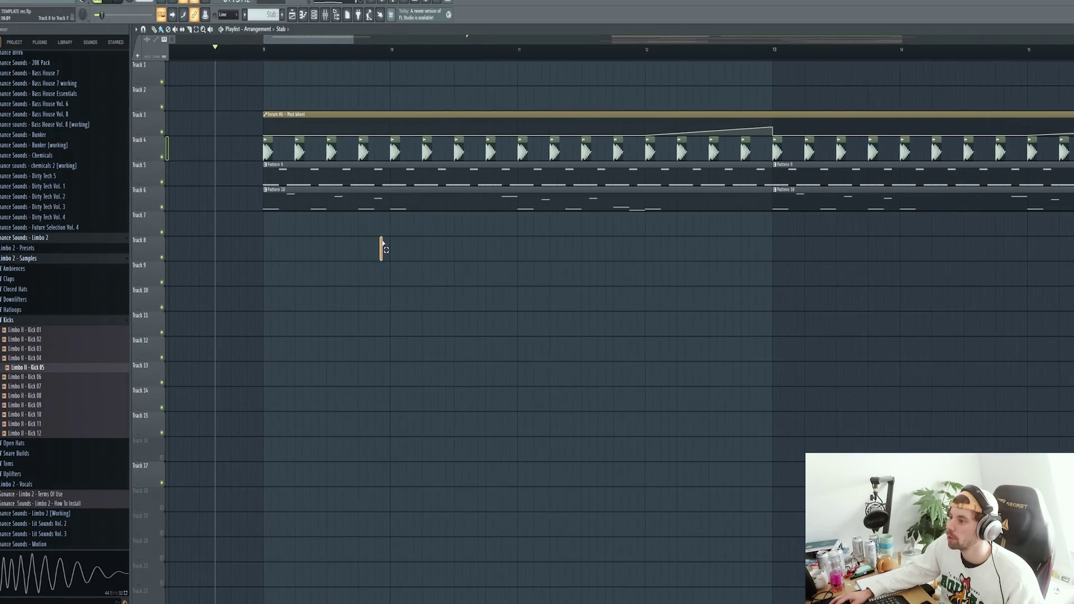
left_click_drag(381, 248, 494, 189)
left_click(399, 47)
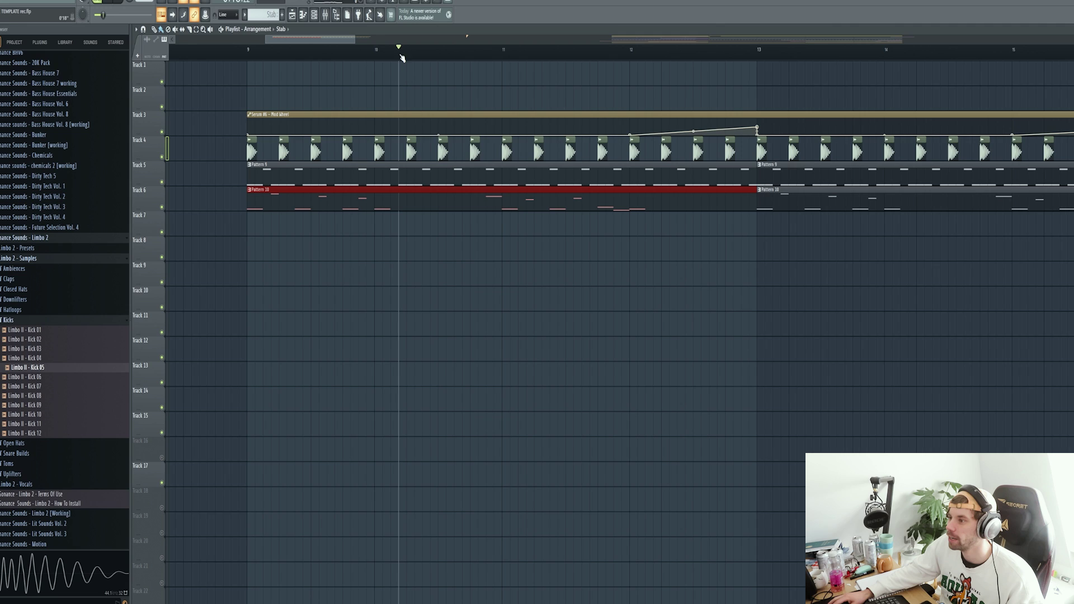
key("space")
key("space")
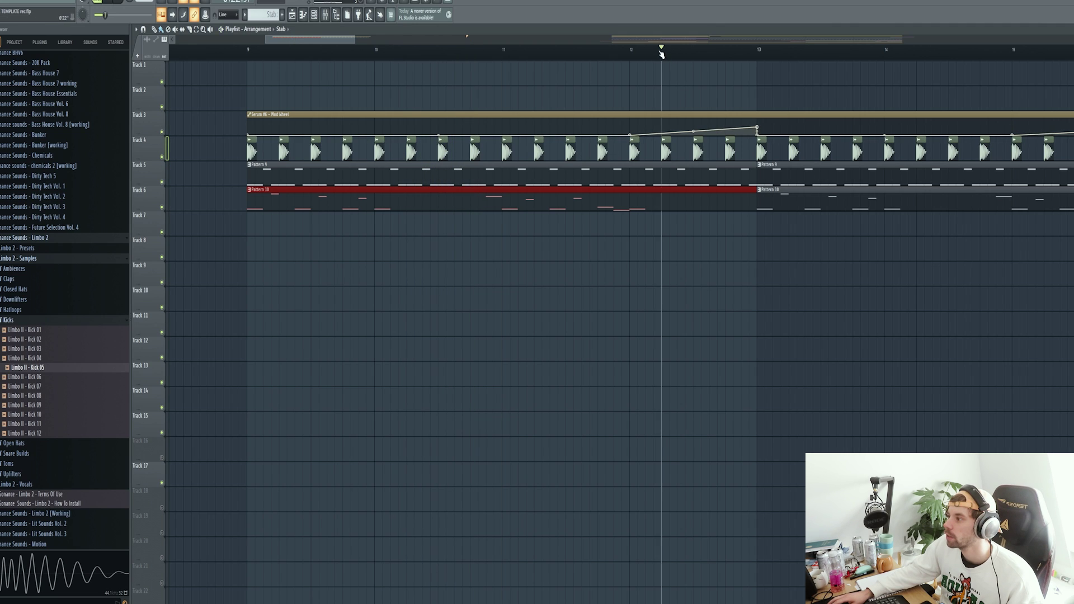
key("space")
Browse lead presets of the Sonance Sounds - Limbo 2 bank in Serum #2, starting at Lead - Nima, and load Lead - Power
double_click(325, 121)
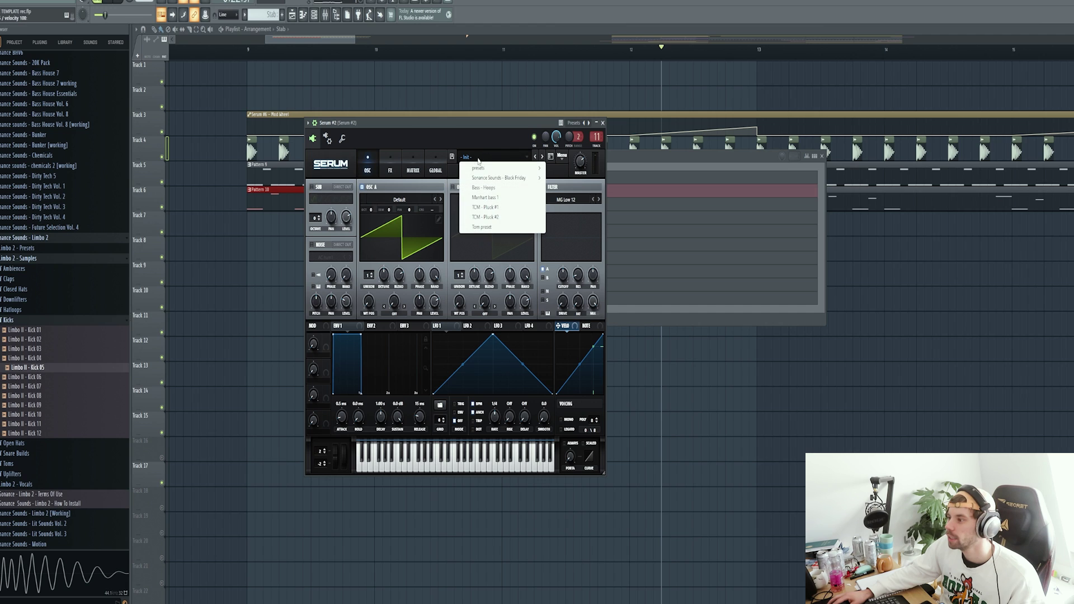
mouse_move(498, 170)
mouse_move(620, 311)
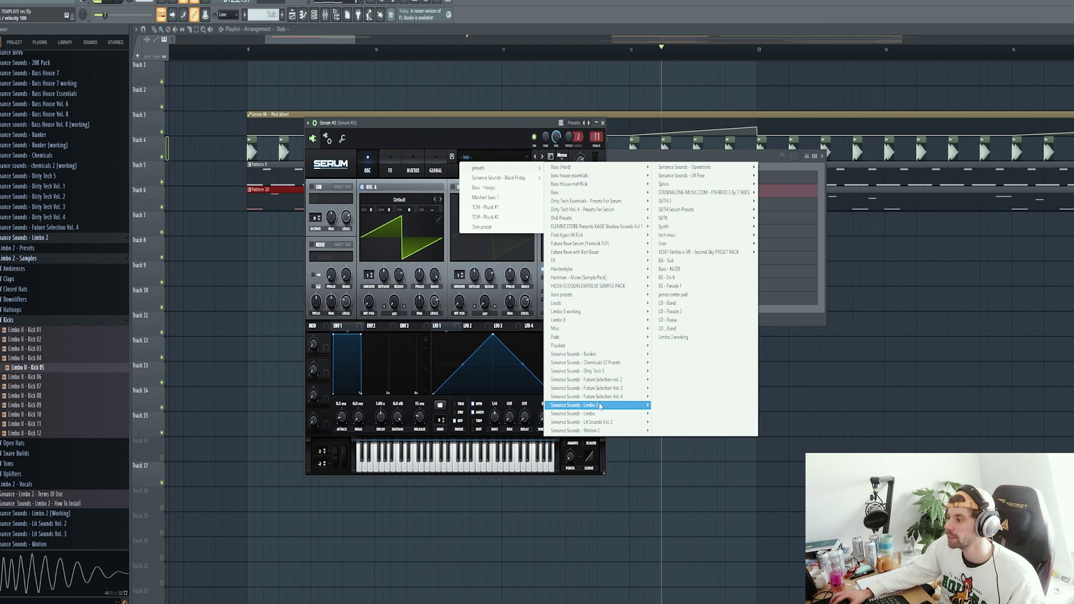
left_click(694, 178)
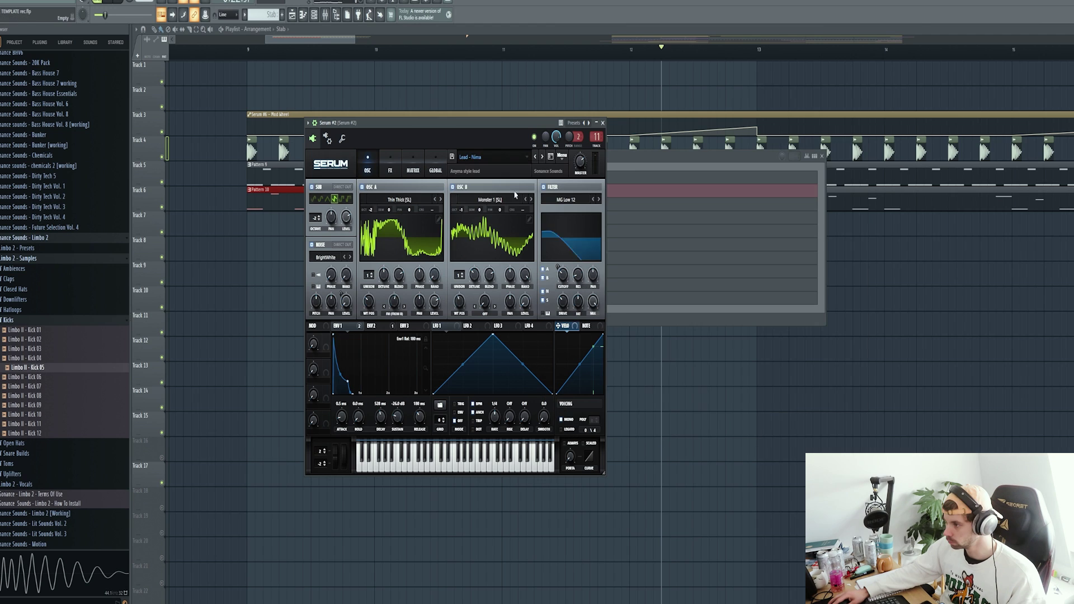
left_click(542, 157)
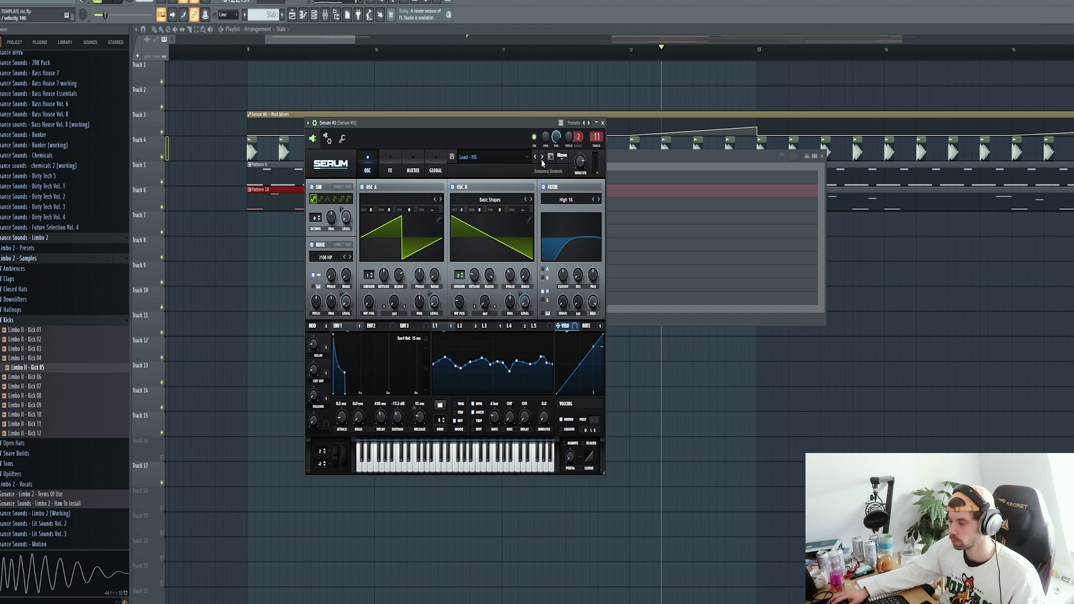
left_click(542, 157)
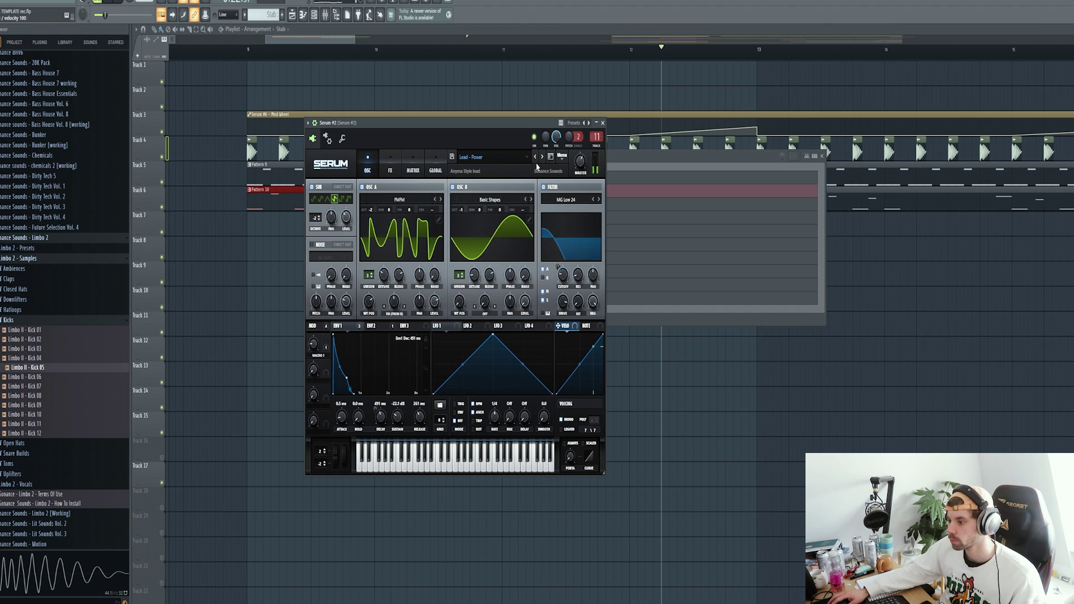
In Serum #2's piano roll, place three eighth-length F4 notes on steps 9, 12 and 15 of bar 2
left_click(558, 192)
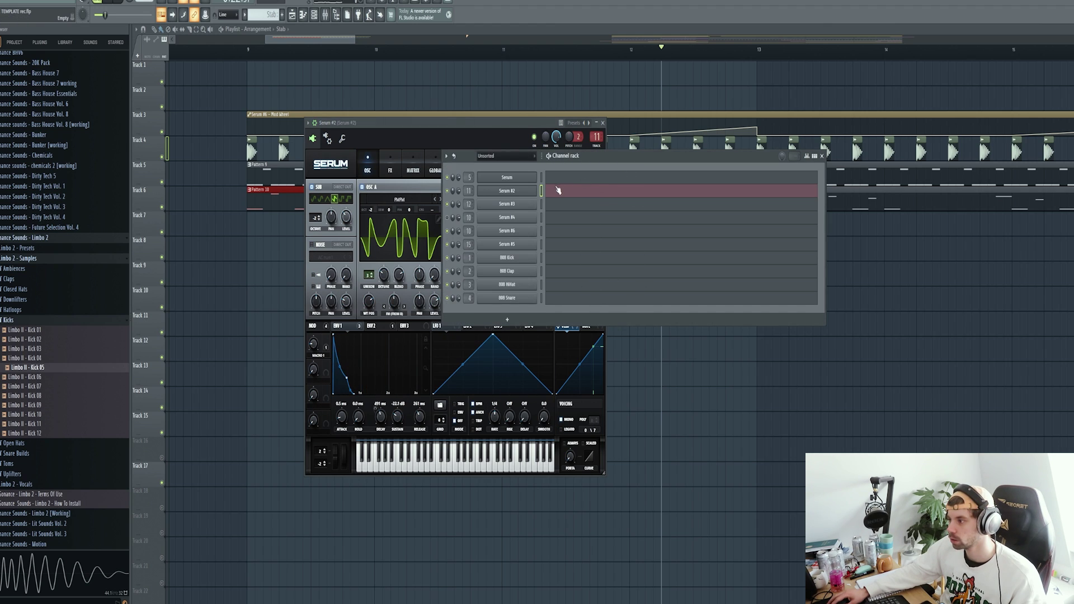
left_click(558, 192)
left_click_drag(297, 236, 407, 315)
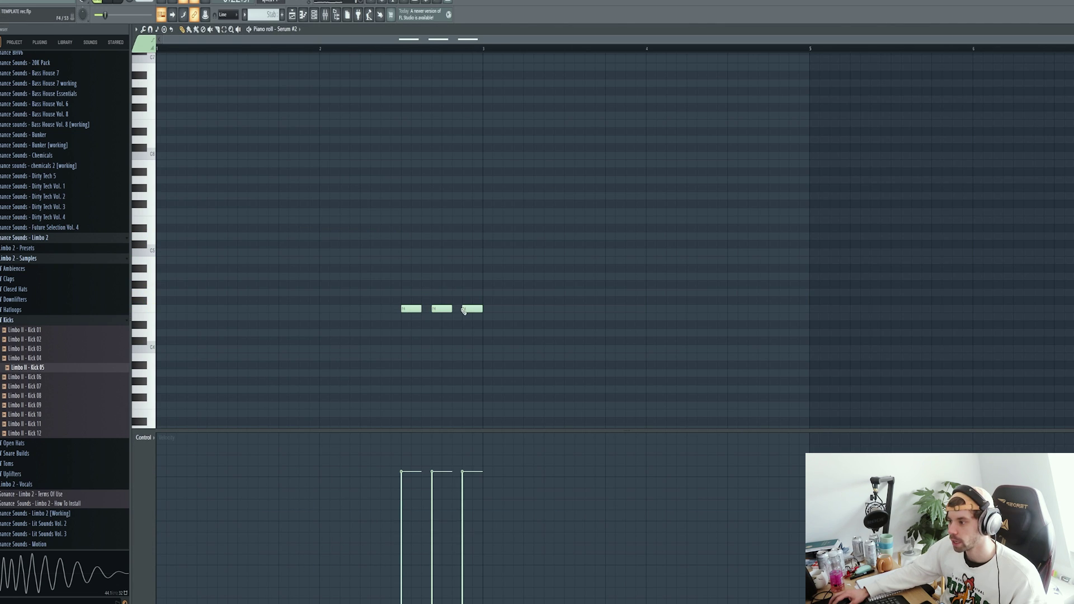
Place the Stab pattern on Track 7 at bar 9 in the playlist and play the arrangement
left_click(164, 3)
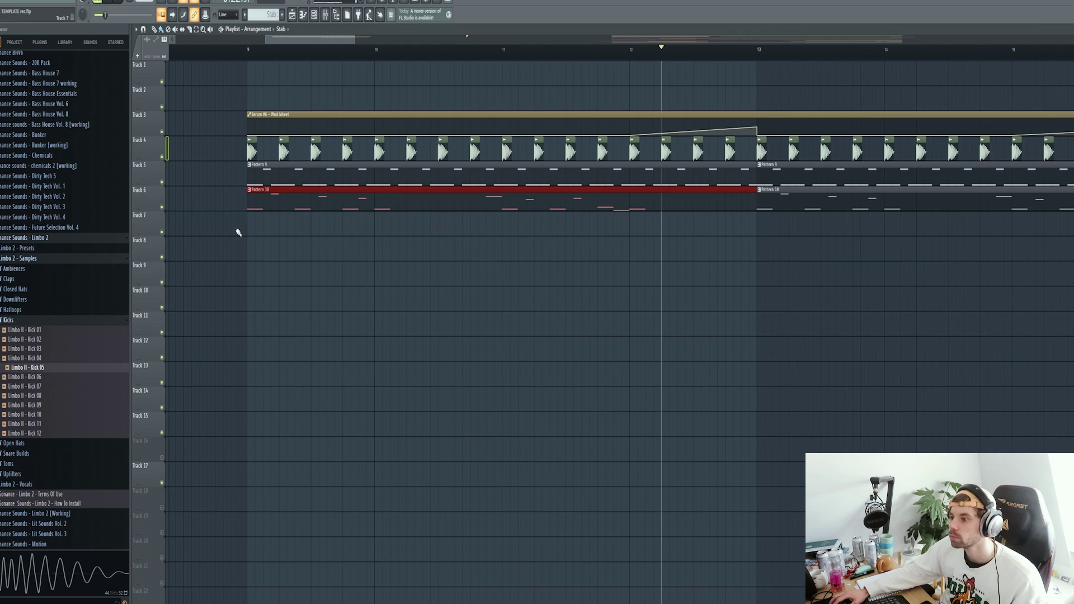
key("space")
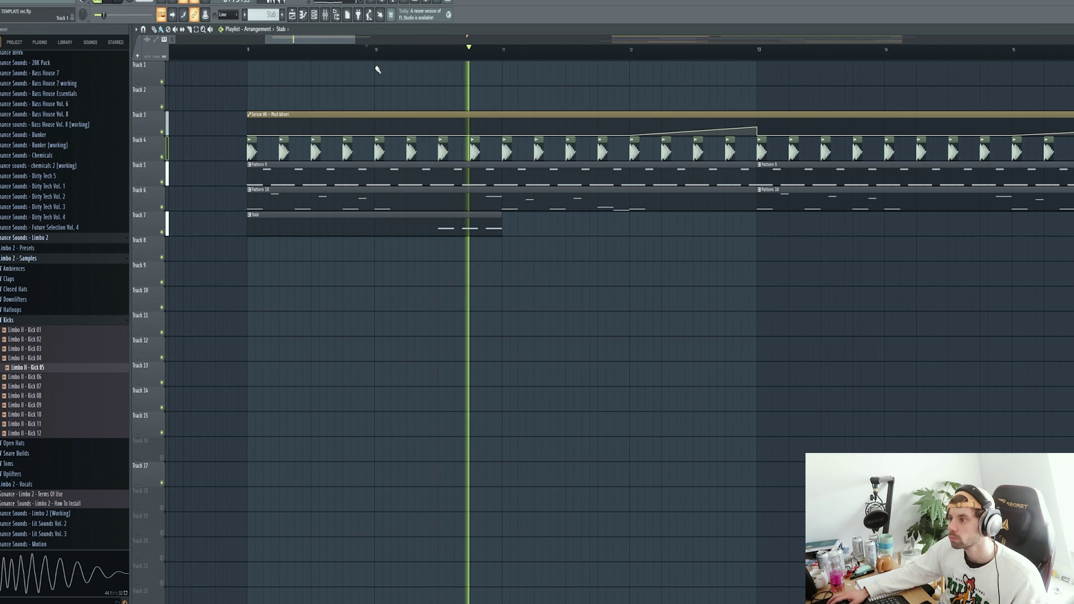
key("space")
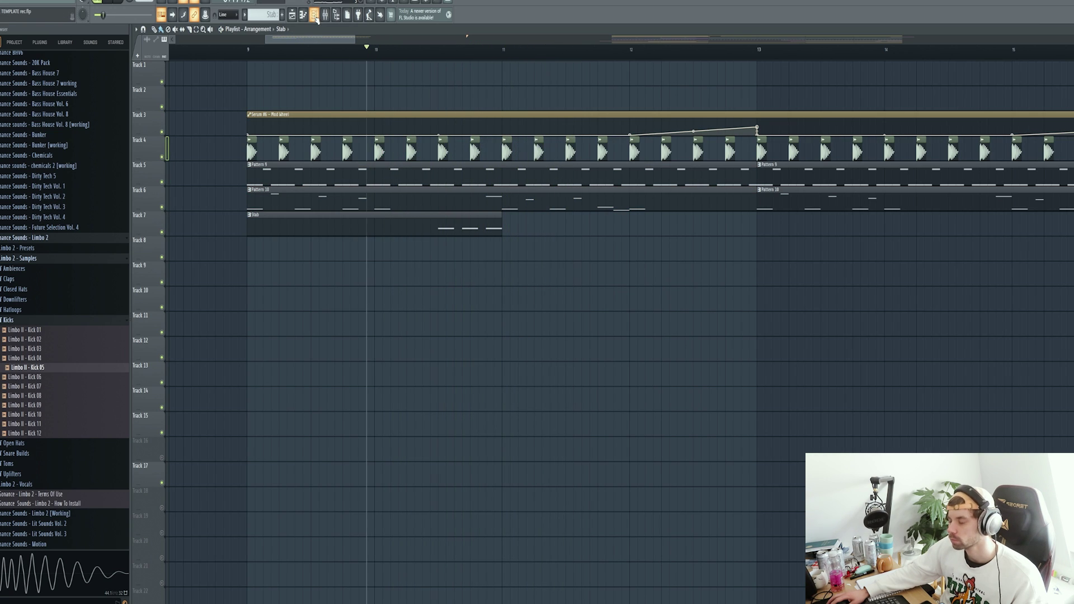
Inspect Serum #2's mixer effects chain during playback: Pro-Q 3, PanMan, Pro-R, H-Delay and Kickstart
left_click(314, 16)
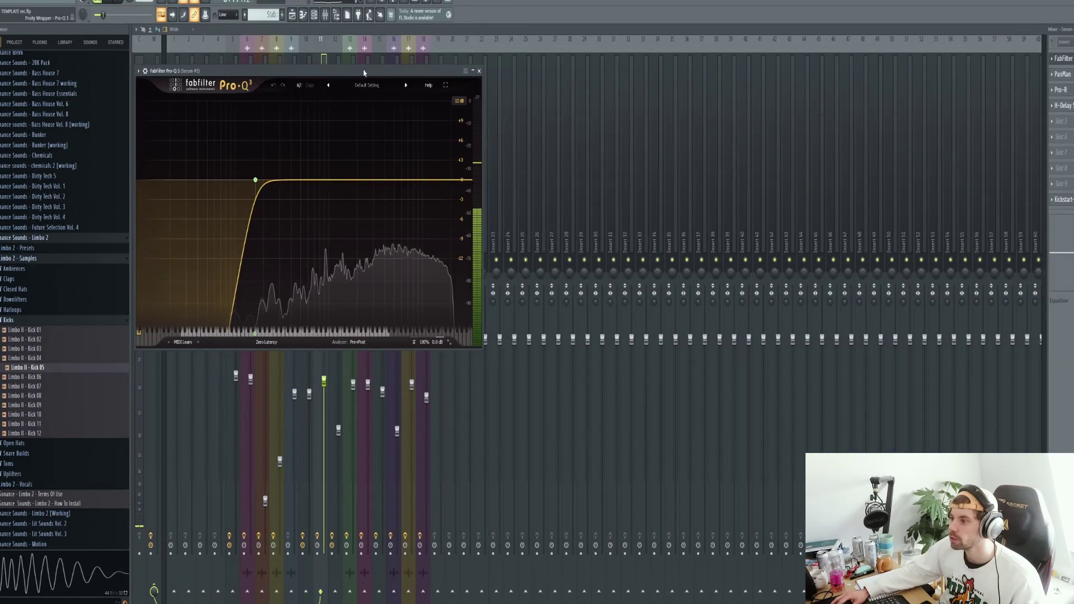
key("space")
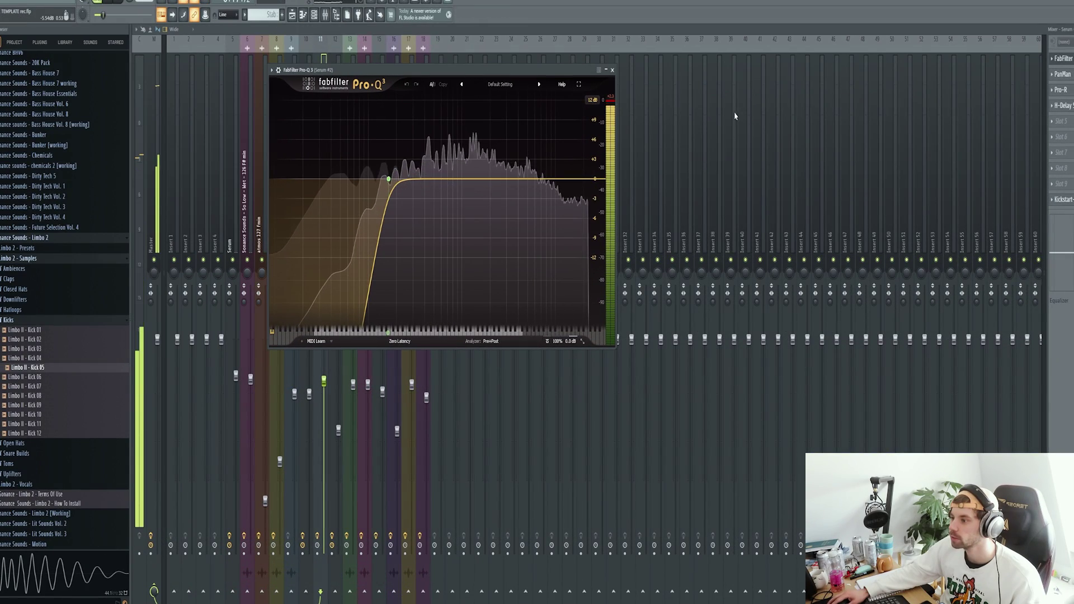
left_click(1063, 74)
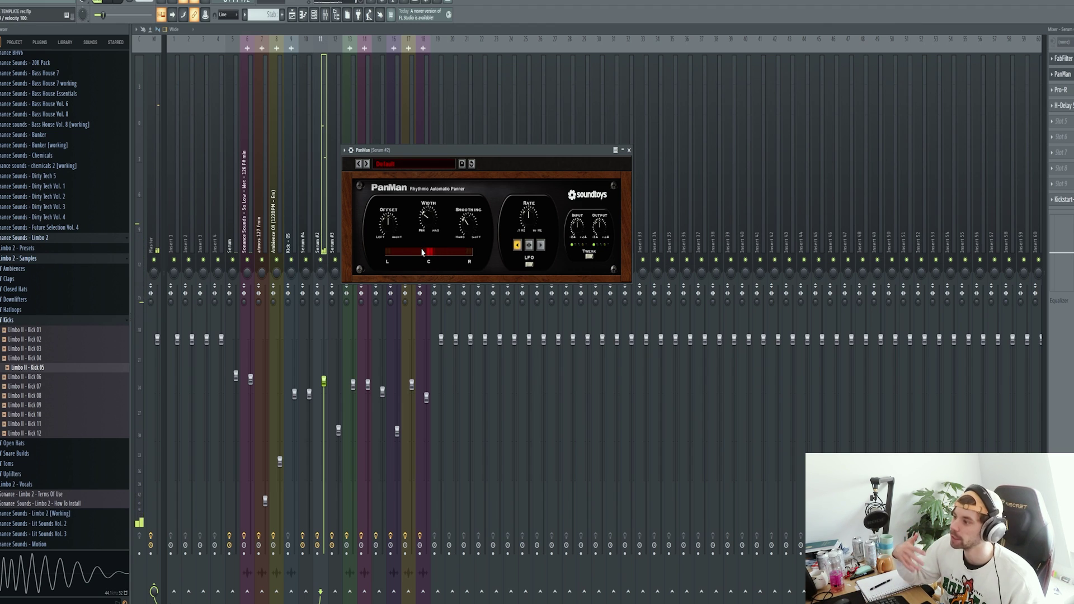
left_click(1050, 87)
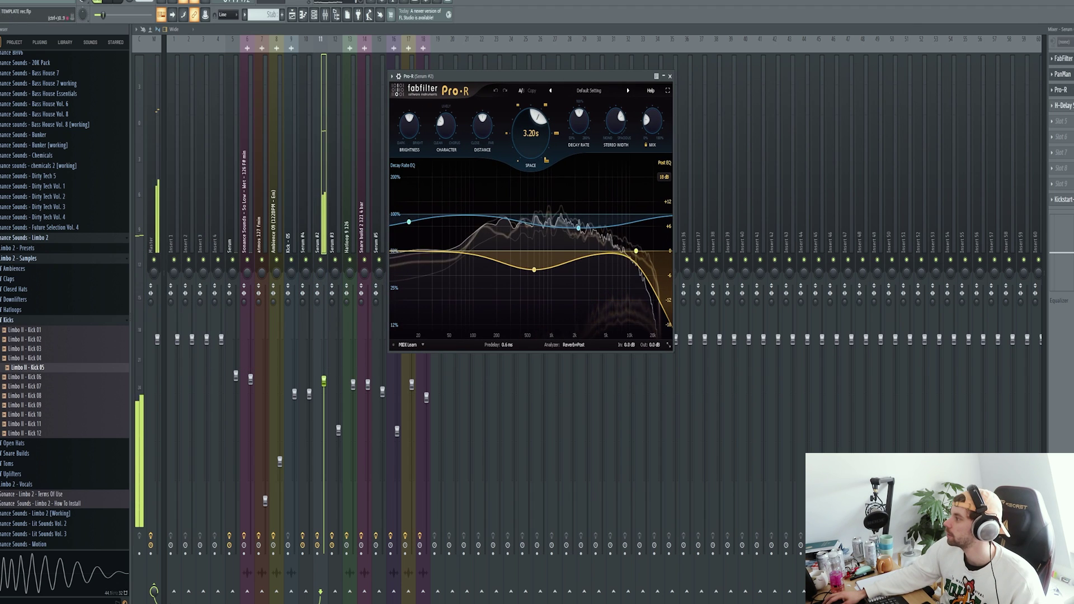
left_click(1061, 106)
left_click_drag(580, 107, 462, 129)
left_click(1063, 199)
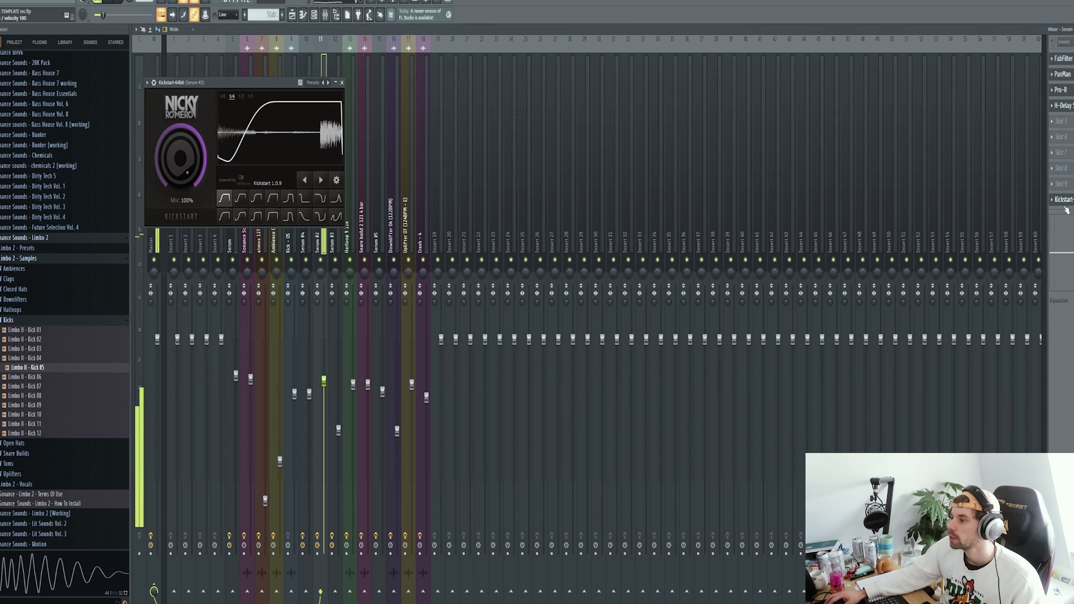
left_click_drag(204, 88, 463, 112)
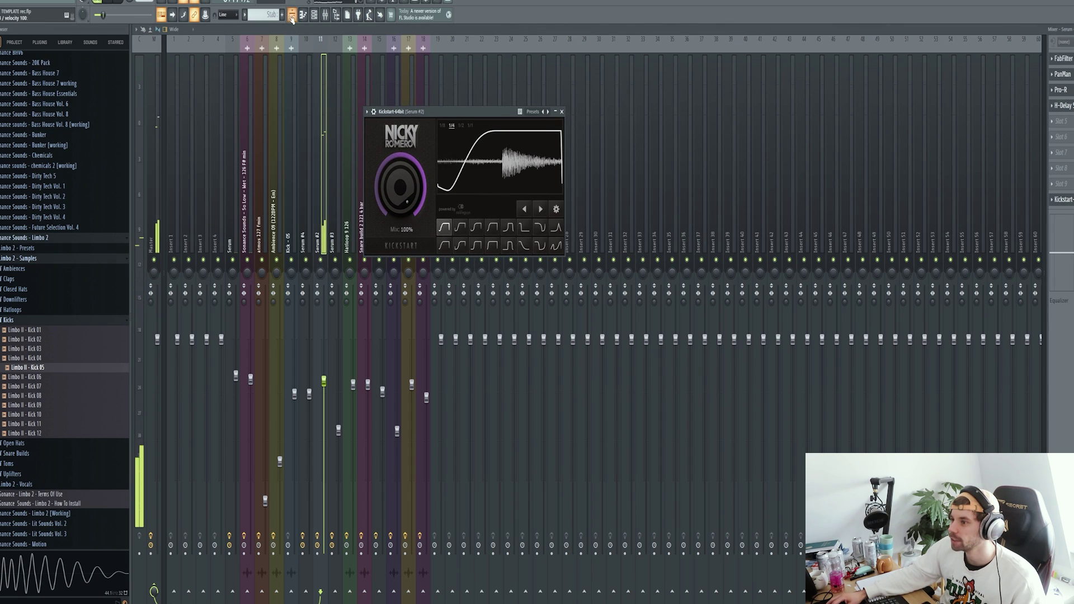
Return to the playlist and play the arrangement with the stab from just before bar 9
key("F5")
left_click_drag(378, 52, 229, 73)
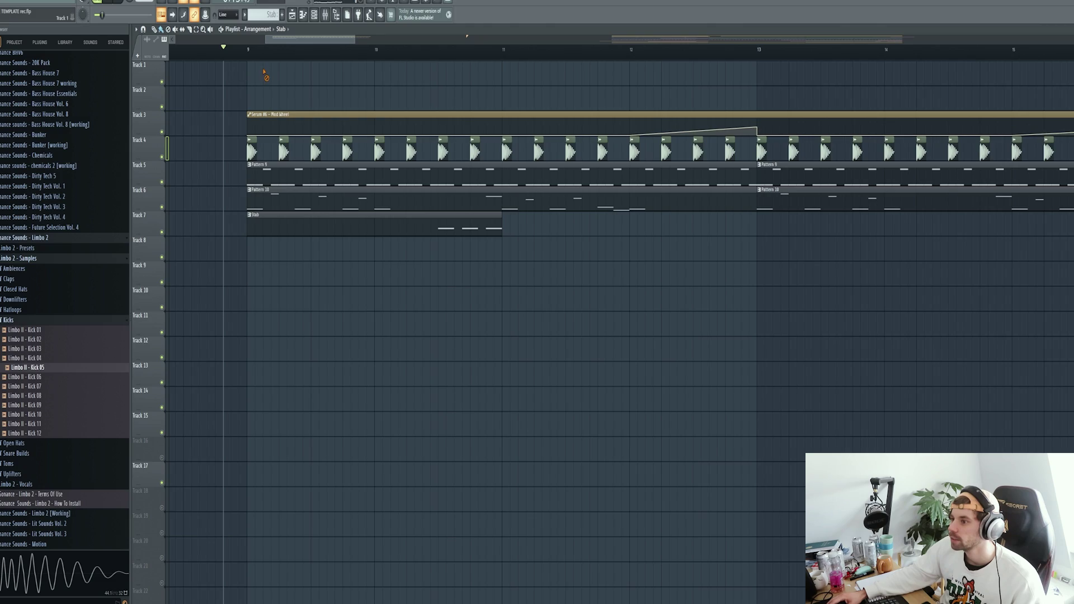
key("space")
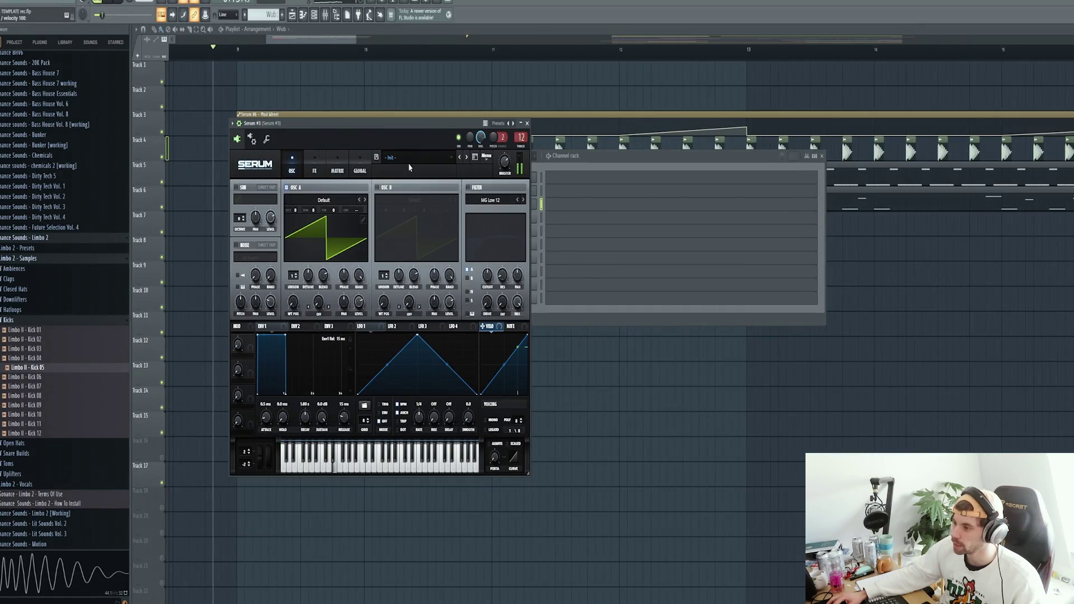
Browse wub presets of the Sonance Sounds - Limbo 2 bank in Serum #3, starting at Wub - After, and load Wub - Metro
left_click(409, 168)
mouse_move(408, 168)
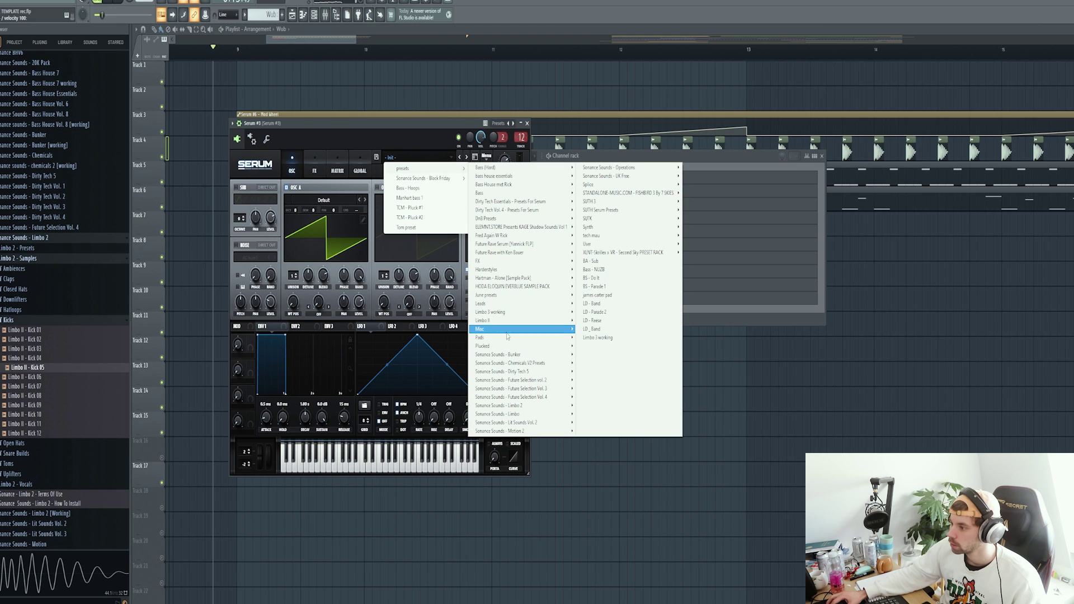
mouse_move(504, 405)
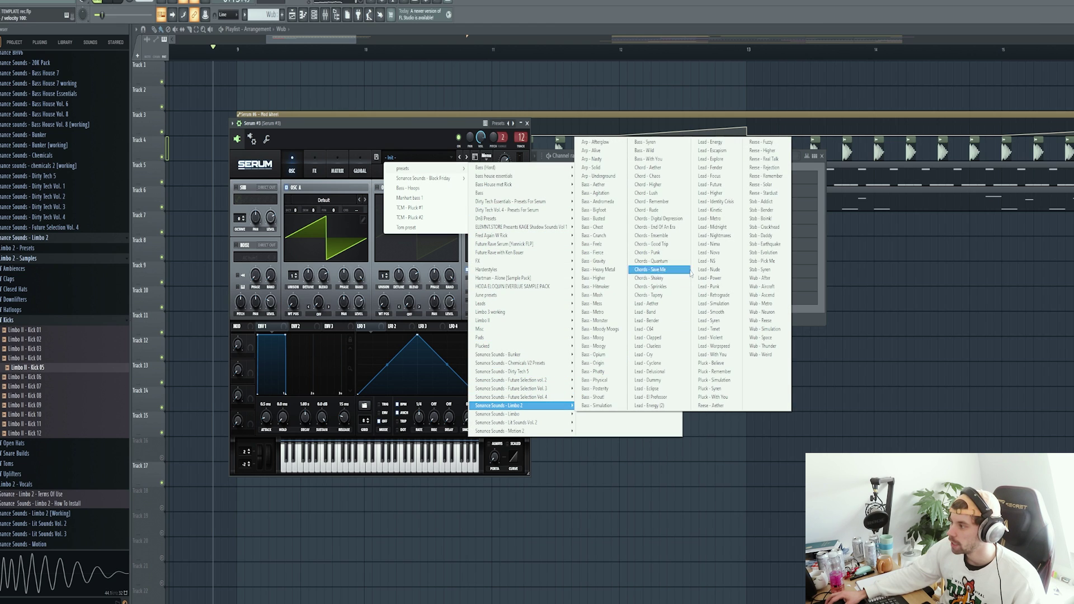
left_click(761, 278)
left_click(467, 157)
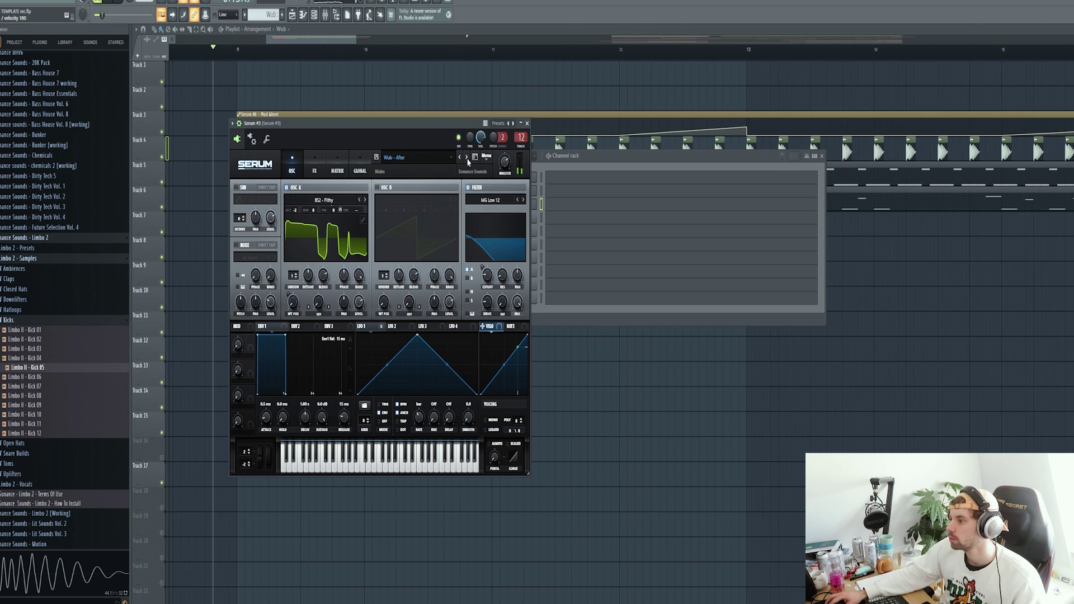
left_click(468, 157)
left_click(467, 157)
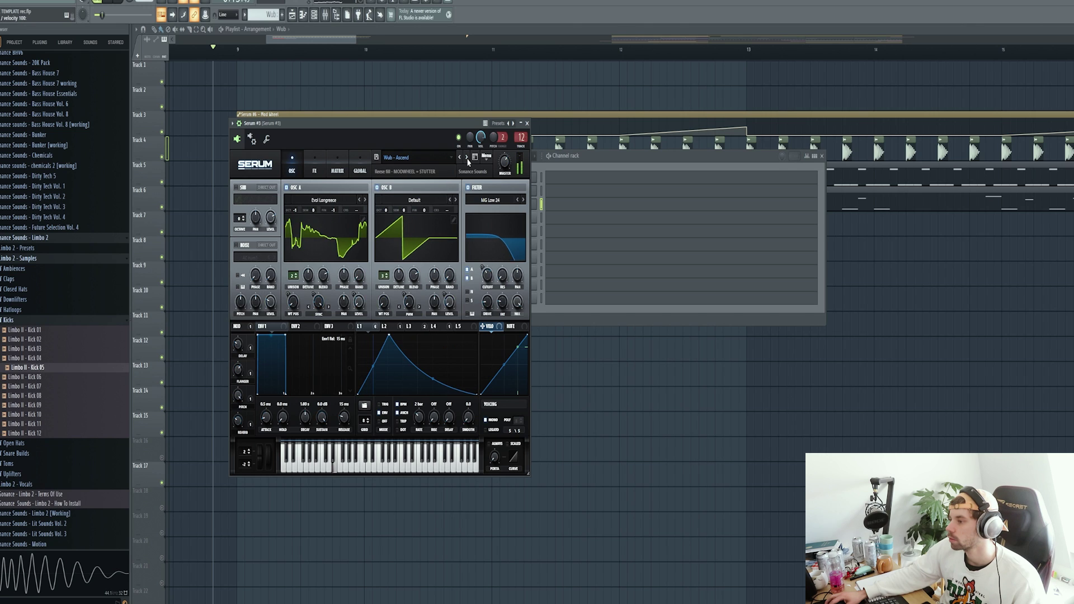
left_click(468, 157)
left_click(468, 157)
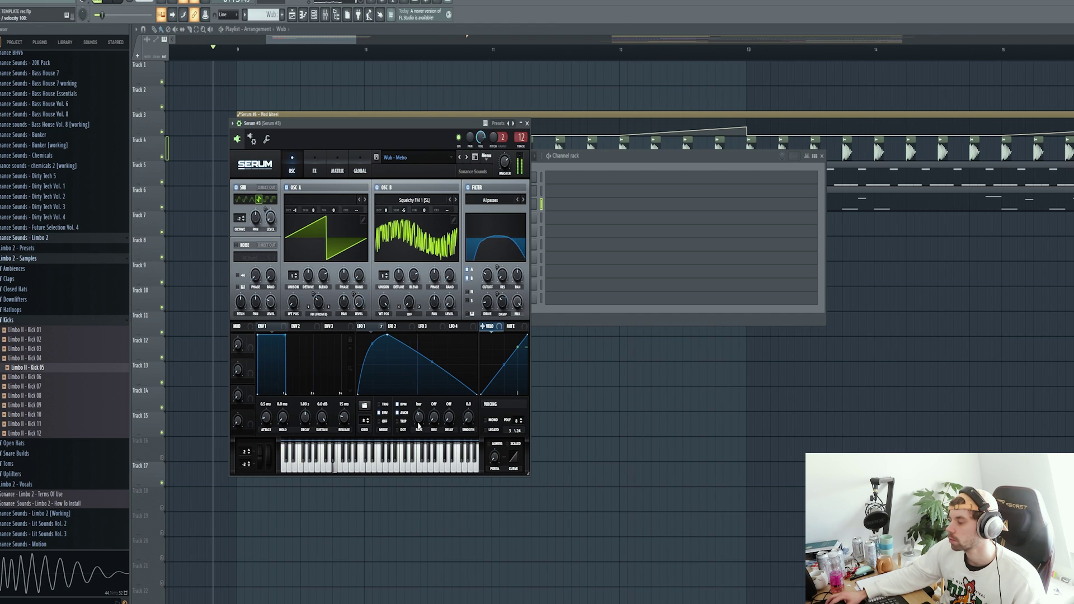
Place a half-bar F4 note at the end of bar 4 in Serum #3's piano roll and inspect its Kickstart effect in the mixer
left_click(555, 214)
mouse_move(403, 217)
left_mouse_down()
mouse_move(432, 276)
mouse_move(419, 307)
mouse_move(757, 309)
left_mouse_up()
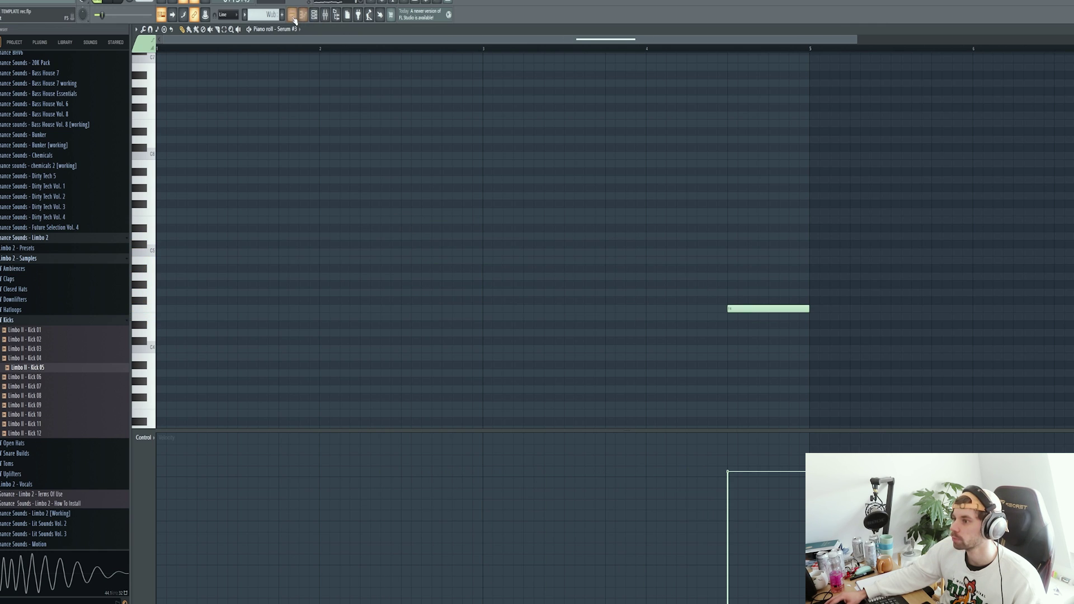
left_click(325, 14)
left_click_drag(323, 108, 465, 127)
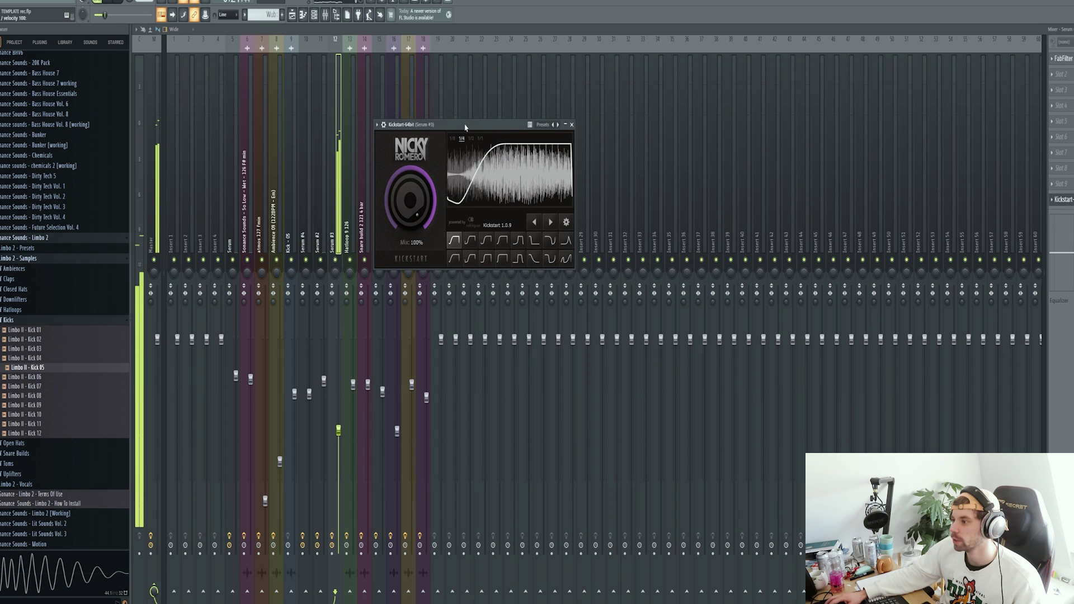
Return to the playlist and audition the arrangement with the Wub pattern on Track 8, starting from bar 11
key("F5")
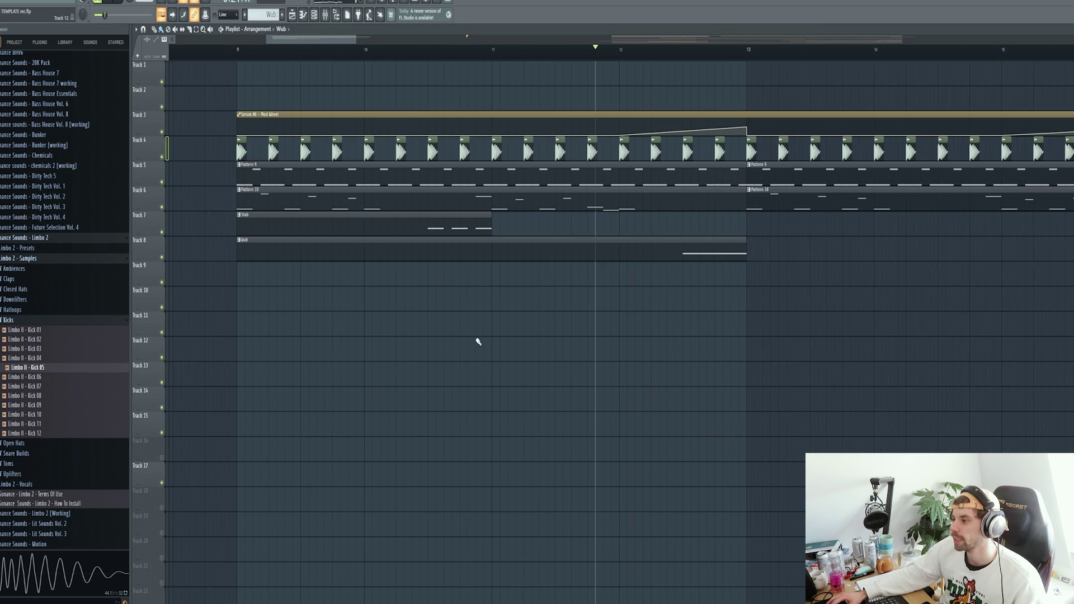
left_click(491, 65)
key("space")
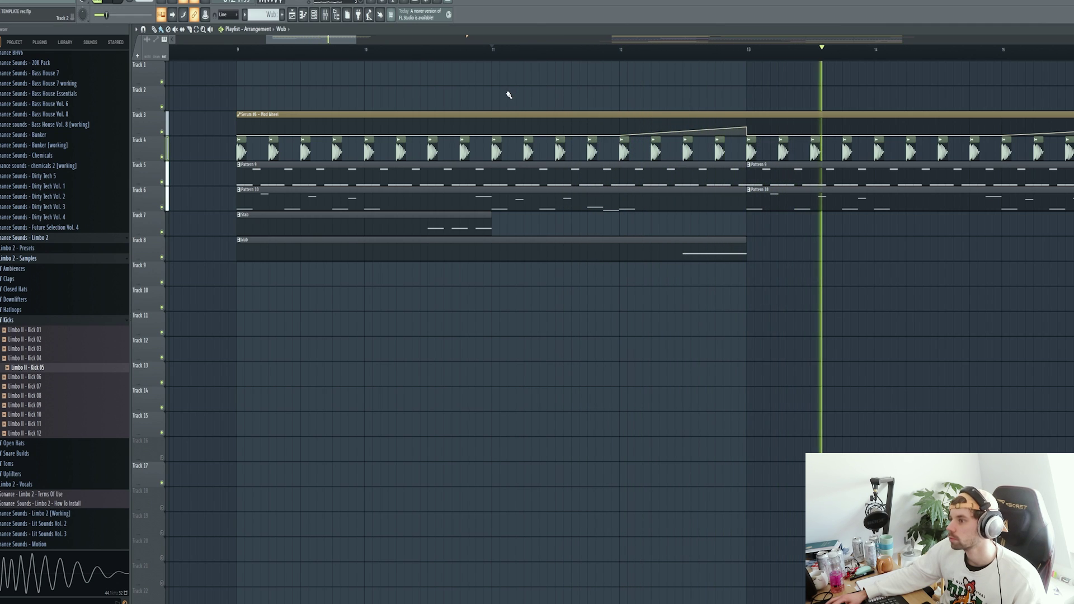
key("space")
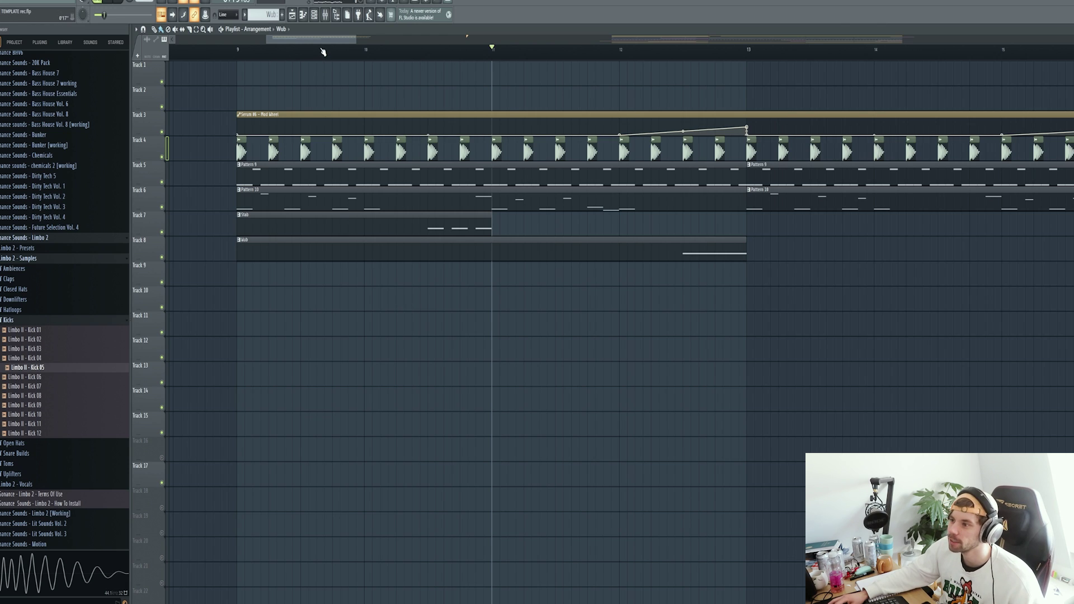
Load the Pluck - Believe preset from the Sonance Sounds - Limbo 2 bank in Serum #5
left_click(438, 168)
mouse_move(469, 177)
mouse_move(562, 419)
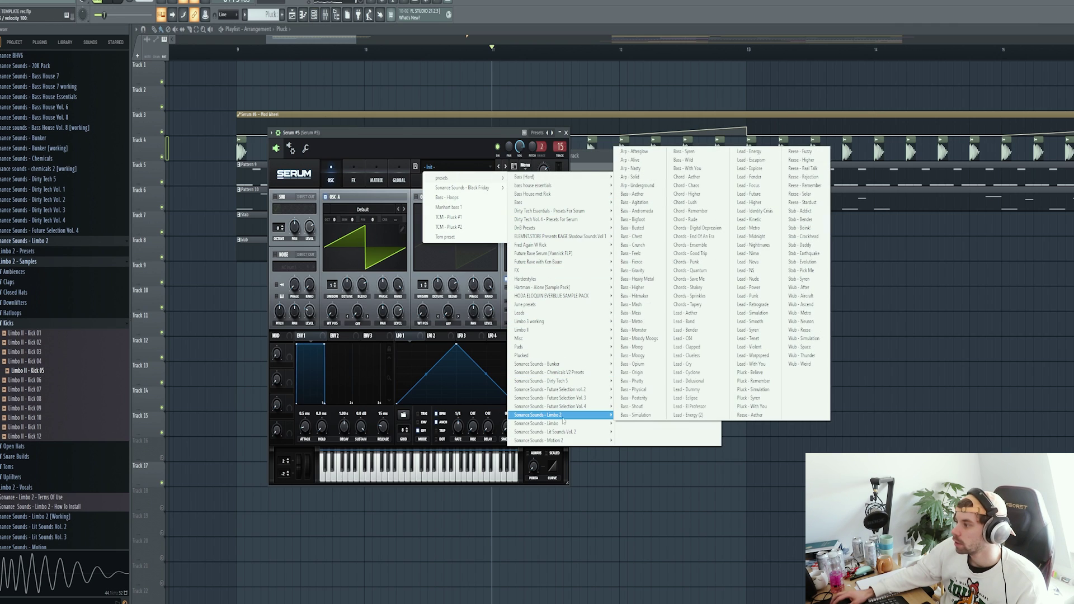
left_click(749, 372)
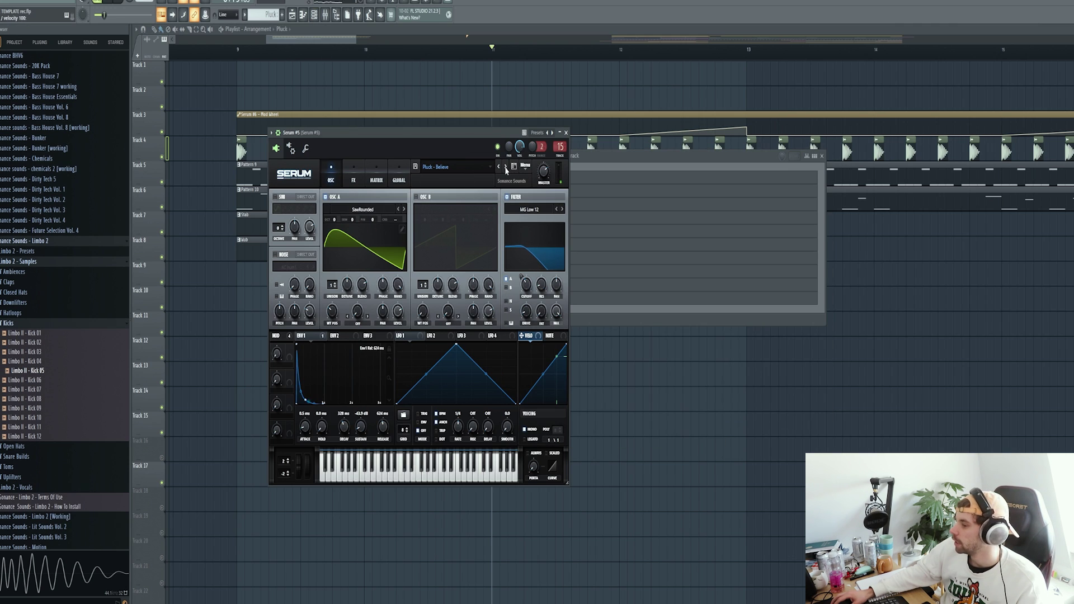
In Serum #5's piano roll, place sixteenth-length F5 notes on steps 1, 4, 8, 10 and 12 of bar 1 and audition them
left_click(587, 187)
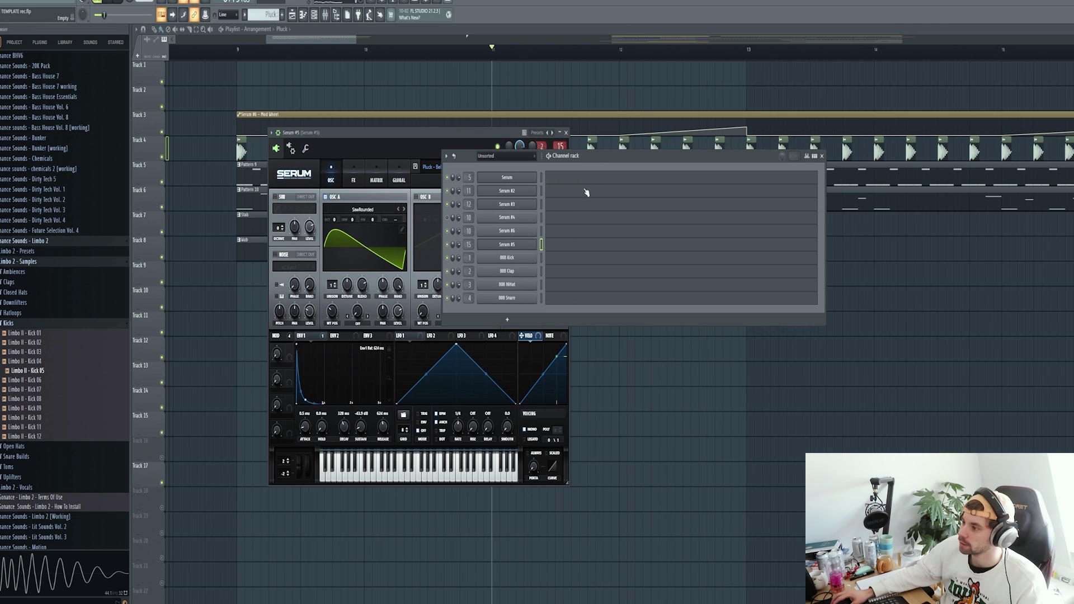
left_click(564, 249)
left_click(160, 284)
left_click_drag(160, 284, 130, 217)
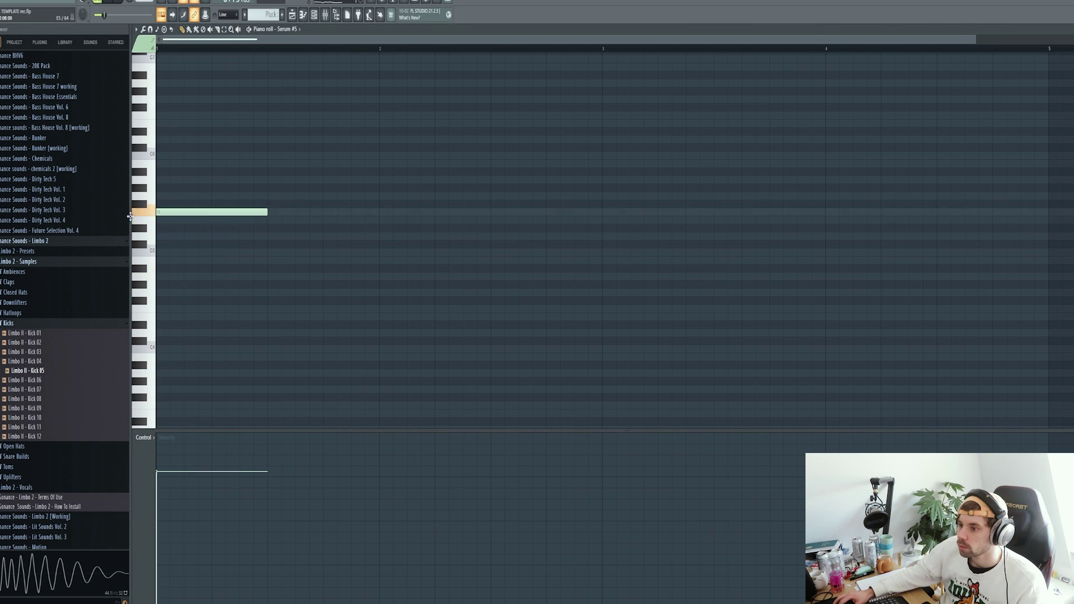
left_click_drag(262, 212, 151, 237)
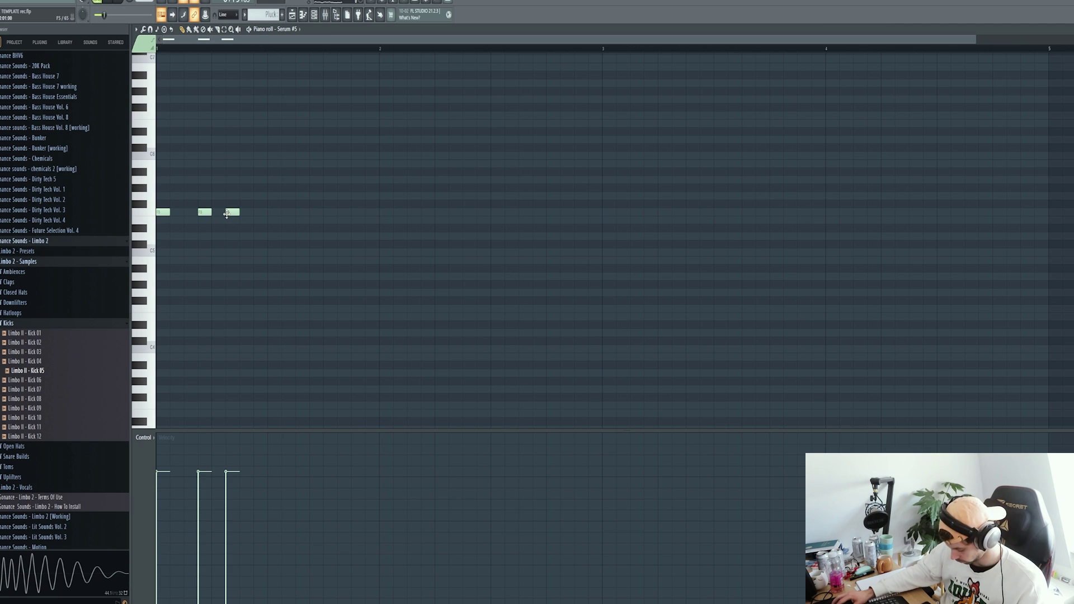
left_click_drag(232, 213, 263, 213)
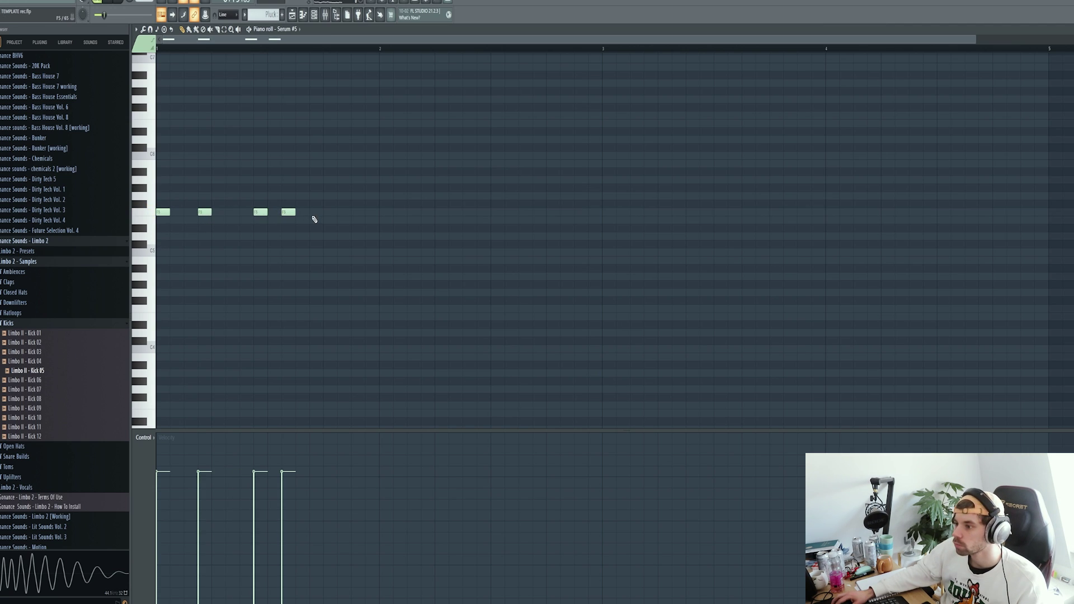
key("space")
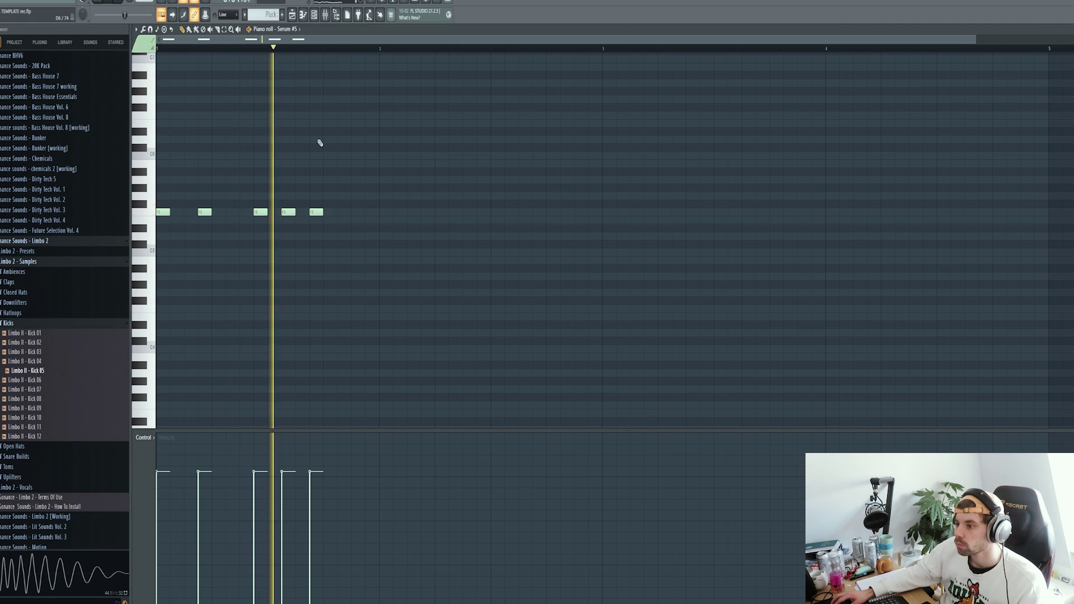
key("space")
Shift the last three pluck notes to steps 7, 9 and 11, add another F5 on step 14 and play the pattern
left_click_drag(259, 213, 303, 213)
key("space")
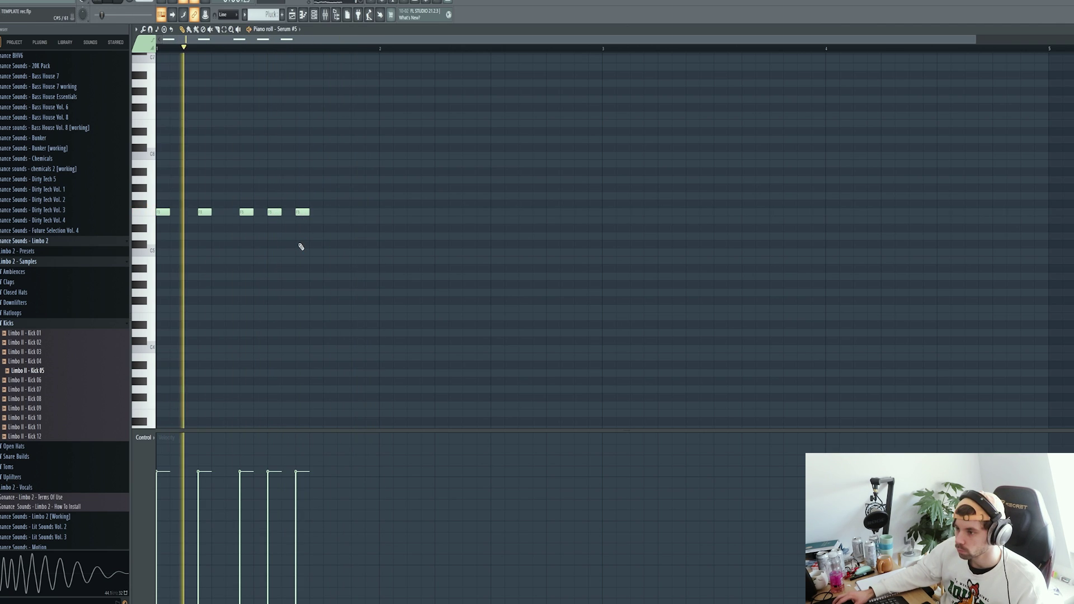
key("space")
left_click(342, 213)
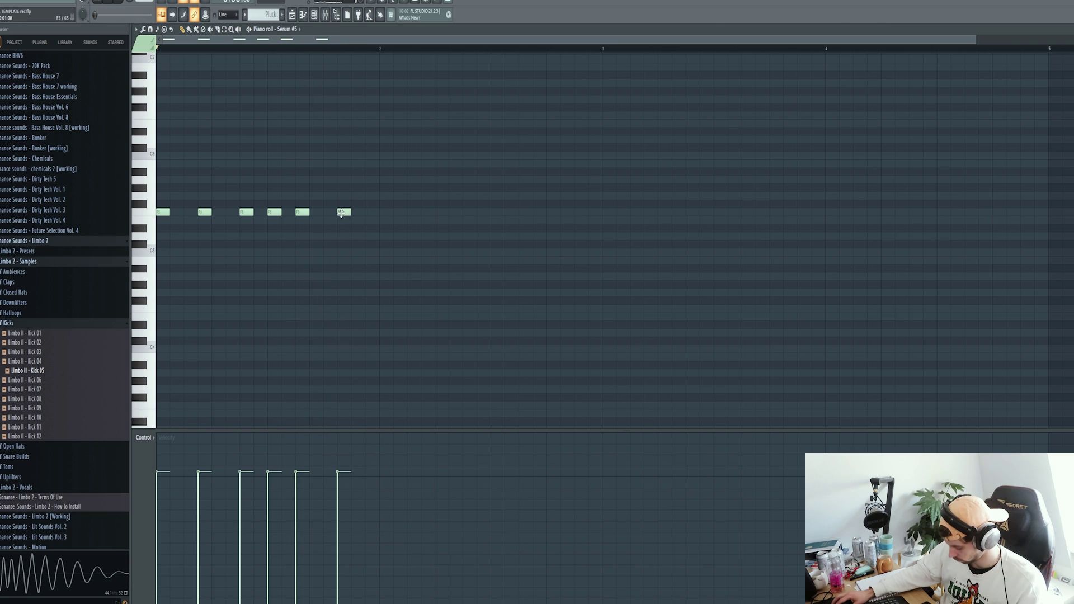
left_click_drag(341, 213, 349, 214)
key("space")
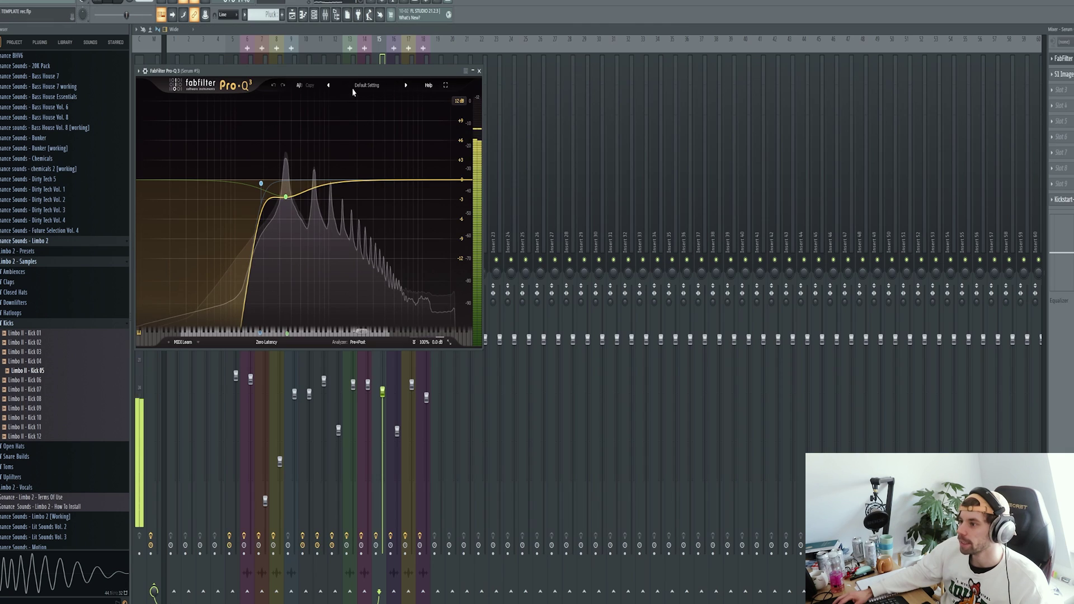
Inspect Serum #5's mixer effects, briefly soloing the dipped band in Pro-Q 3 and viewing S1 Imager and Kickstart
left_click_drag(352, 72, 453, 74)
left_click(396, 216)
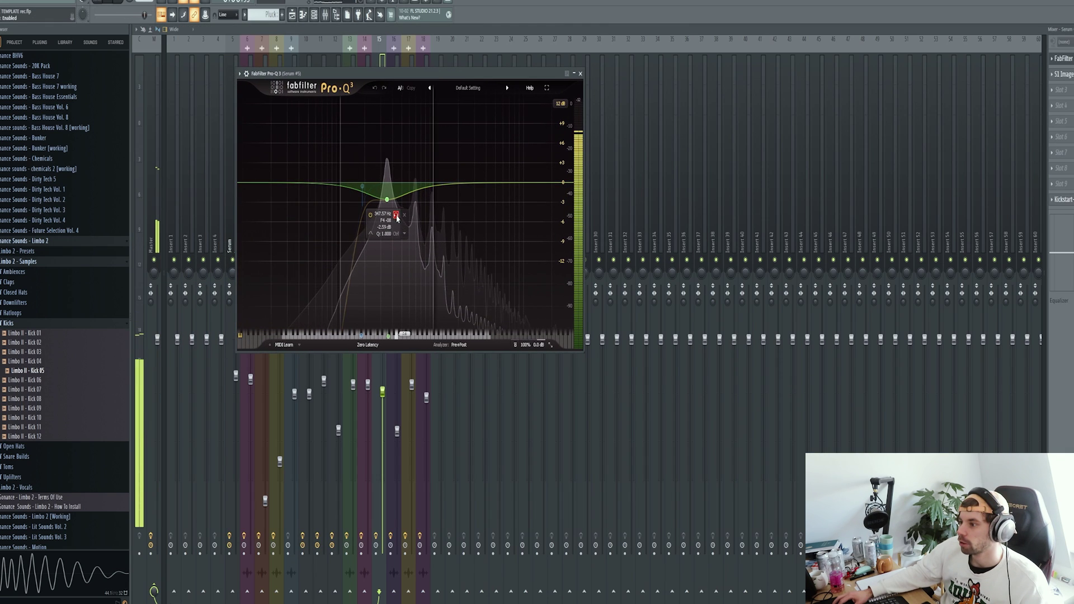
left_click(397, 216)
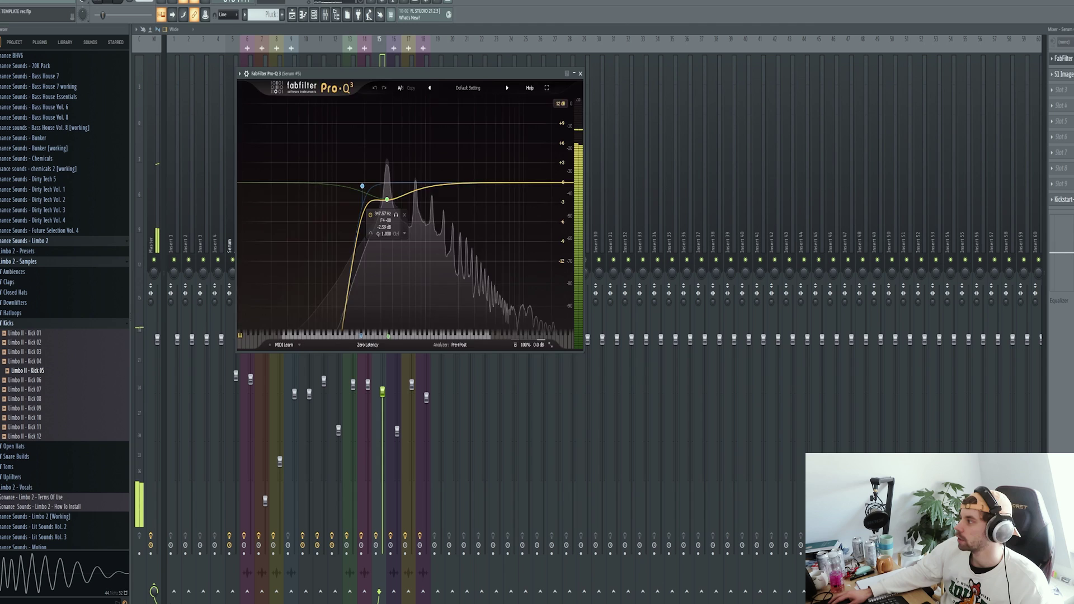
left_click(1064, 74)
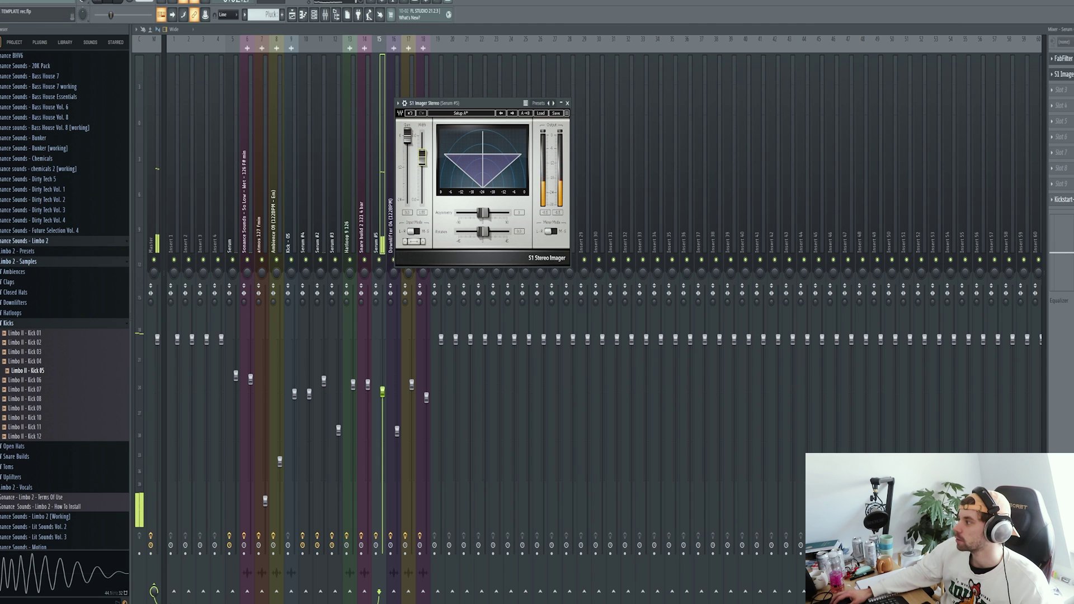
left_click(1058, 200)
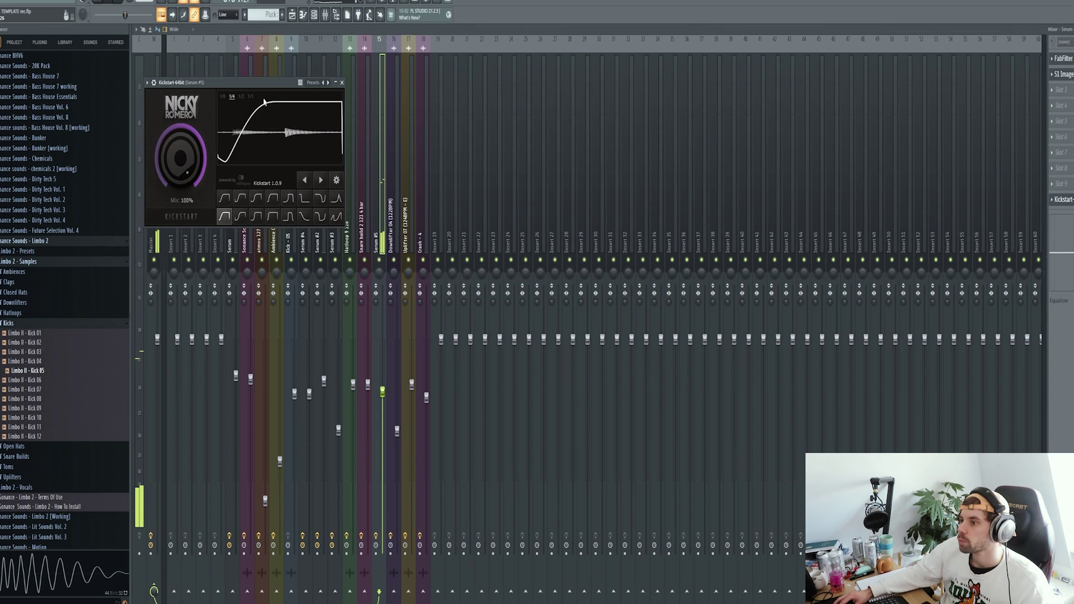
left_click_drag(266, 82, 404, 137)
Automate Serum #5's mod wheel with a curve rising to bar 17 on track 1 and repeat the stab, wub and pluck clips at bar 13
key("F5")
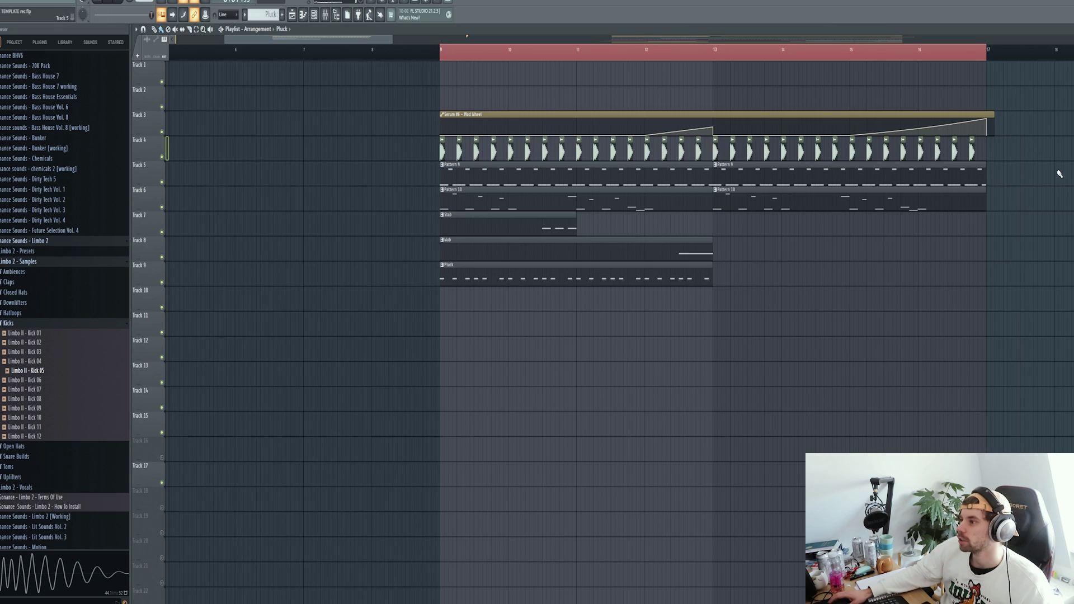
scroll(1059, 174, "up", 1)
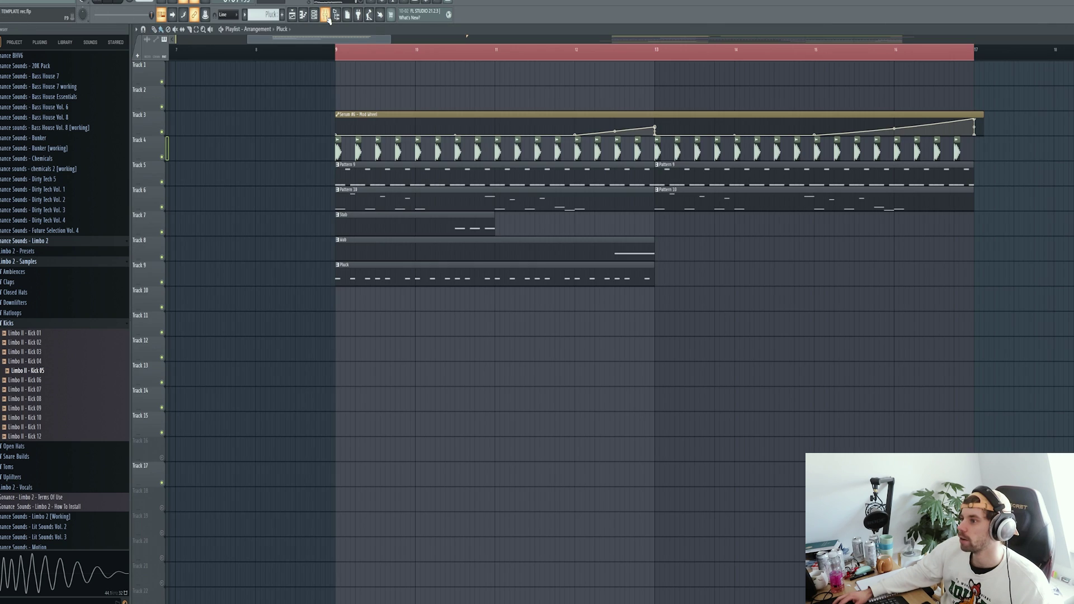
left_click(327, 15)
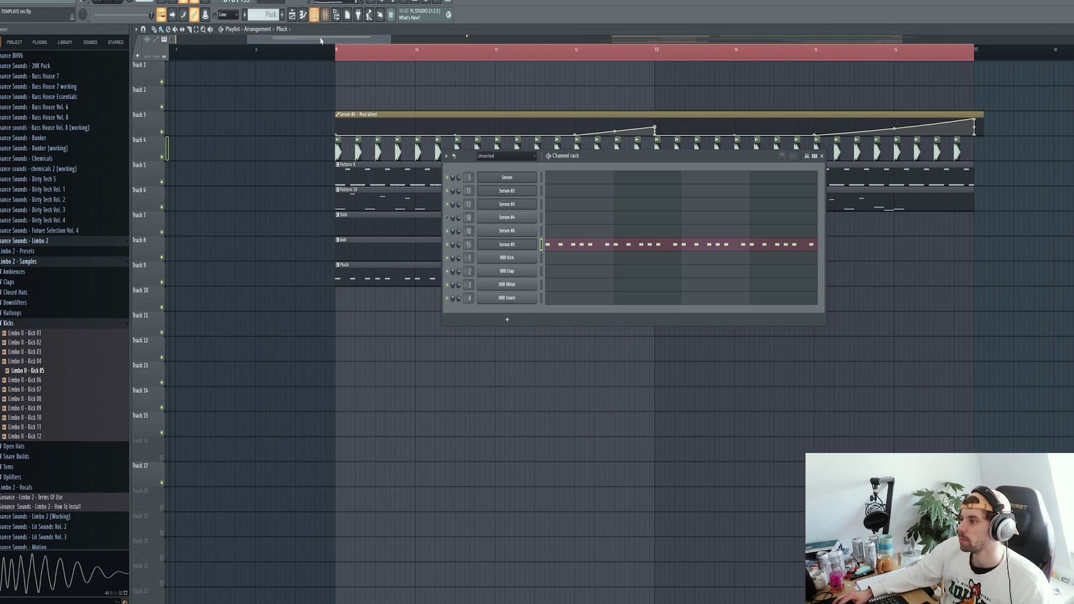
left_click(507, 245)
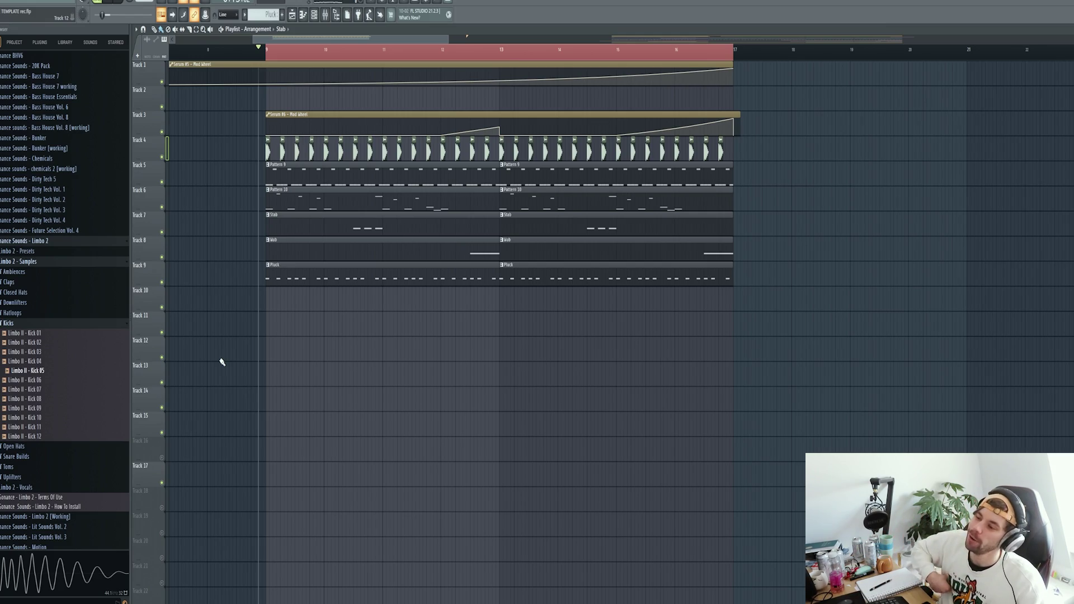
key("space")
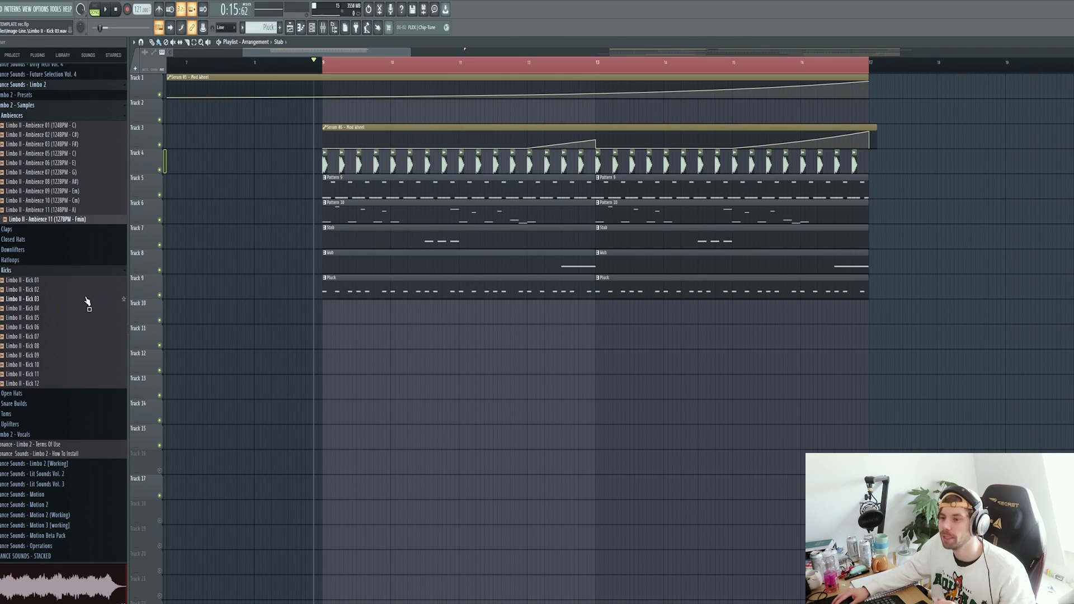
Audition the last Limbo 2 ambience samples and place Limbo II - Ambience 11 (127BPM - Fmin) on track 11 at bar 9
left_click(61, 202)
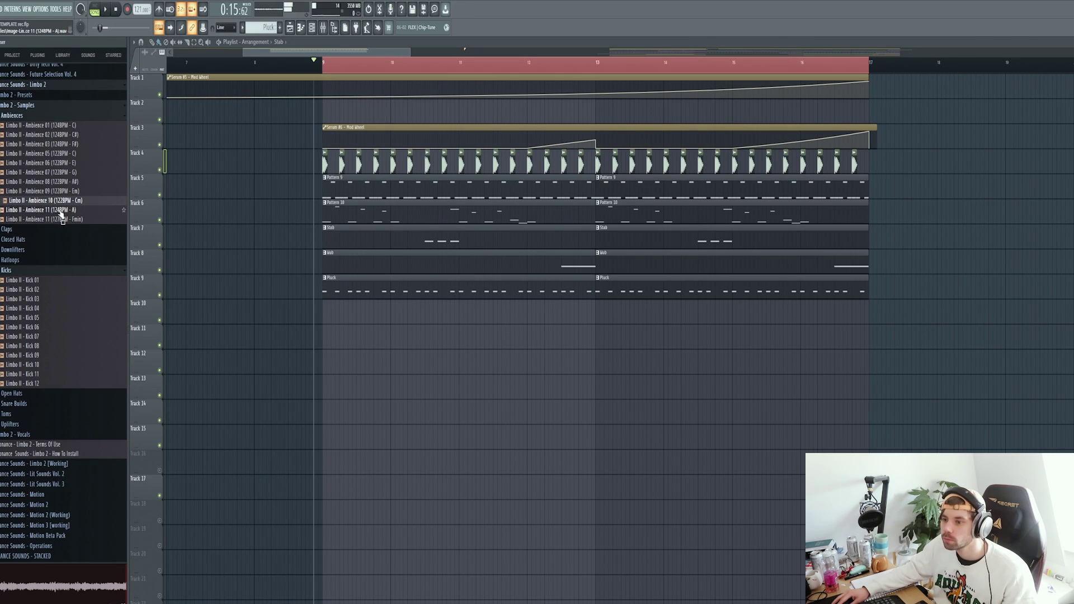
left_click(60, 212)
left_click(69, 221)
left_click_drag(58, 224, 321, 341)
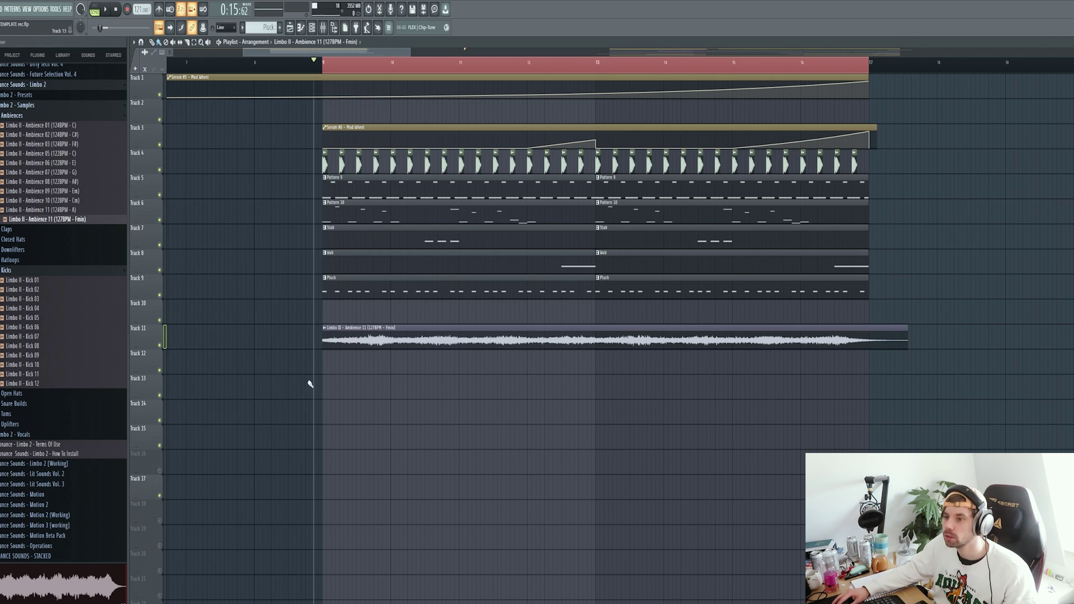
Place Limbo II - Ambience 09 (122BPM - Em) on track 12 at bar 9, fit it to tempo and duplicate it at bar 13
left_click(65, 191)
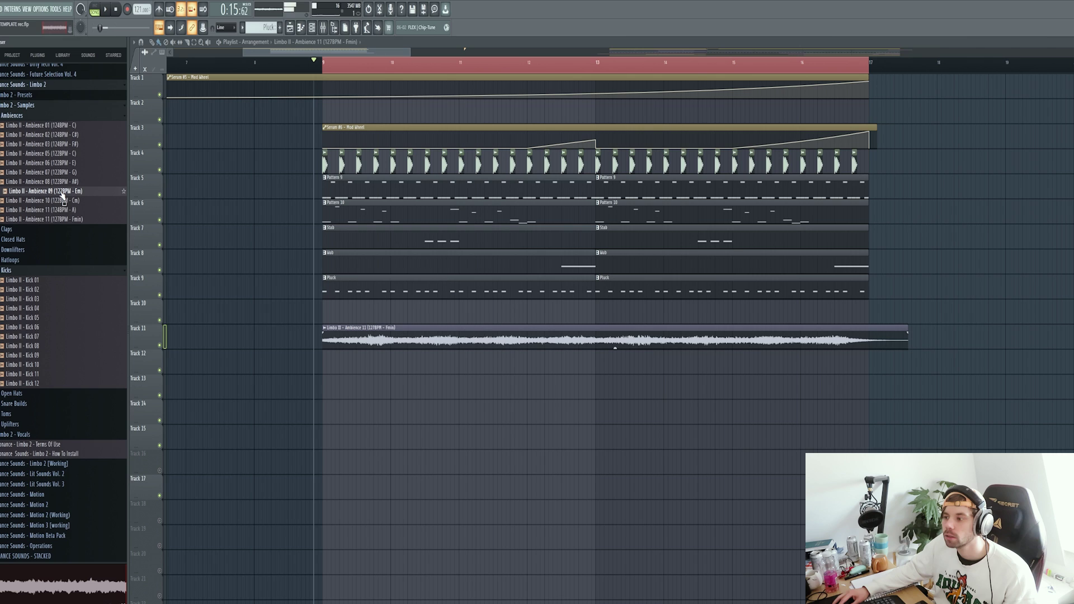
left_click_drag(62, 195, 328, 356)
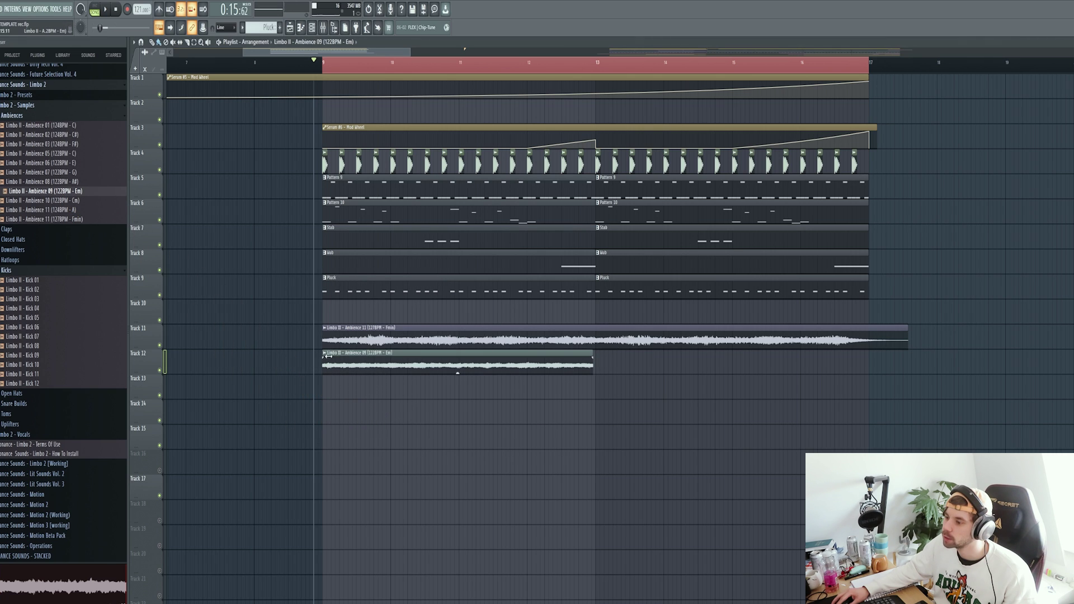
double_click(334, 358)
key("Escape")
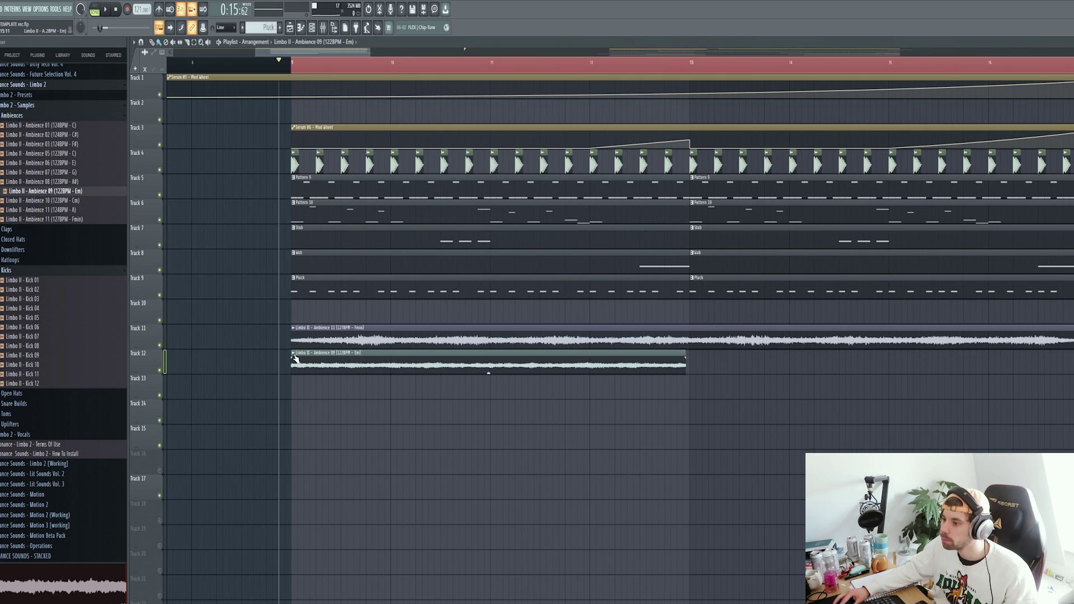
right_click(292, 358)
left_click(357, 420)
key("Return")
scroll(365, 414, "down", 3)
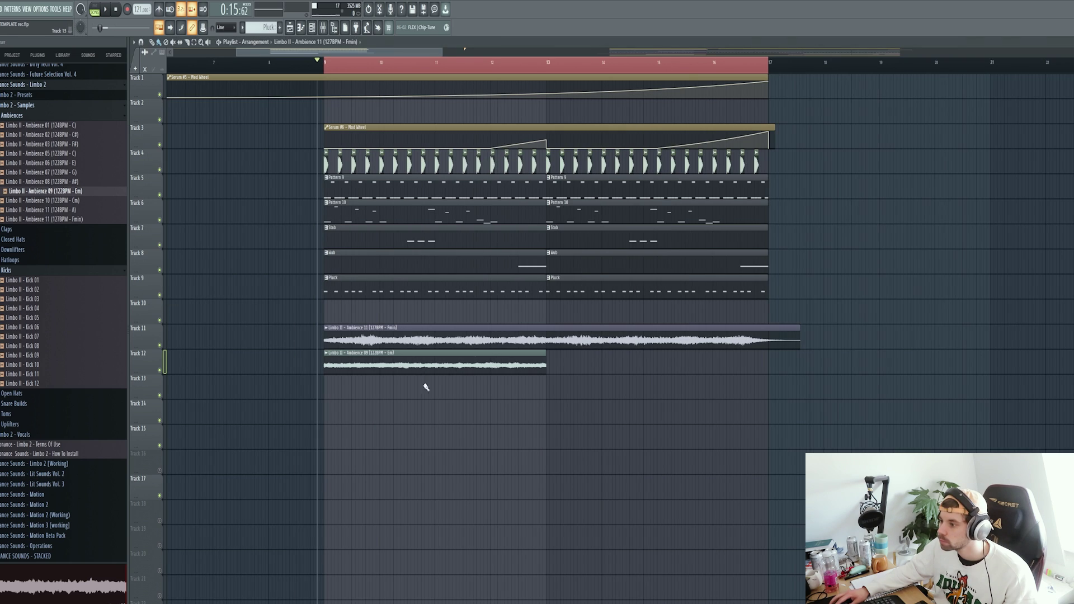
left_click_drag(409, 366, 631, 371)
Play the two ambience tracks soloed and inspect Kickstart on the first ambience's mixer channel
left_click(159, 370, "ctrl")
left_click(159, 345)
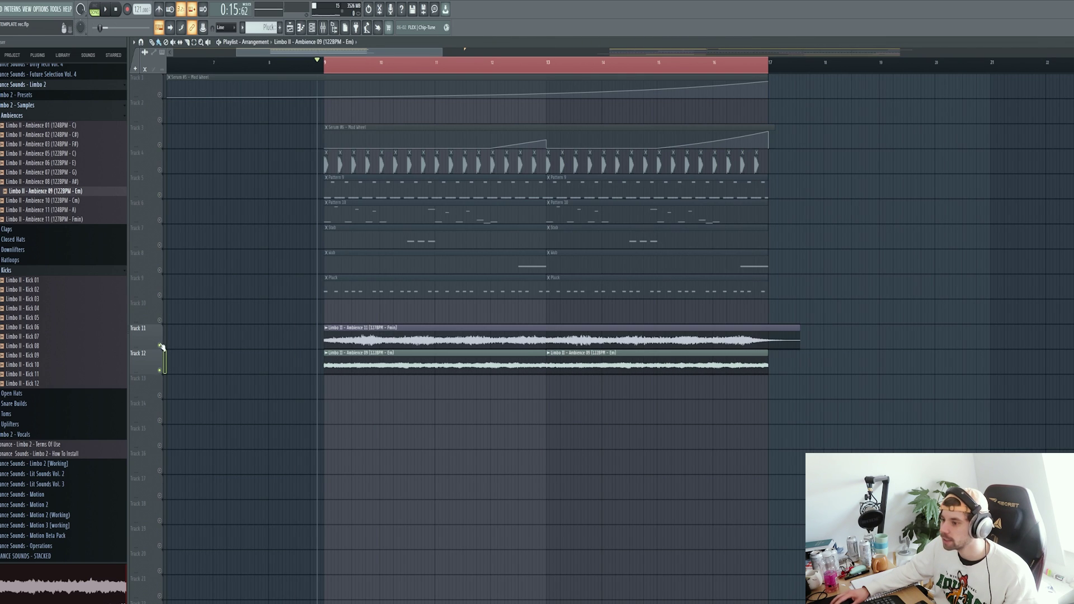
key("space")
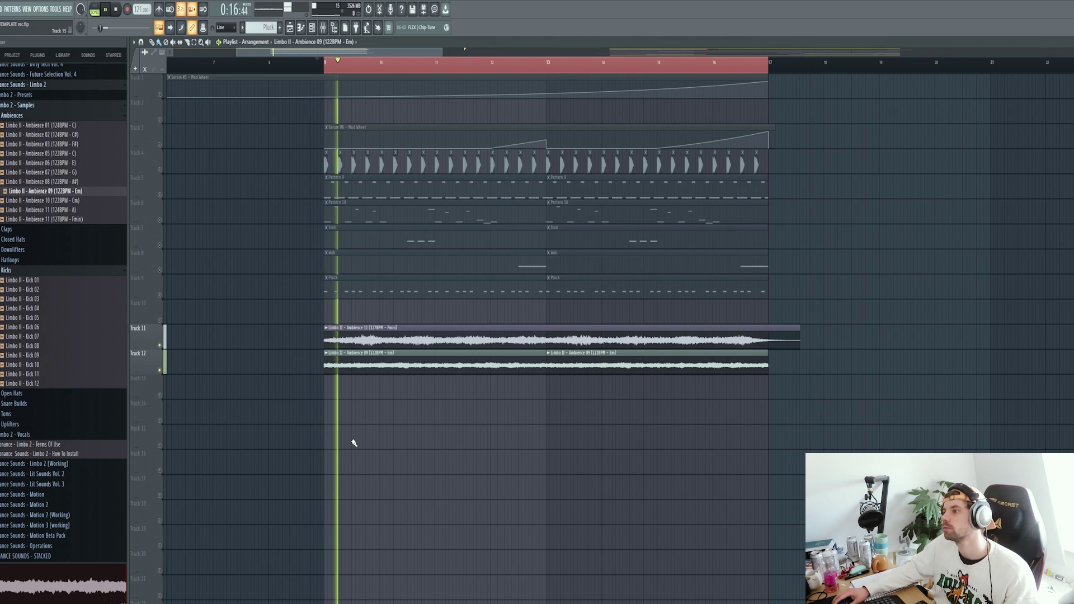
left_click(324, 28)
left_click_drag(273, 105, 388, 144)
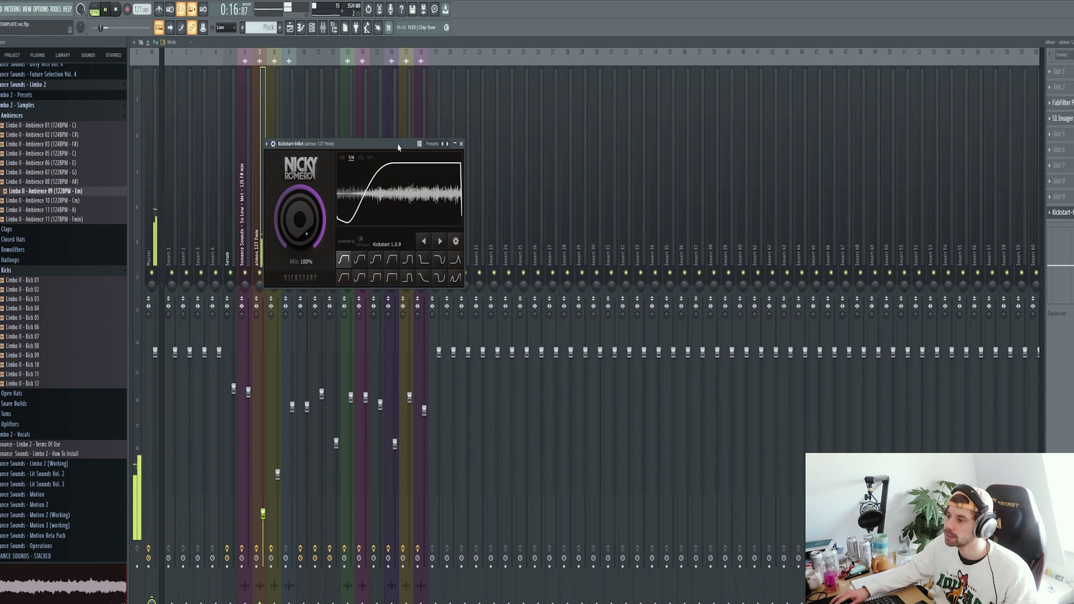
key("F5")
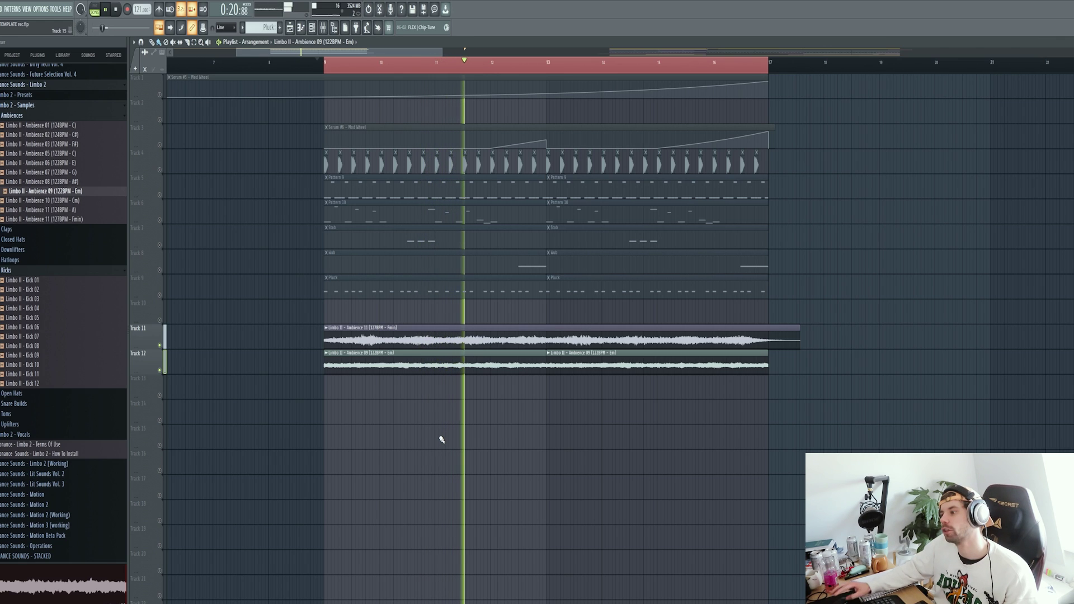
key("space")
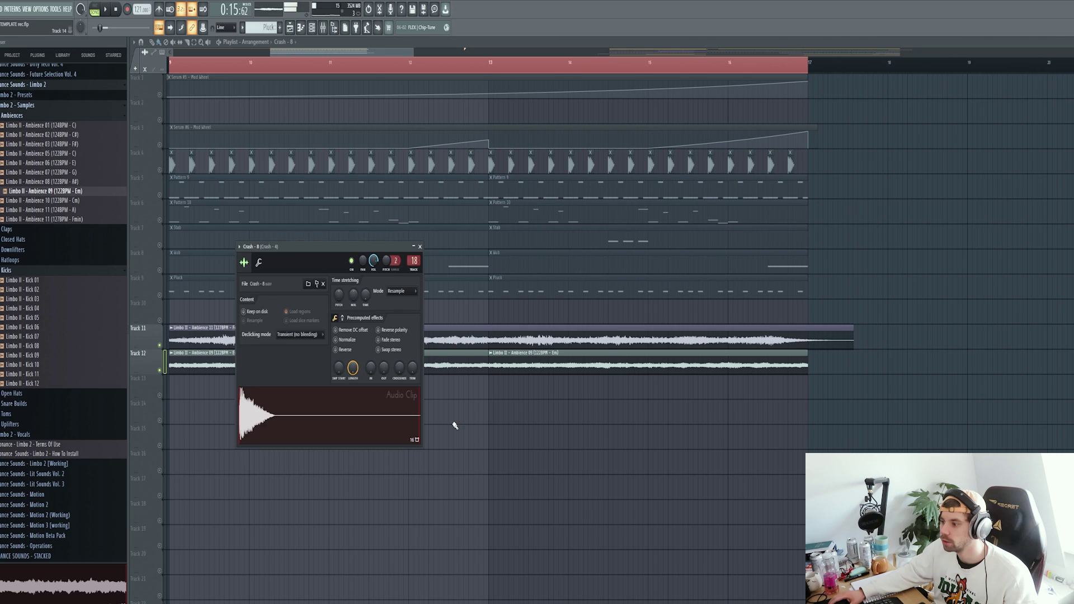
Place Crash - 8 on every beat of bar 12 and at bar 13 on track 14, and play it soloed with the kick
key("Escape")
scroll(481, 414, "up", 3)
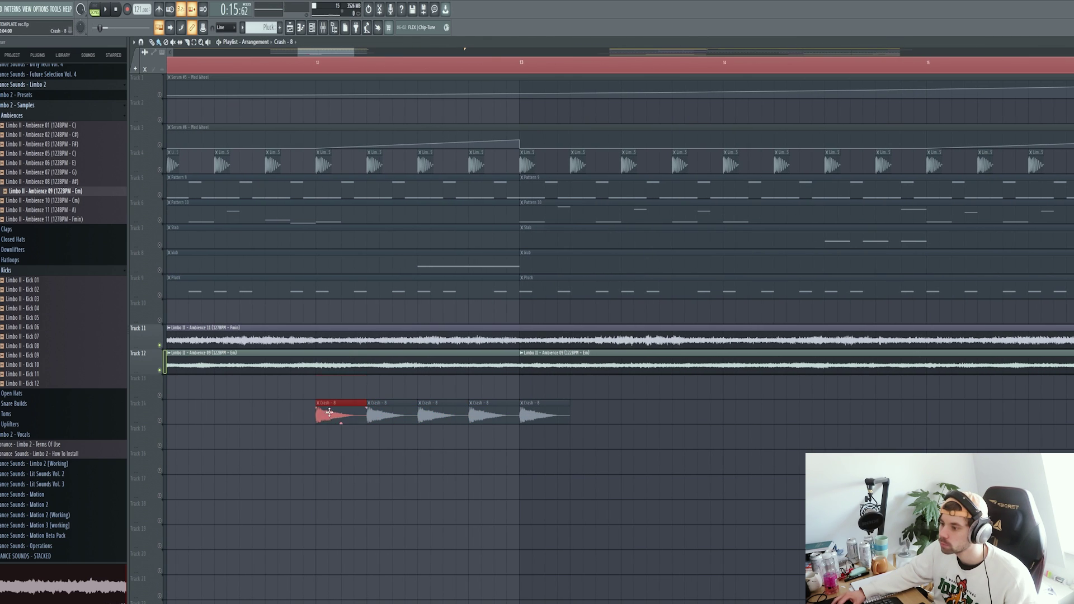
left_click(160, 421, "ctrl")
left_click(160, 170)
key("space")
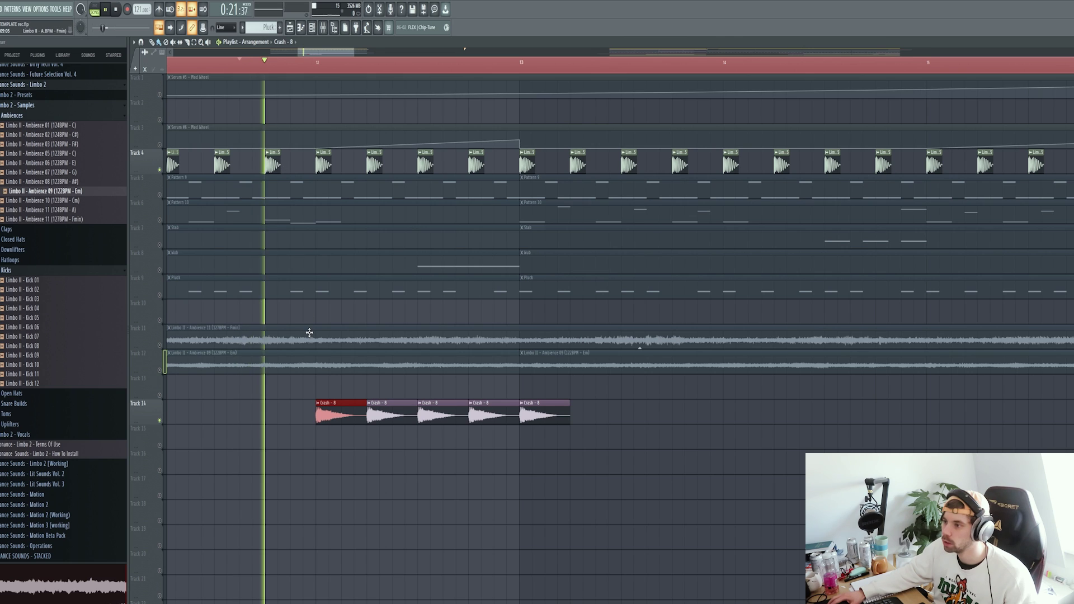
Automate the band 1 frequency of the master's Parametric EQ 2 to step up at bar 16 and move the five crashes to bar 16
scroll(310, 348, "down", 3)
scroll(310, 348, "down", 3)
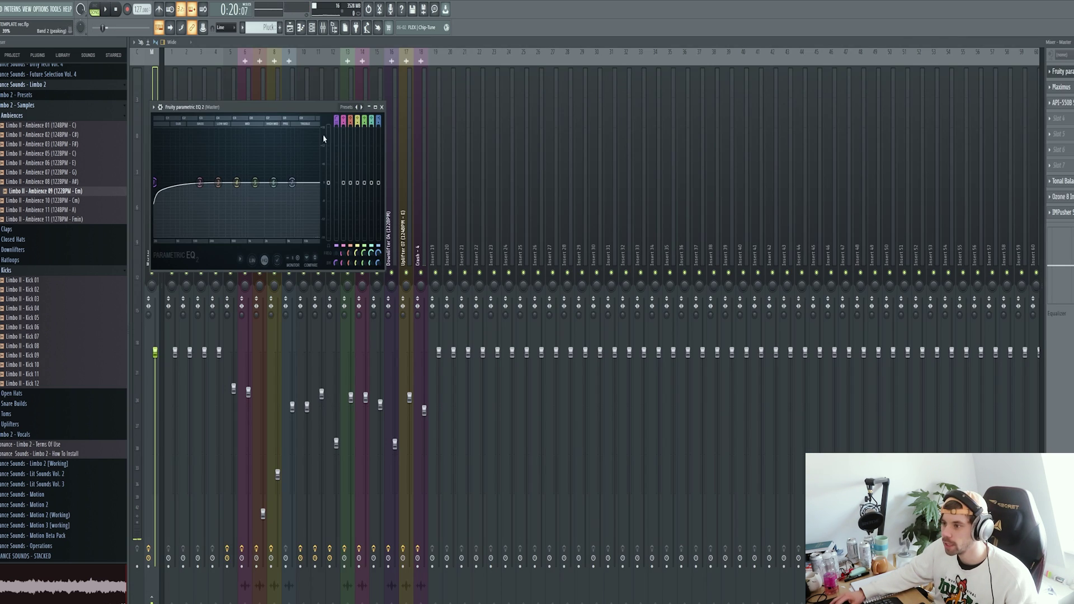
left_click_drag(282, 112, 474, 136)
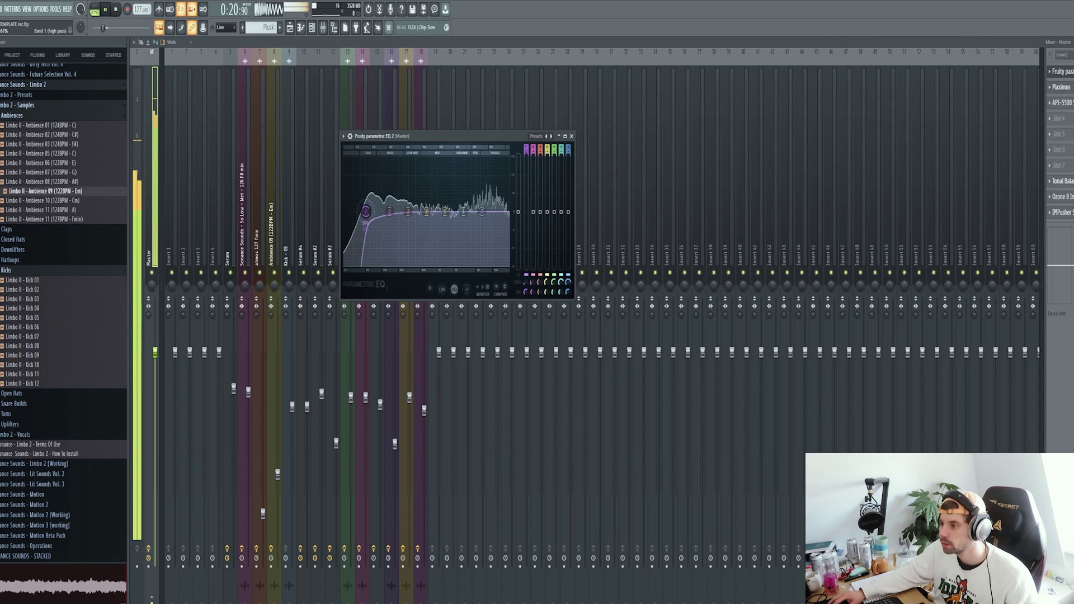
left_click_drag(346, 211, 389, 211)
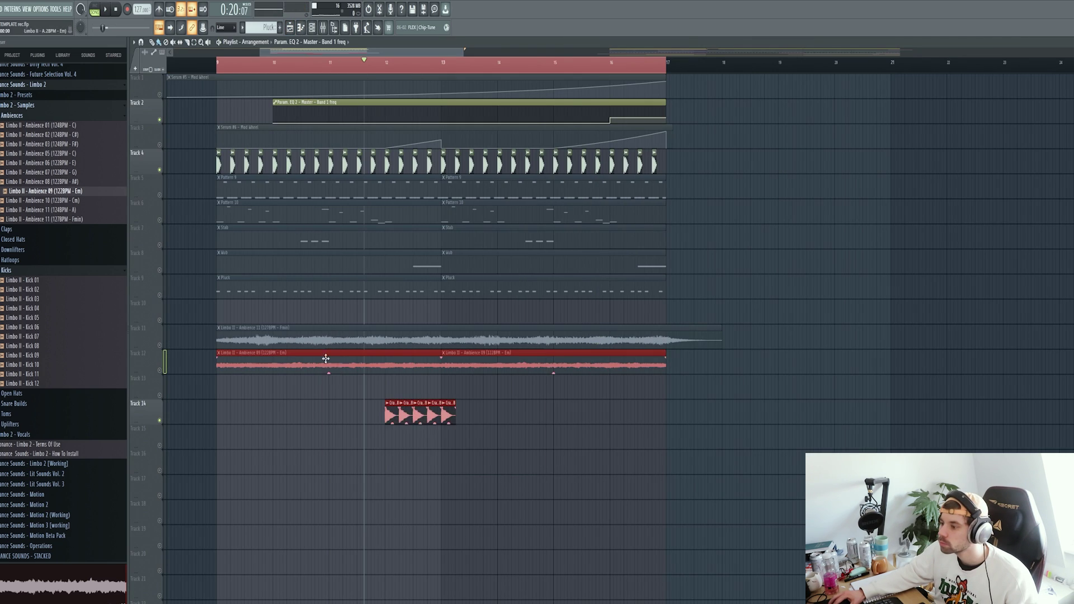
left_click_drag(389, 415, 614, 414)
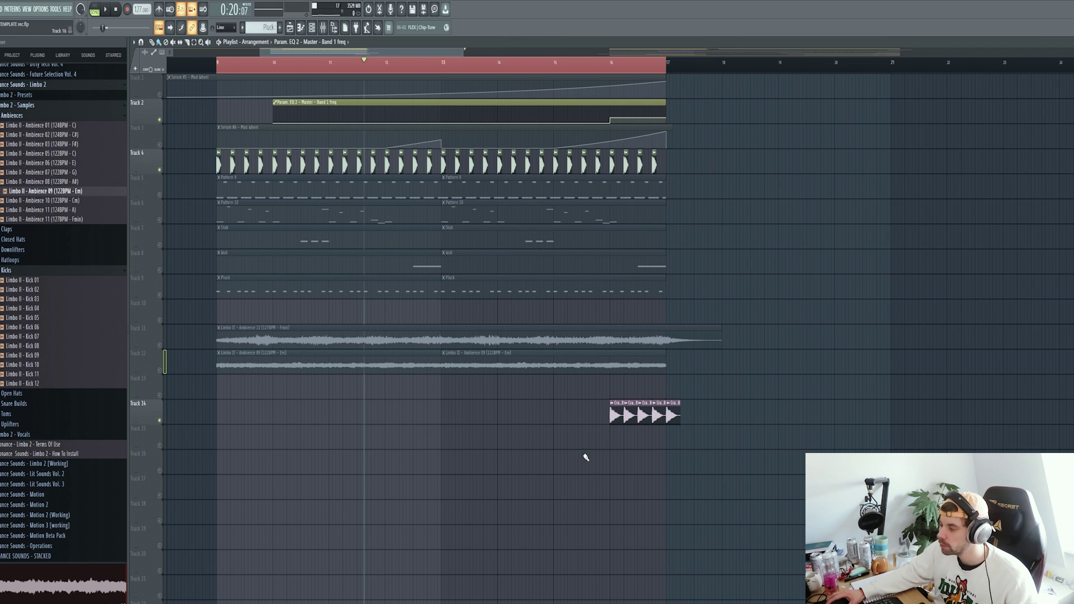
Collapse the open sample folders and audition the Chest and So Low samples in the Limbo 2 wet vocals folder
scroll(583, 456, "down", 2)
scroll(31, 228, "up", 4)
left_click(23, 230)
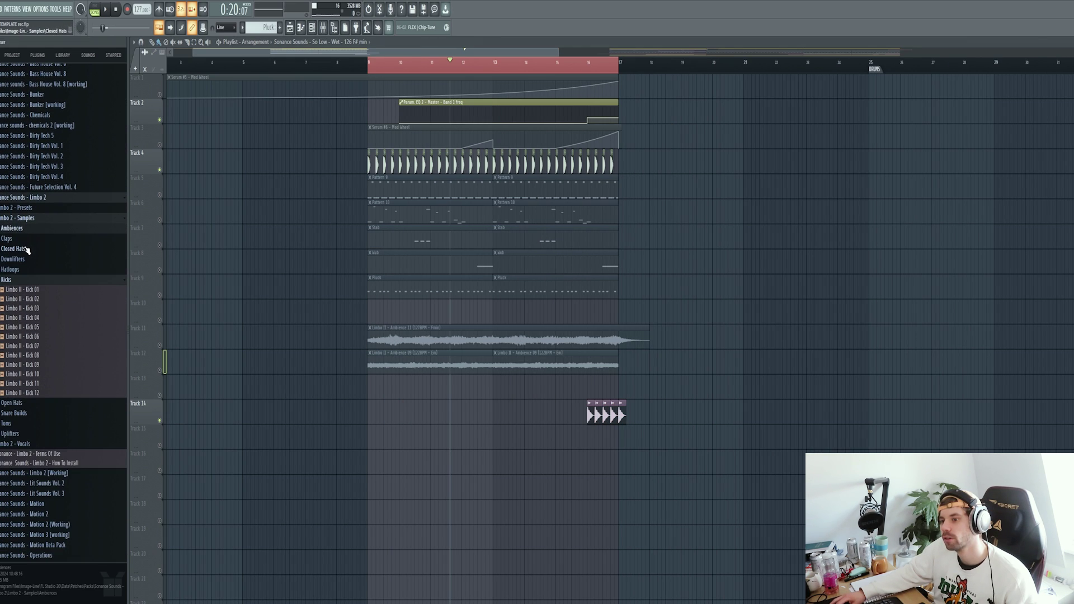
left_click(25, 279)
left_click(28, 331)
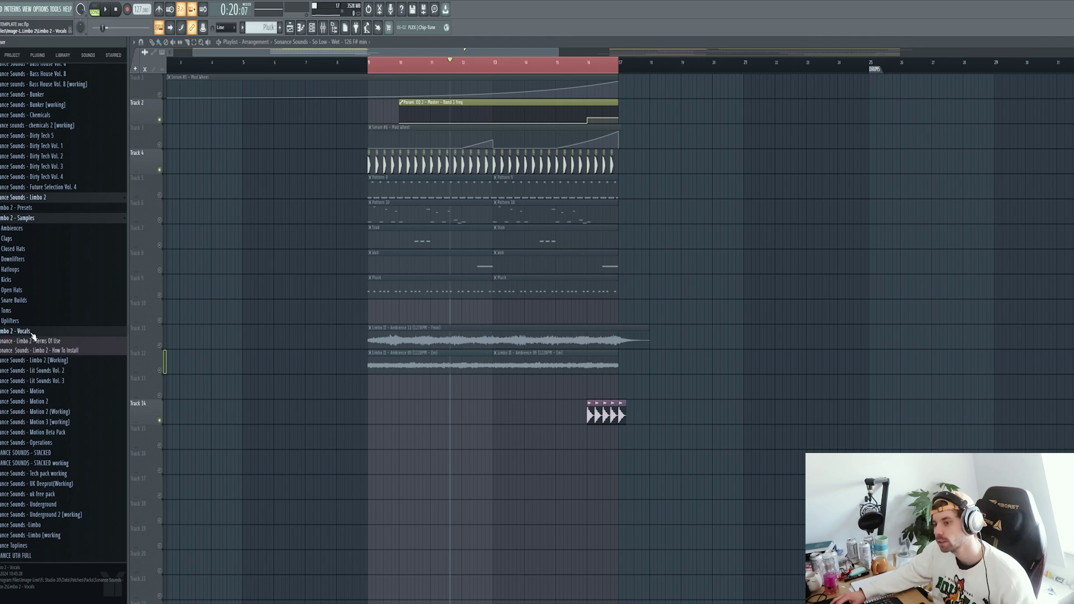
left_click(51, 351)
left_click(51, 371)
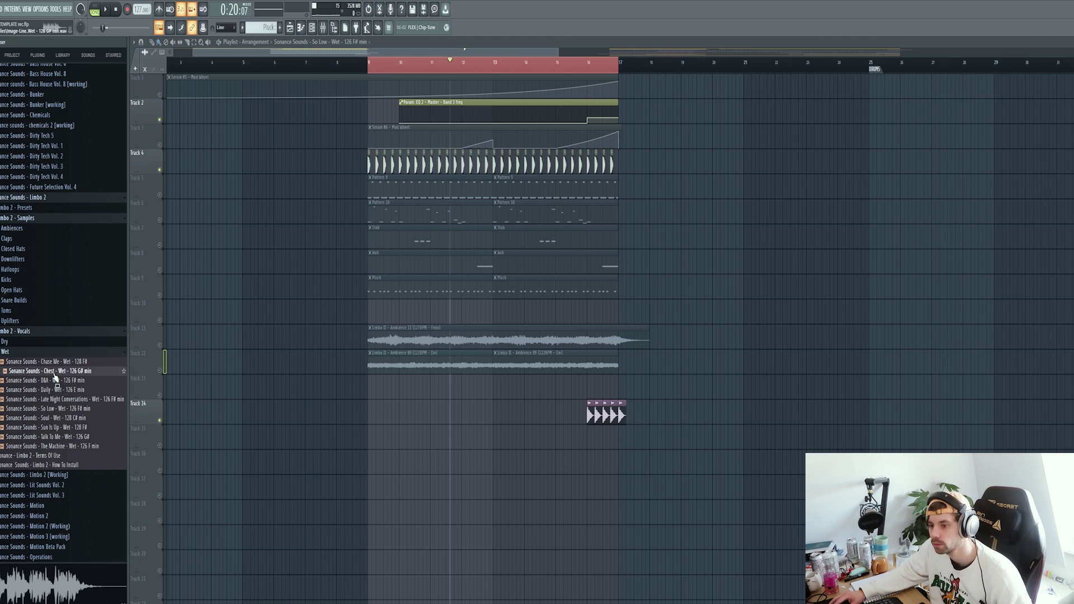
left_click(59, 409)
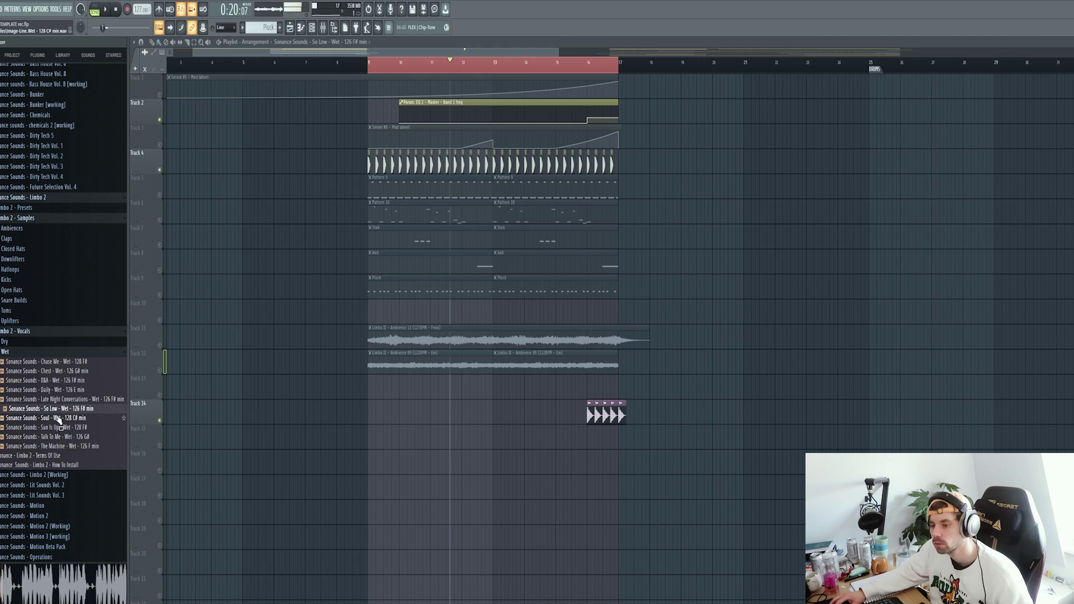
Add the So Low - Wet - 126 F# min vocal to track 16 and fit it to tempo using the 75 to 150 BPM range
left_click_drag(58, 413, 351, 455)
right_click(351, 457)
left_click(407, 520)
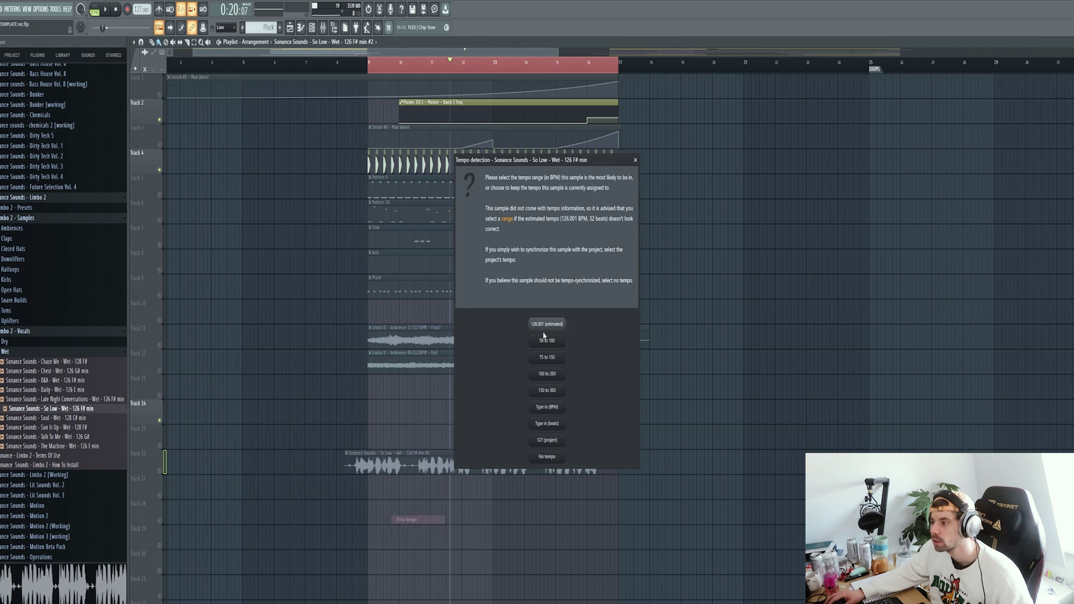
left_click(547, 361)
Open the So Low vocal's channel settings and inspect its mixer effects Pro-R, H-Delay Stereo and Kickstart
double_click(402, 459)
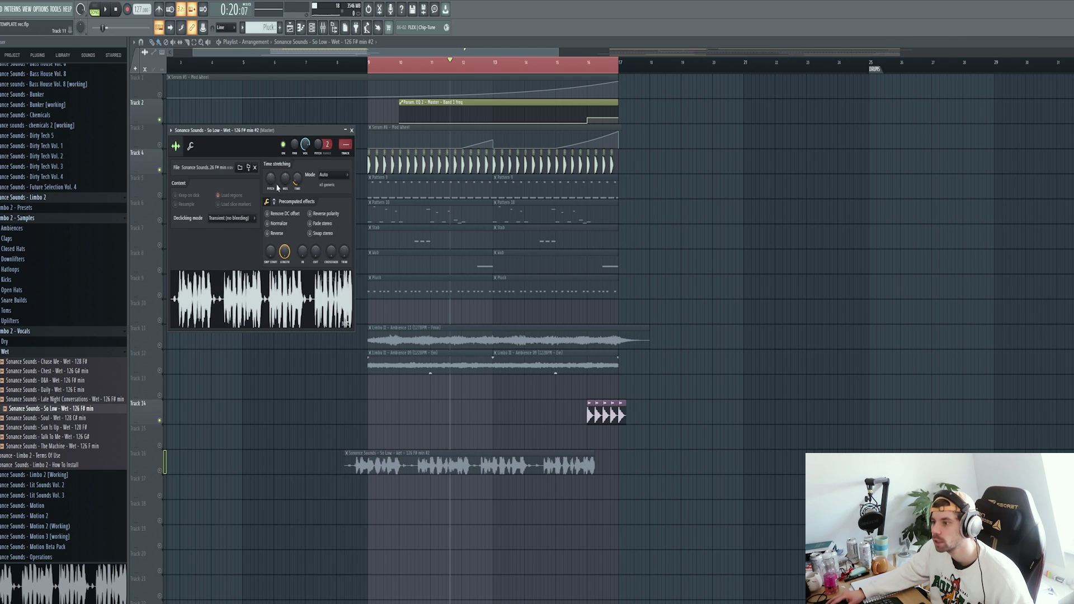
key("F9")
left_click_drag(300, 112, 453, 119)
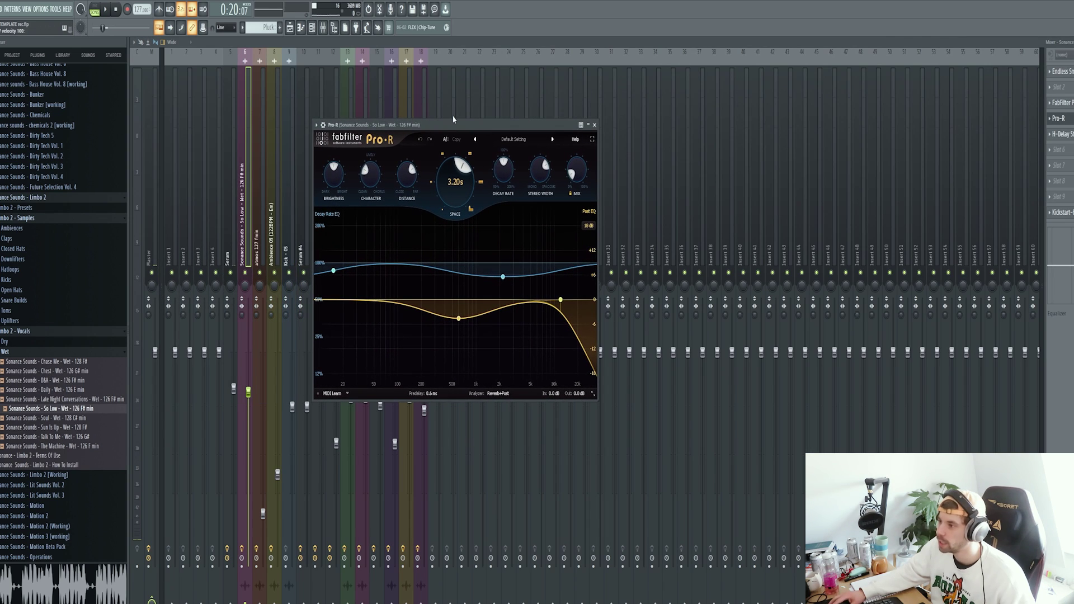
left_click(1069, 136)
left_click_drag(252, 130, 476, 137)
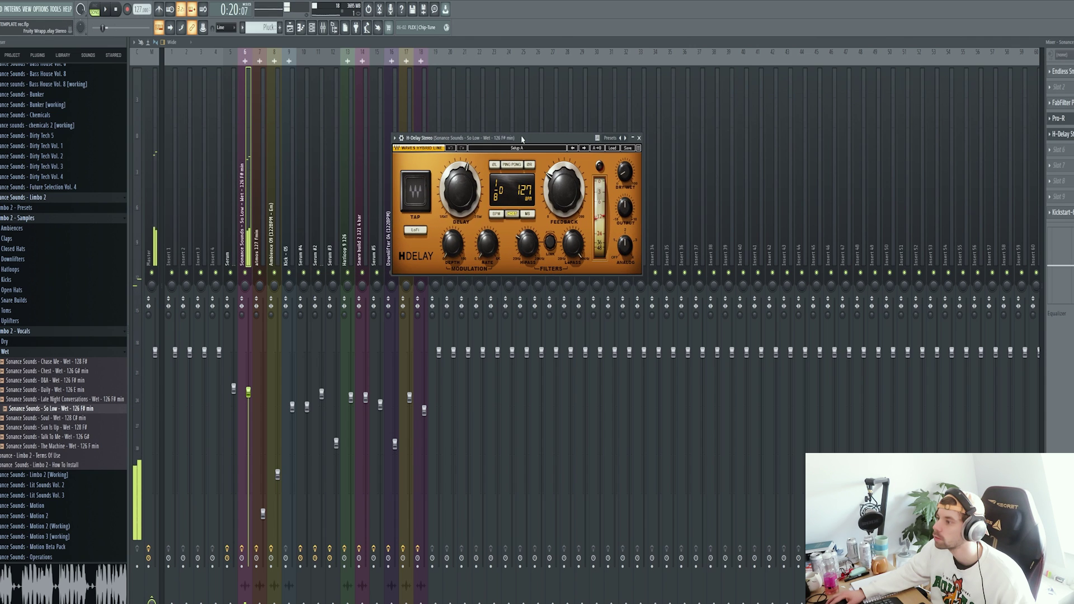
left_click(1061, 212)
left_click_drag(240, 96, 475, 173)
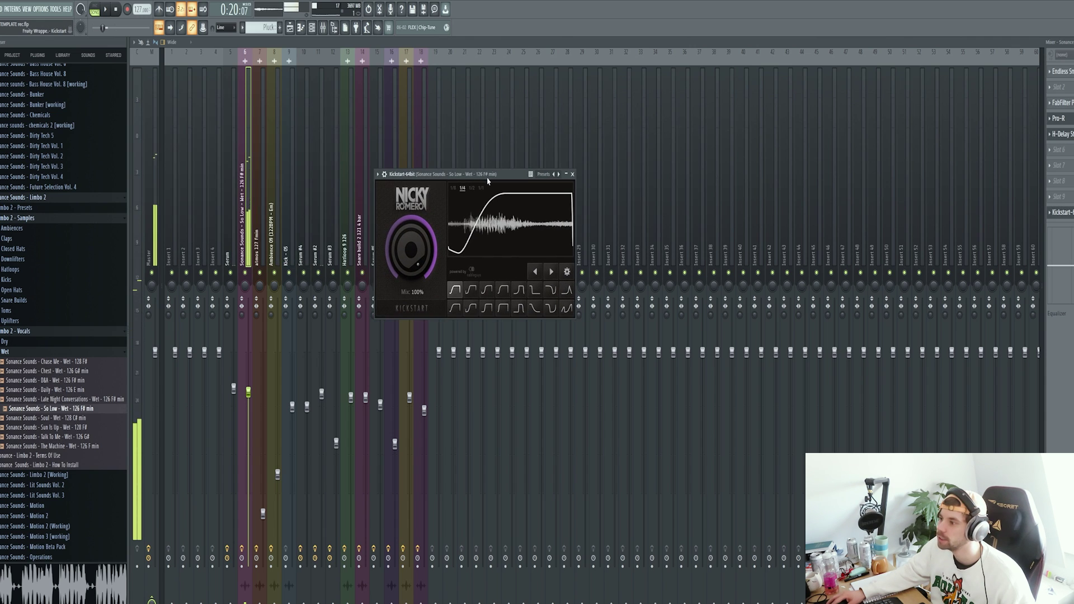
Position a So Low vocal clip over bars 15 and 16 on track 15 and play it soloed with the kick and crashes
left_click(290, 26)
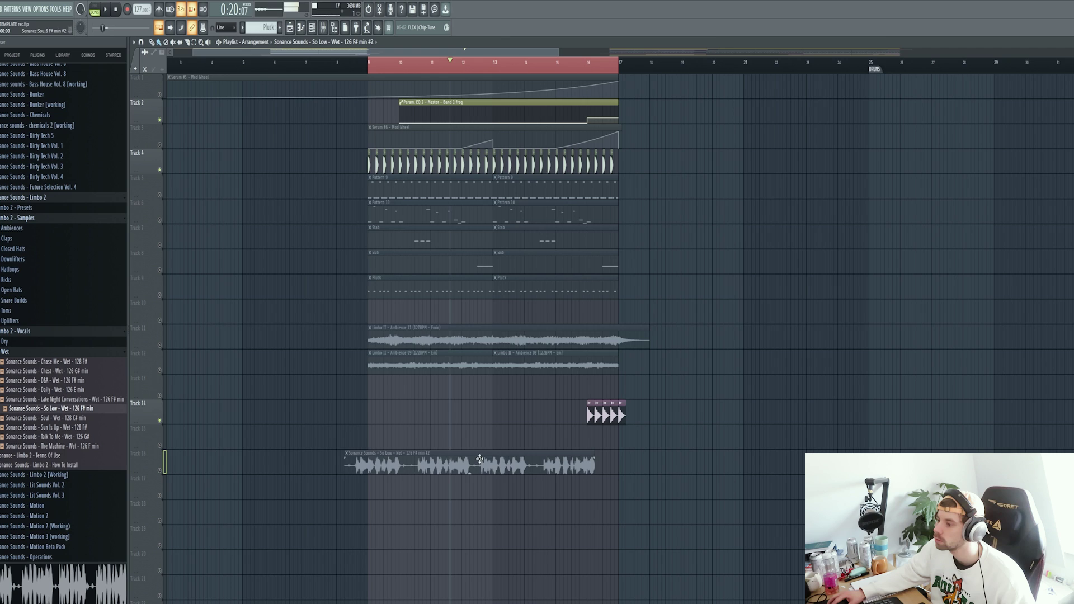
left_click_drag(480, 459, 529, 434)
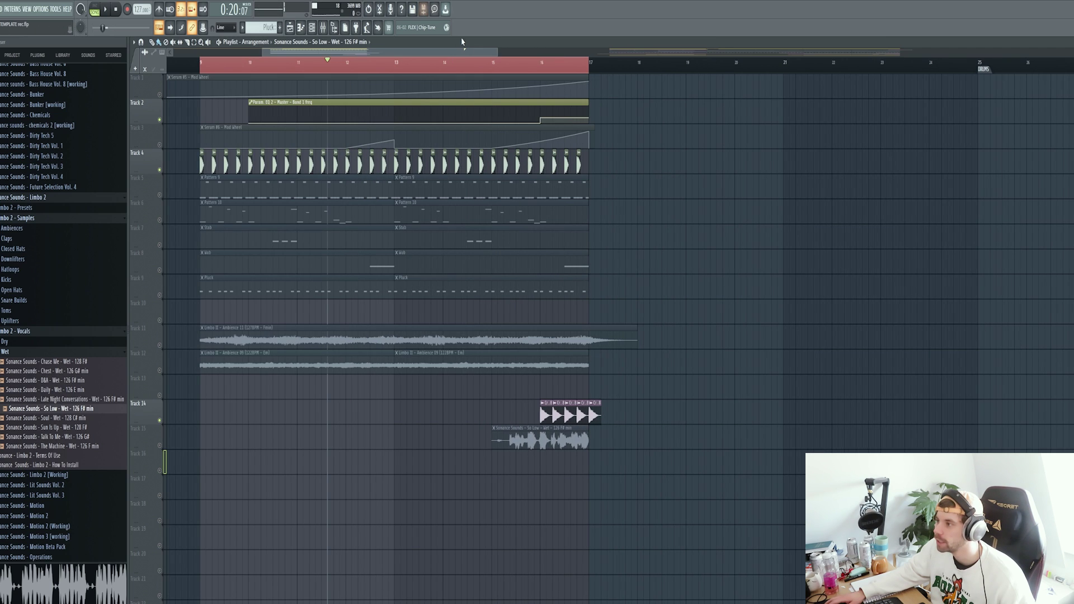
left_click(487, 62)
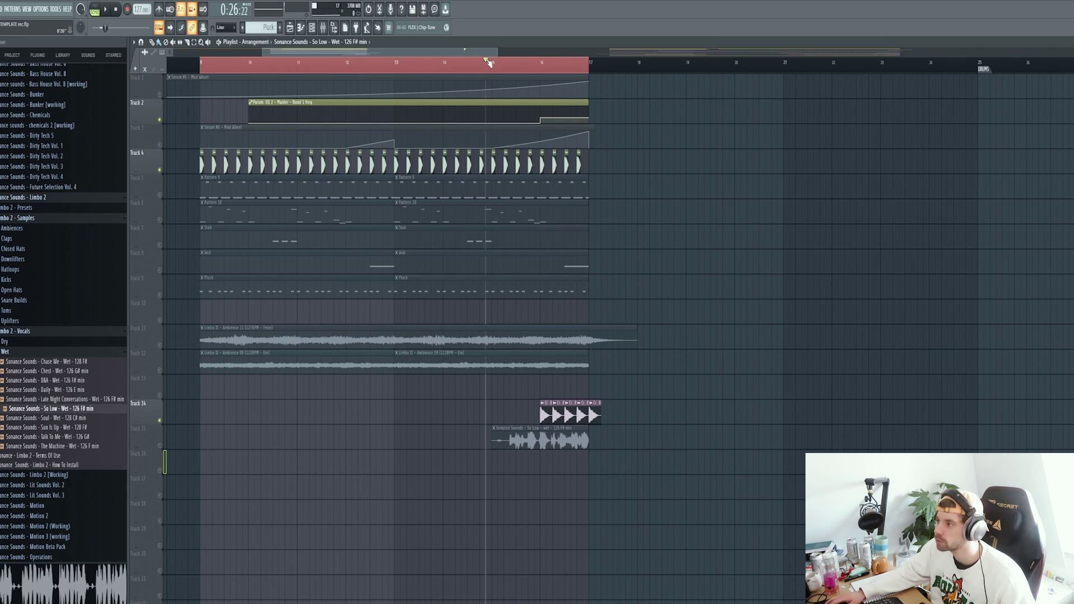
key("space")
scroll(268, 470, "down", 2)
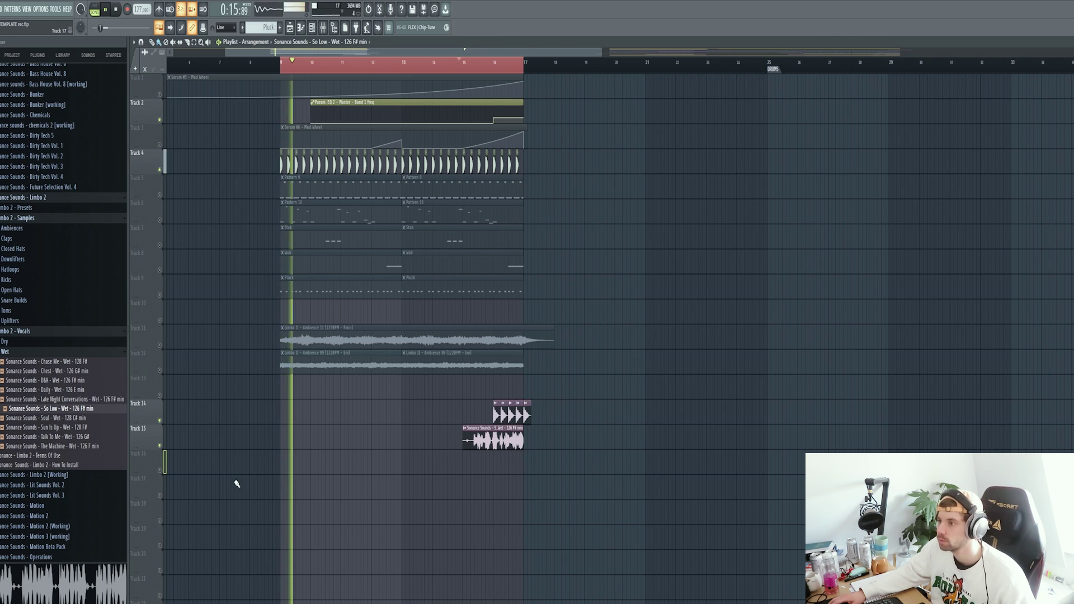
Duplicate all clips of the bars 9 to 16 section into bars 17 to 24 and start playback from bar 17
key("space")
scroll(267, 484, "up", 1)
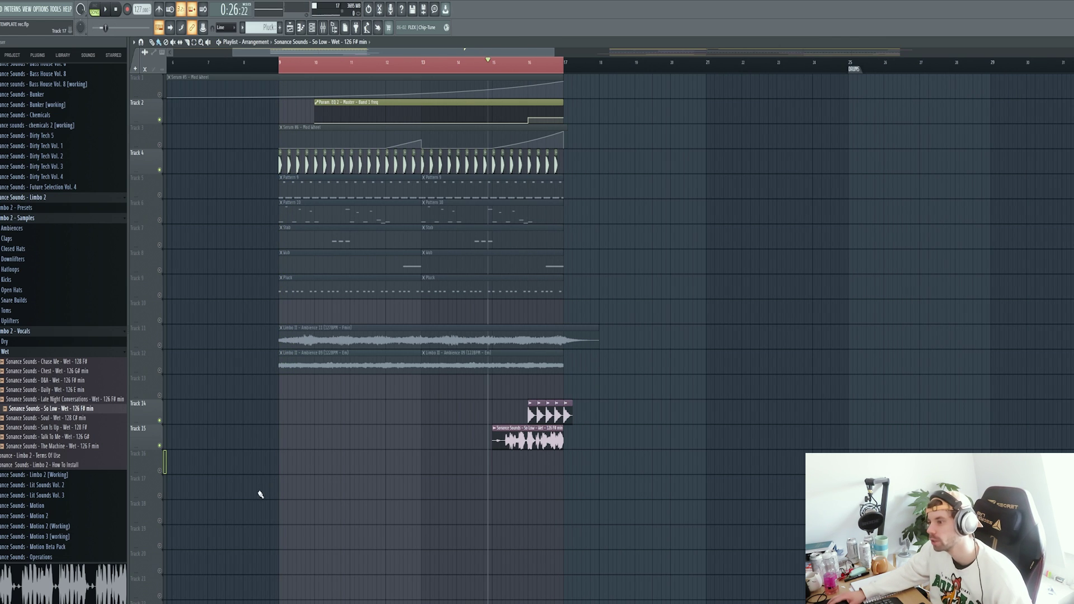
scroll(259, 492, "up", 1)
left_click_drag(768, 521, 338, 124)
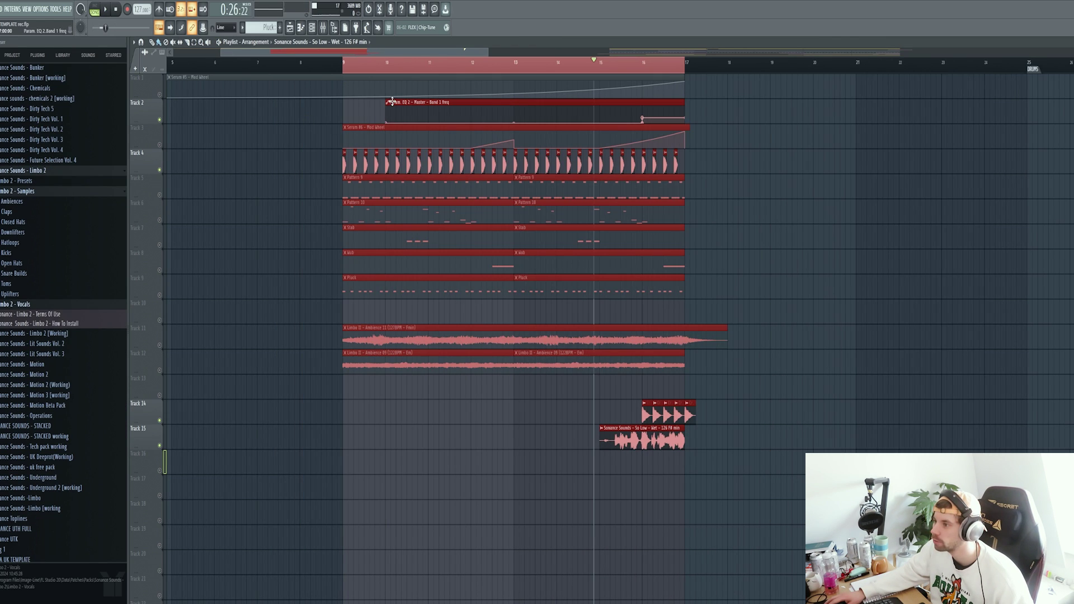
left_click_drag(392, 101, 734, 117)
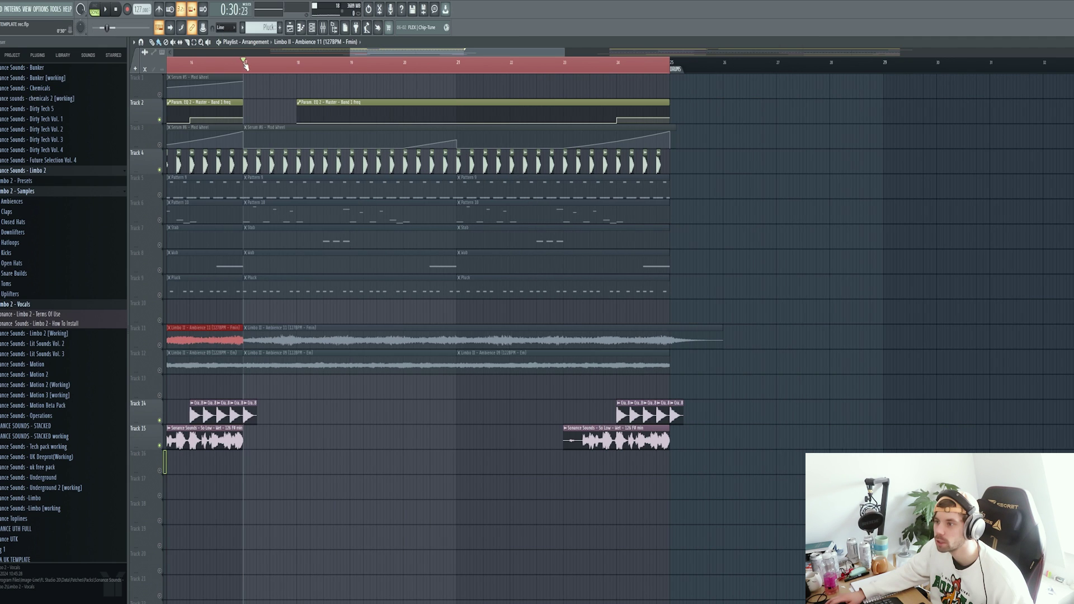
key("space")
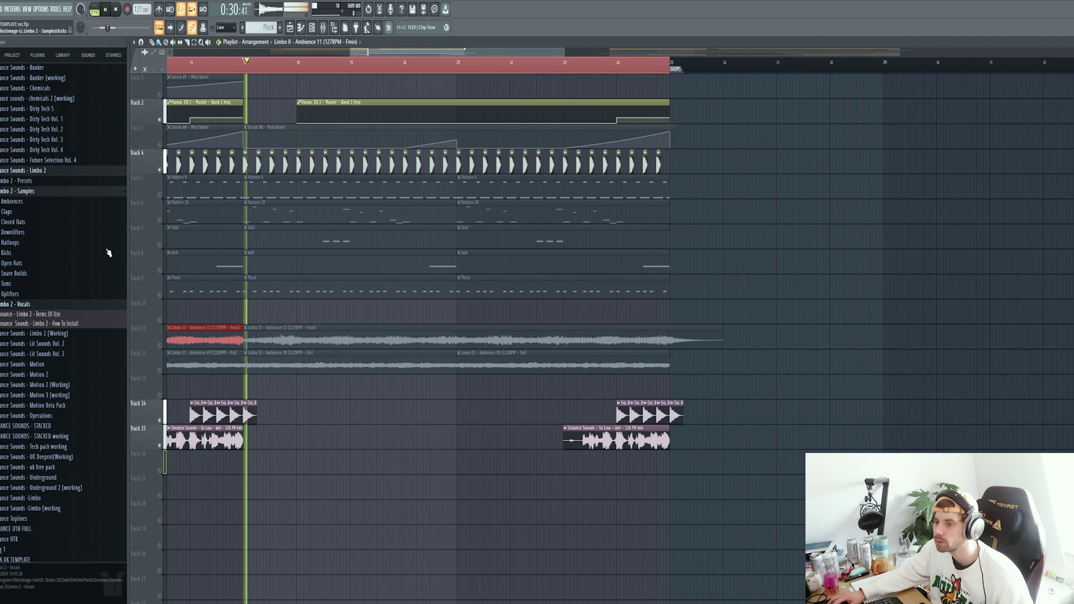
Audition Hatloop 4 from the Limbo 2 Hatloops folder and shift the duplicated master EQ band 1 frequency automation to start at bar 17
left_click(10, 243)
key("space")
left_click(29, 281)
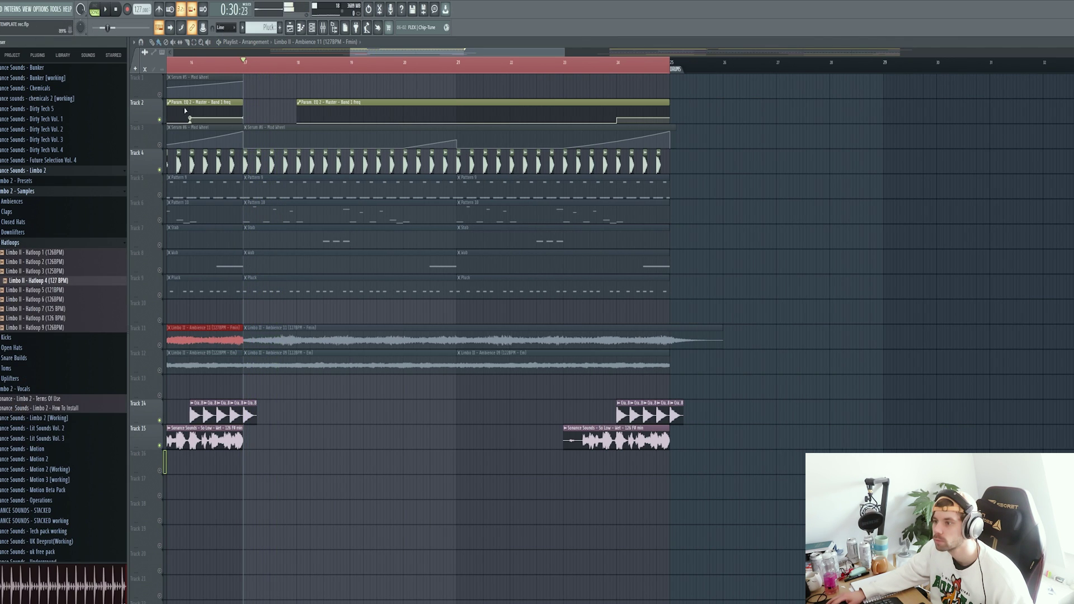
left_click_drag(300, 109, 247, 109)
Add Limbo II - Hatloop 9 (126BPM) to track 13 at bar 17, fit it to tempo, repeat it through bar 24 and play it
left_click(46, 327)
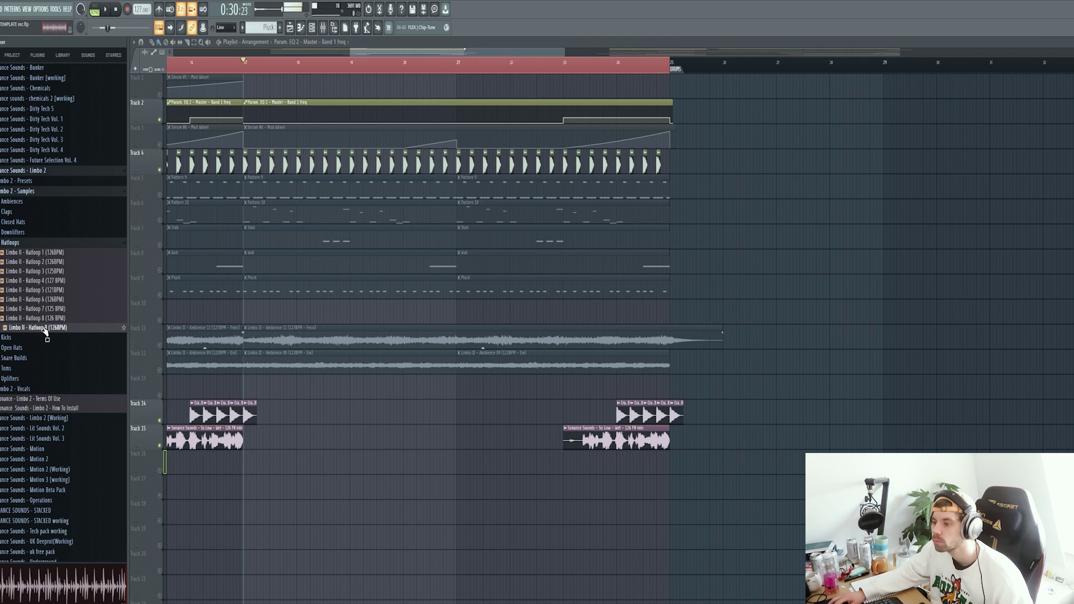
left_click_drag(55, 338, 247, 381)
left_click(246, 378)
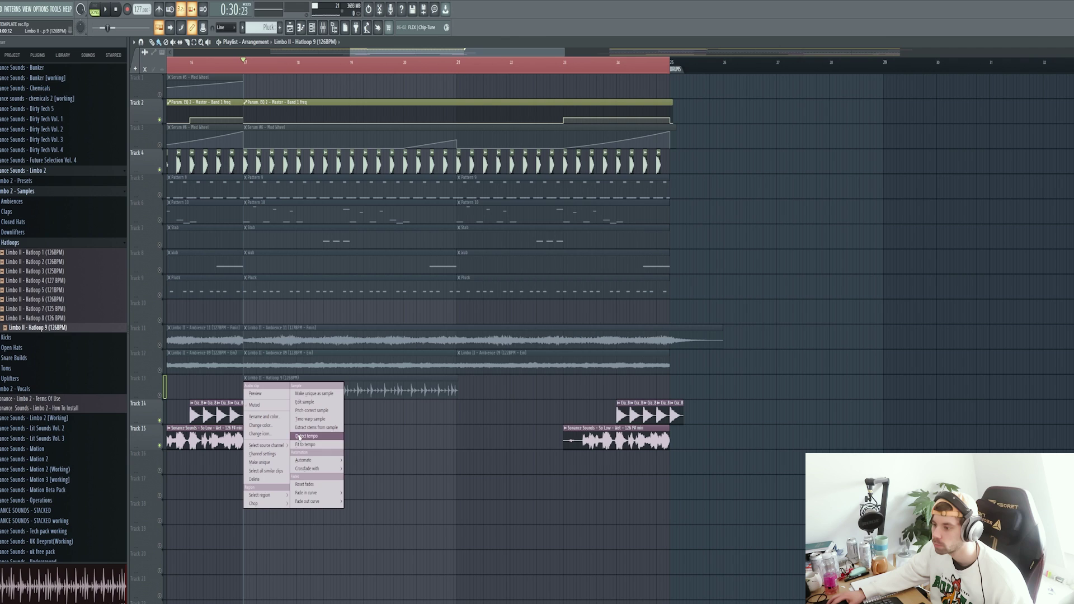
left_click(309, 437)
left_click(555, 319)
left_click(461, 389)
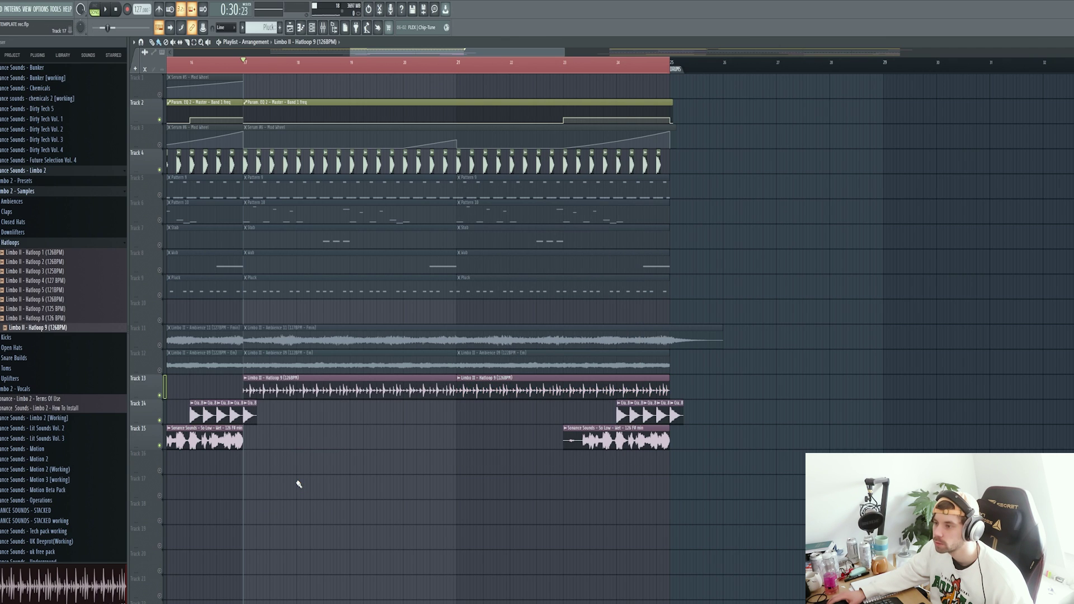
key("space")
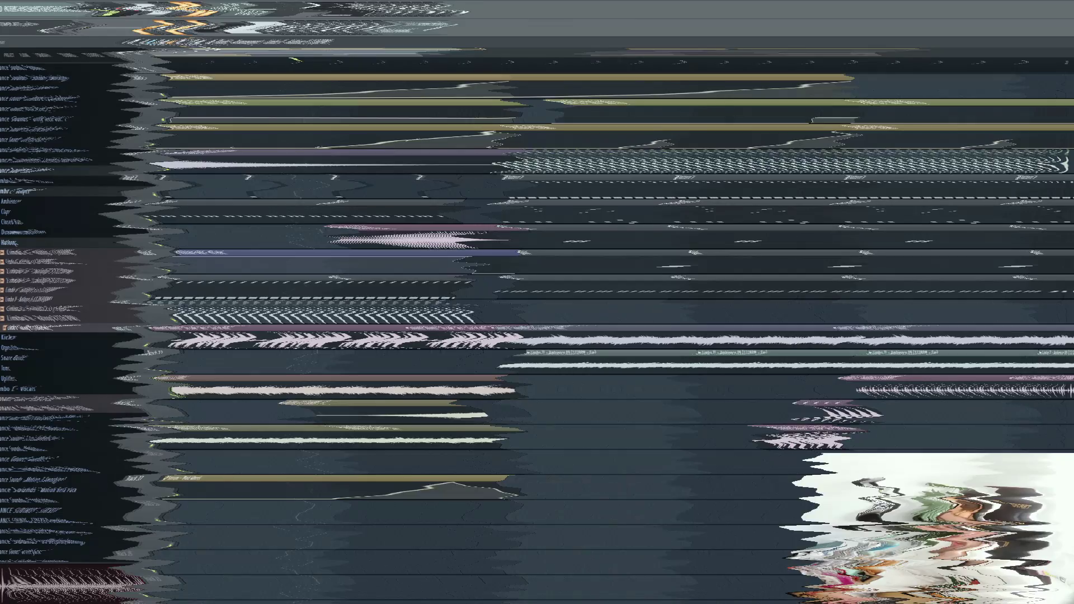
Audition the intro layers in the first eight bars, including the track 5 pattern, snare build, kick and Ambience 09
left_click(169, 208)
left_click(167, 189)
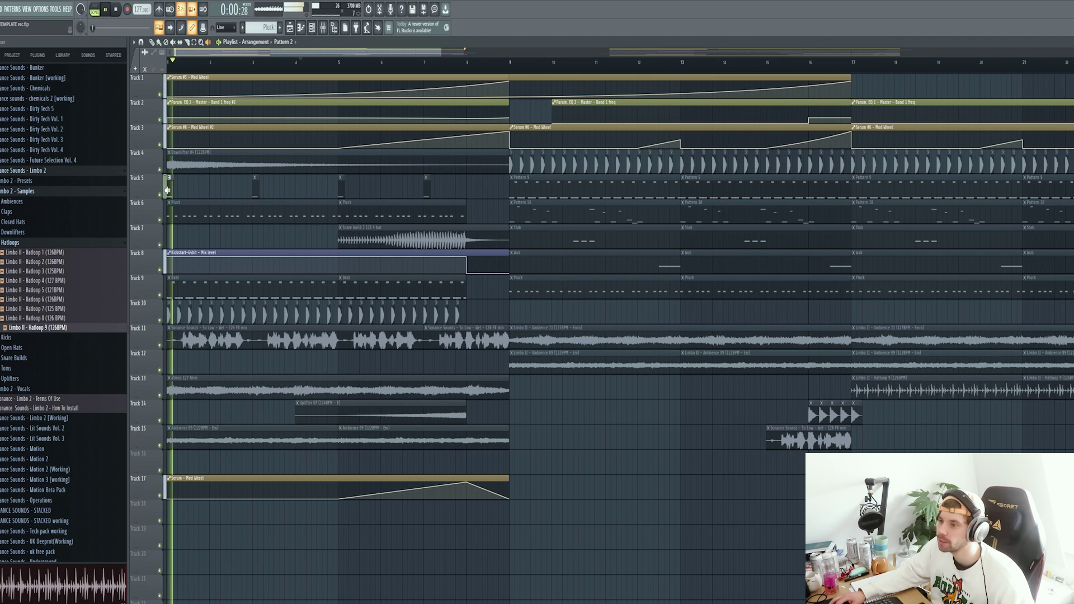
left_click(401, 241)
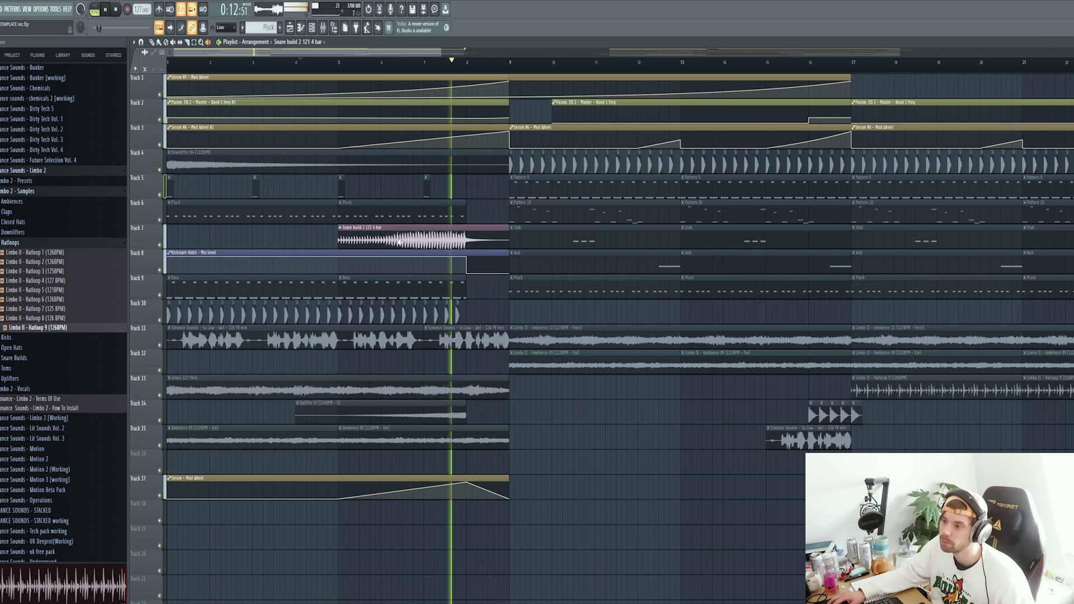
left_click(178, 315)
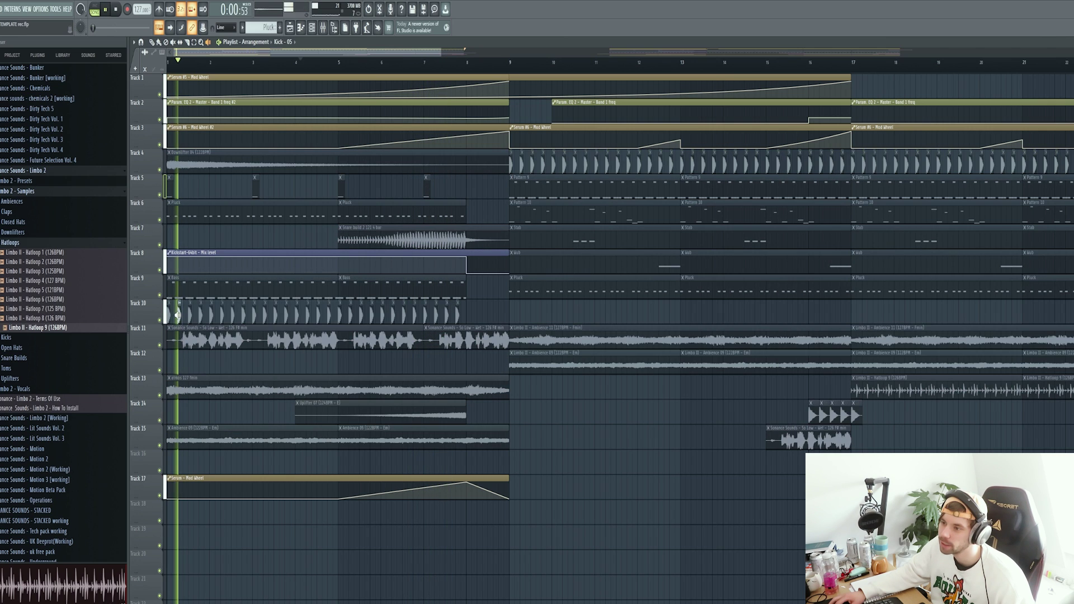
left_click(206, 428)
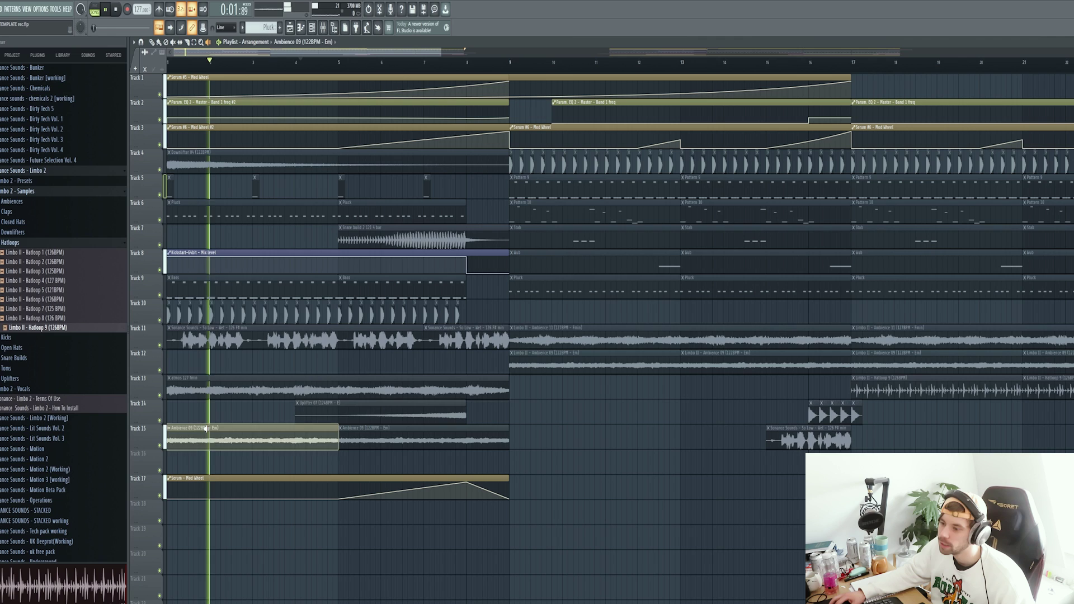